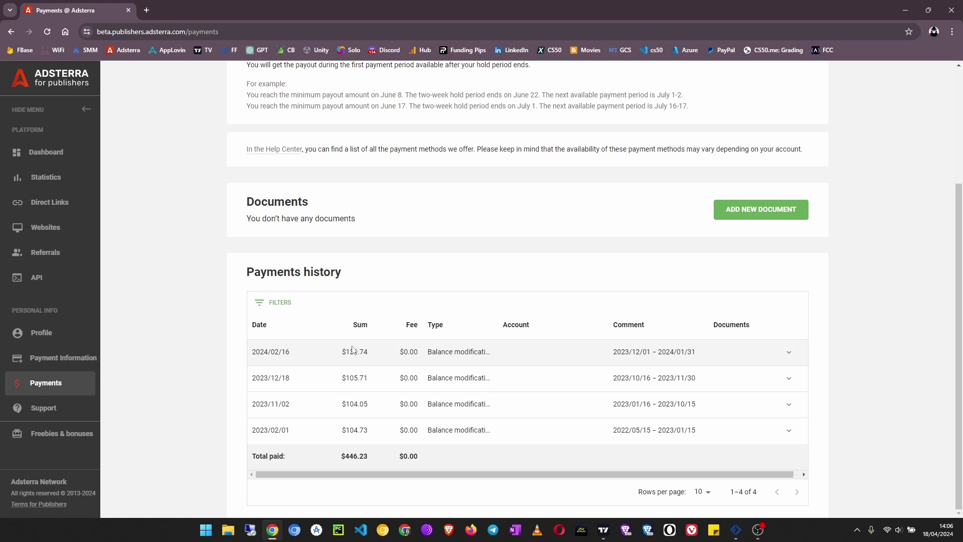
# Select the latest payment's $131.74 sum and scroll through the page
pyautogui.moveTo(335, 357); pyautogui.dragTo(364, 354)
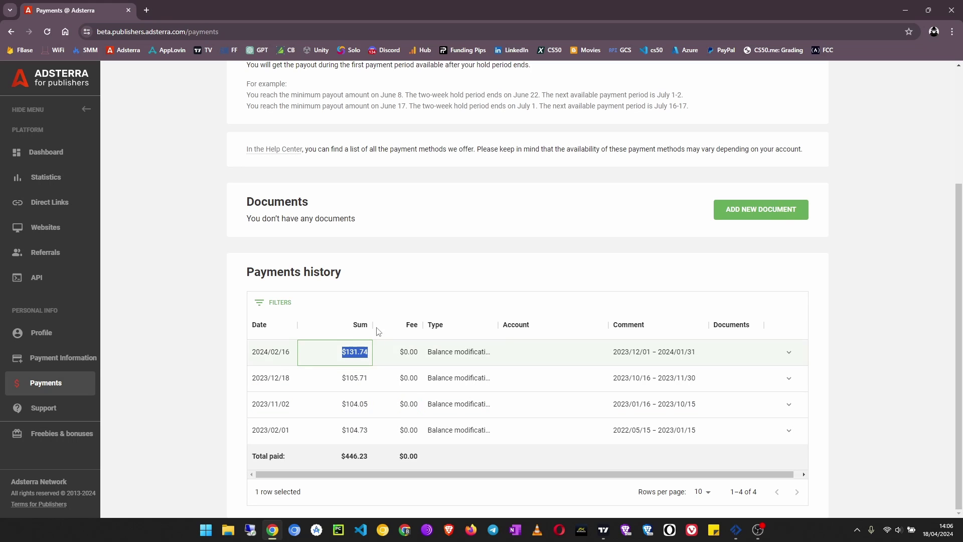
pyautogui.scroll(3, 380, 315)
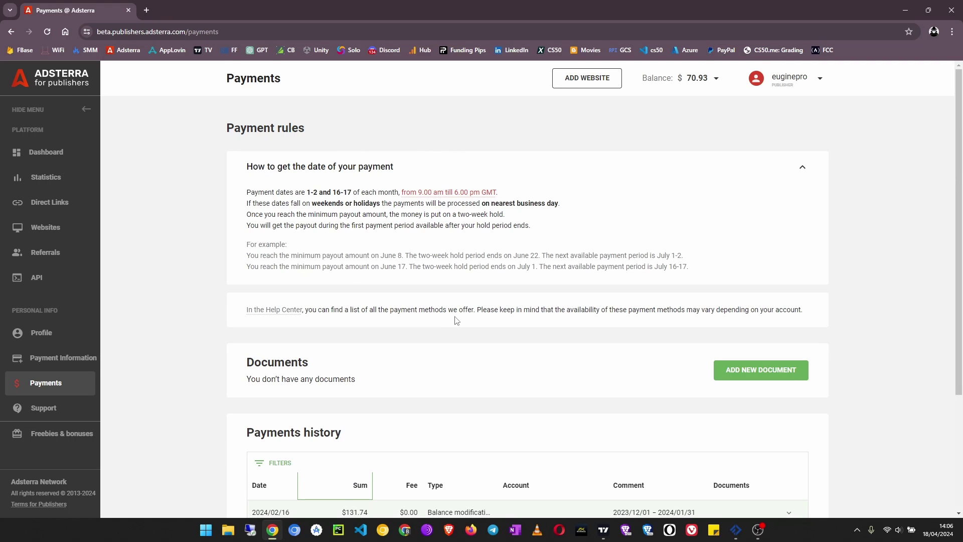
pyautogui.scroll(-3, 457, 320)
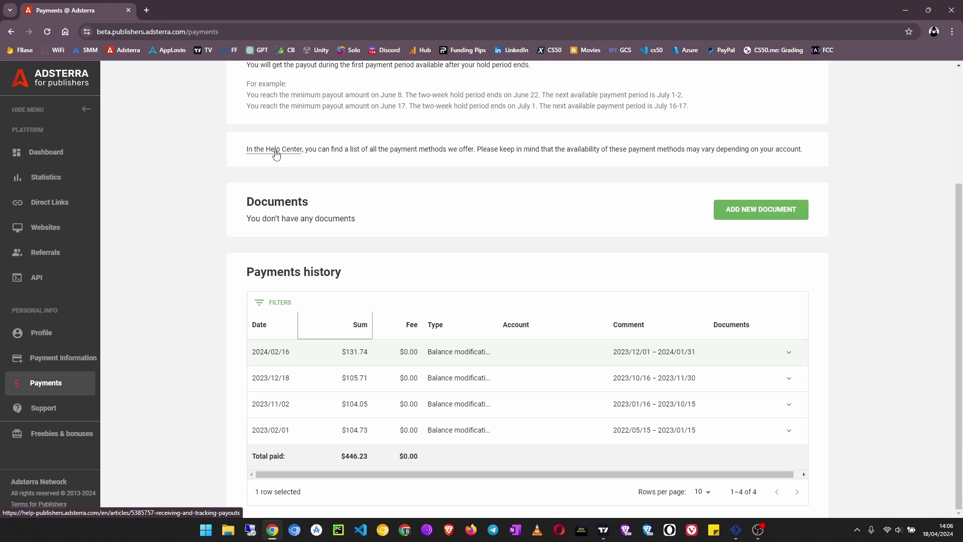
pyautogui.scroll(3, 487, 286)
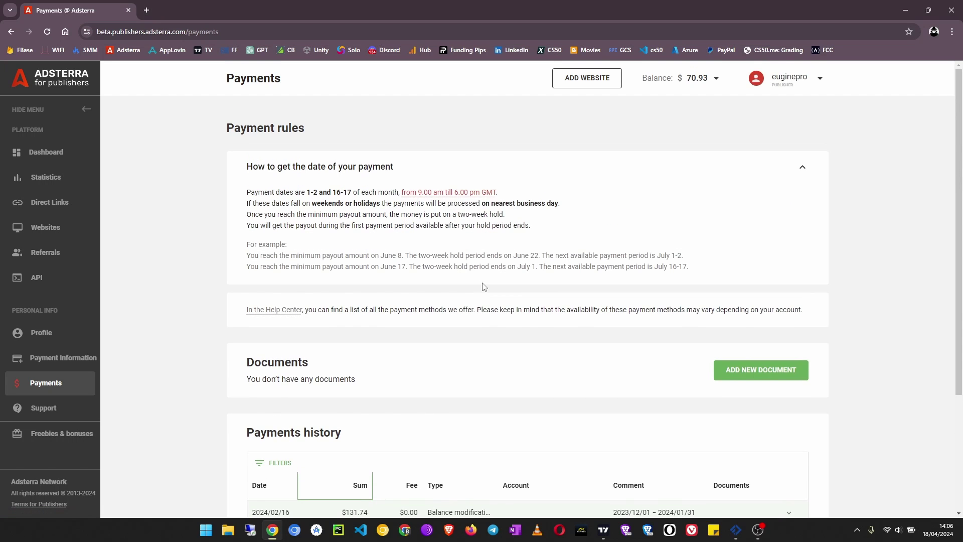
pyautogui.scroll(-3, 143, 88)
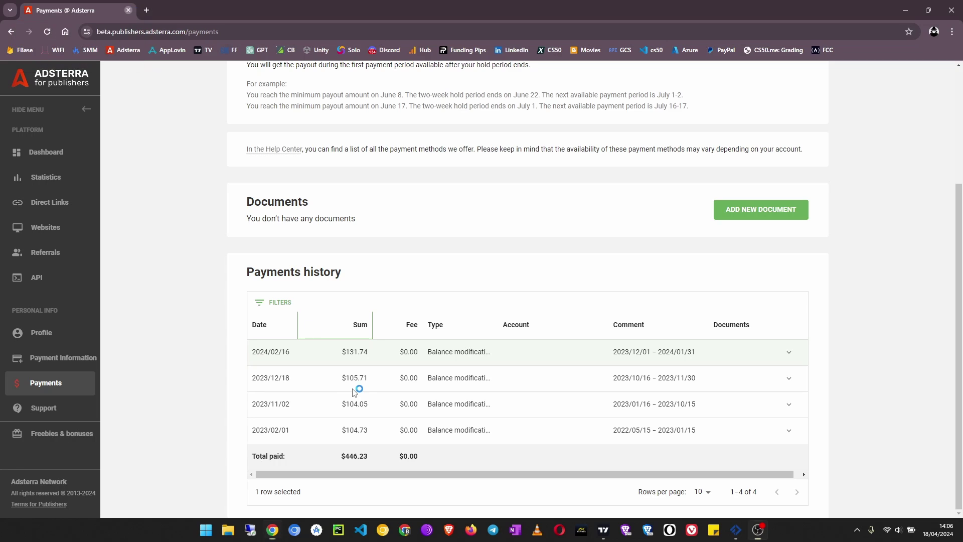
# Minimize the browser to the desktop and dismiss Chrome's taskbar jump list
pyautogui.press('super+d')
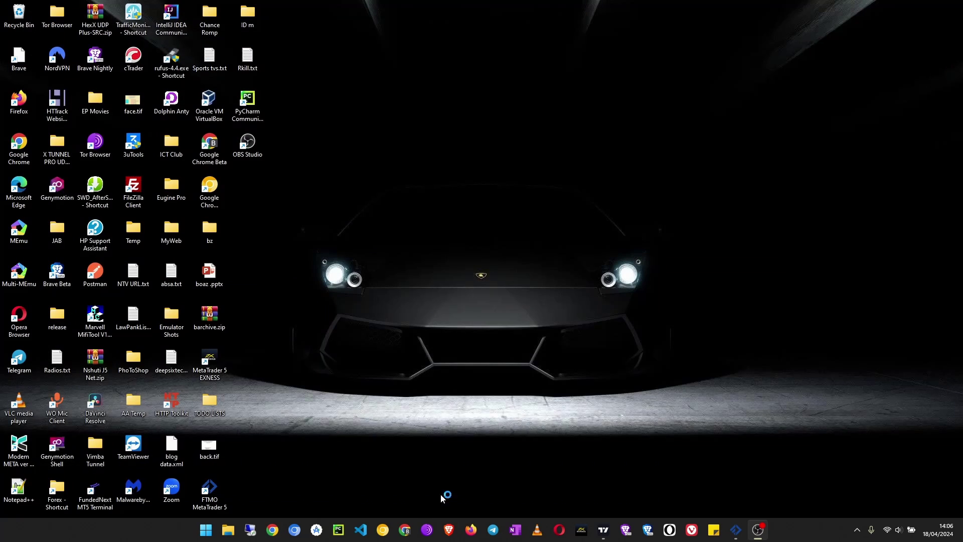
pyautogui.rightClick(270, 531)
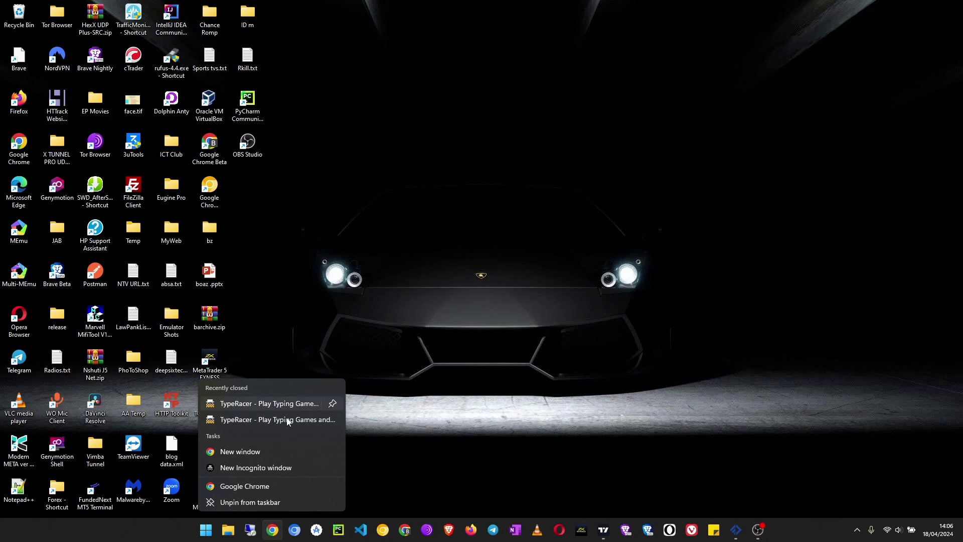
pyautogui.click(440, 384)
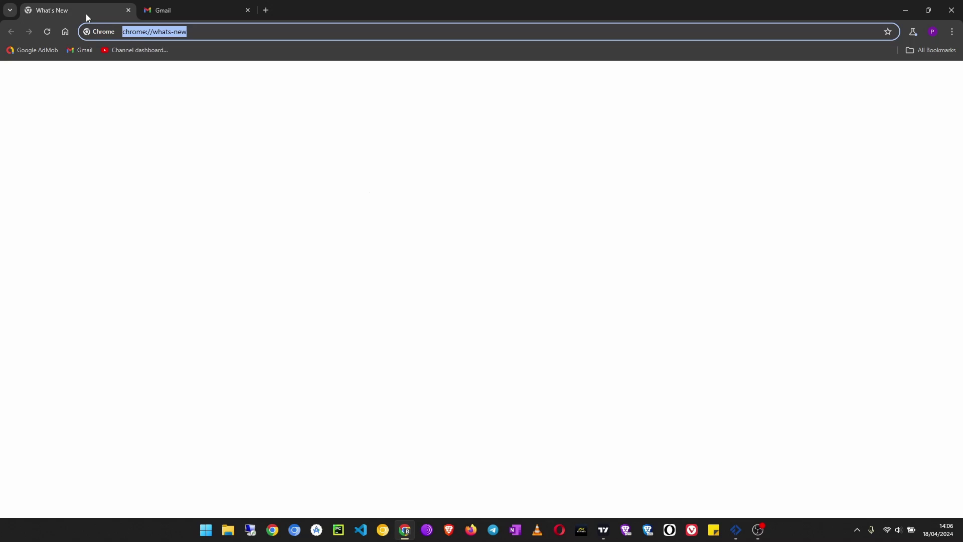
# Search Google for 'adsterra' from the What's New tab
pyautogui.click(185, 9)
pyautogui.hotkey('ctrl', 'Tab')
pyautogui.write('adsterra')
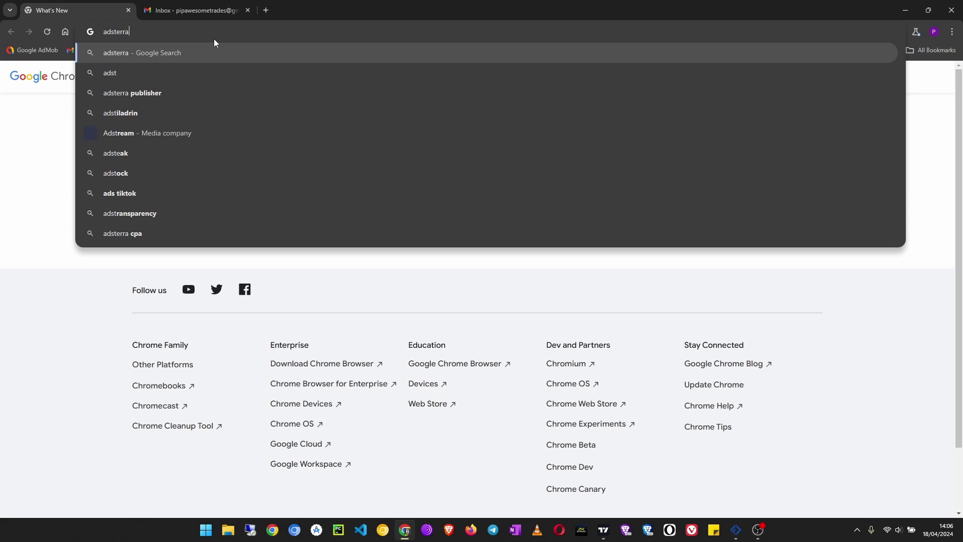
pyautogui.press('Return')
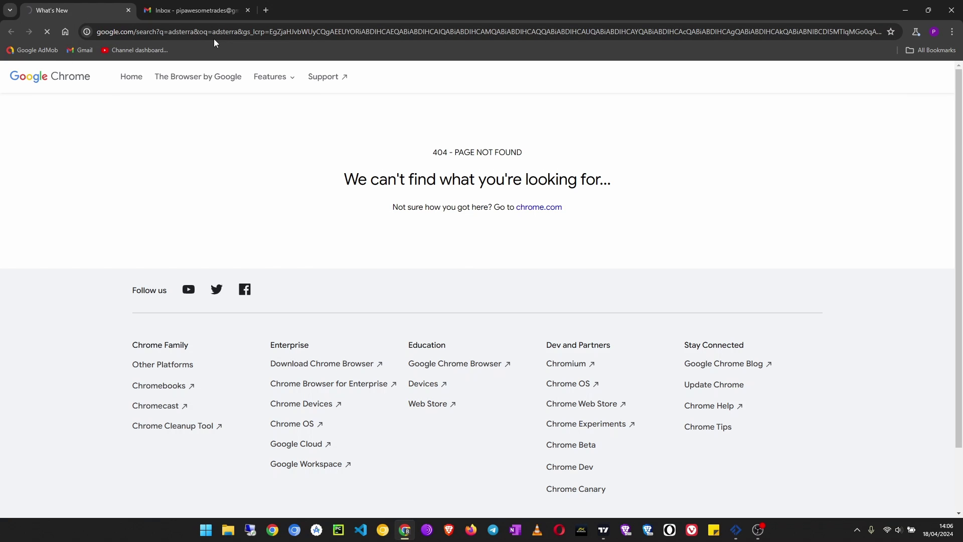
# Return to the 'adsterra' results and open the Adsterra homepage result
pyautogui.click(188, 8)
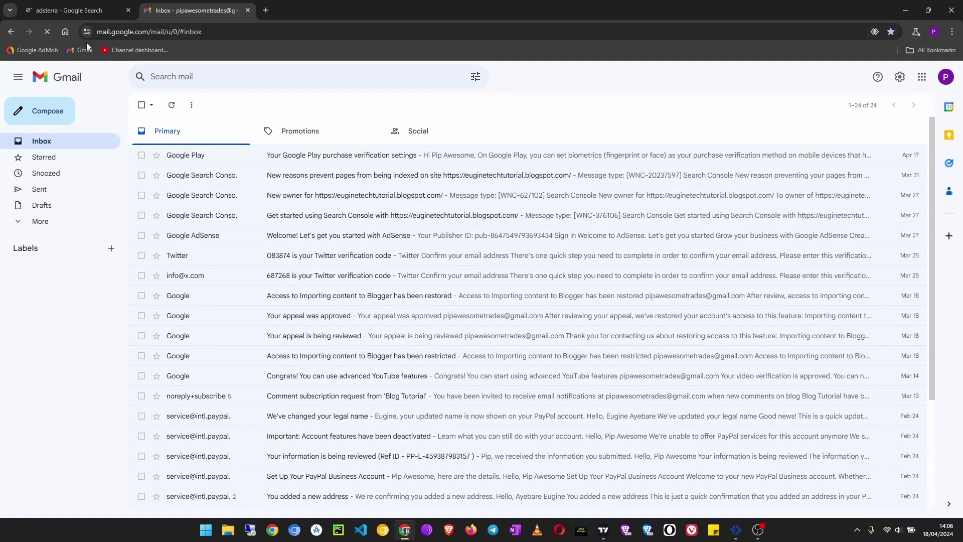
pyautogui.click(87, 12)
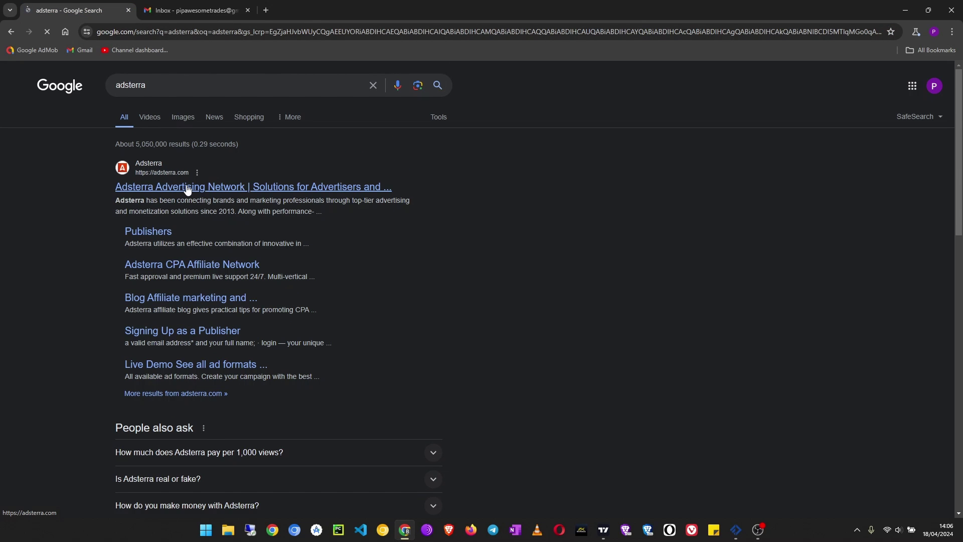
pyautogui.click(189, 187)
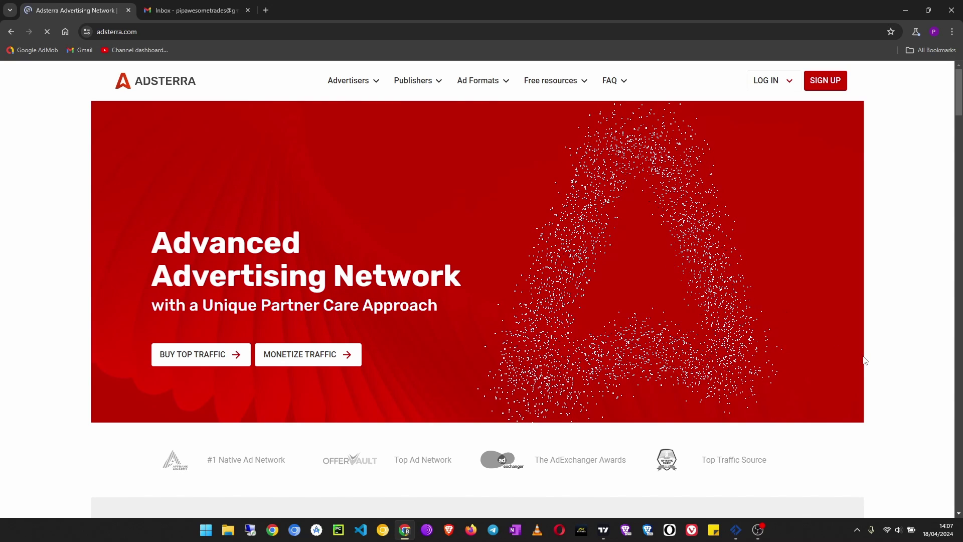
# Allow all cookies on Adsterra, then choose Sign Up and Get Started as a Publisher
pyautogui.scroll(-6, 865, 360)
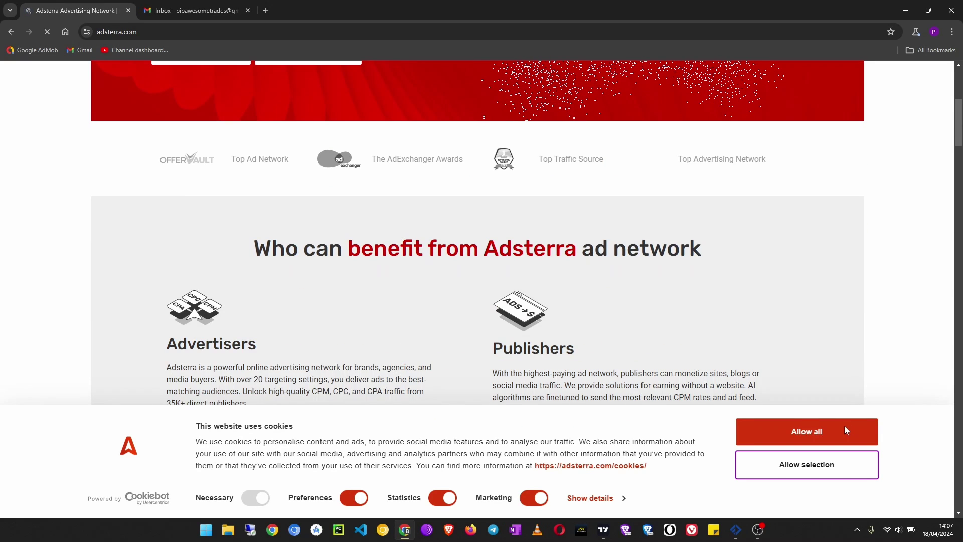
pyautogui.click(844, 429)
pyautogui.scroll(1, 702, 391)
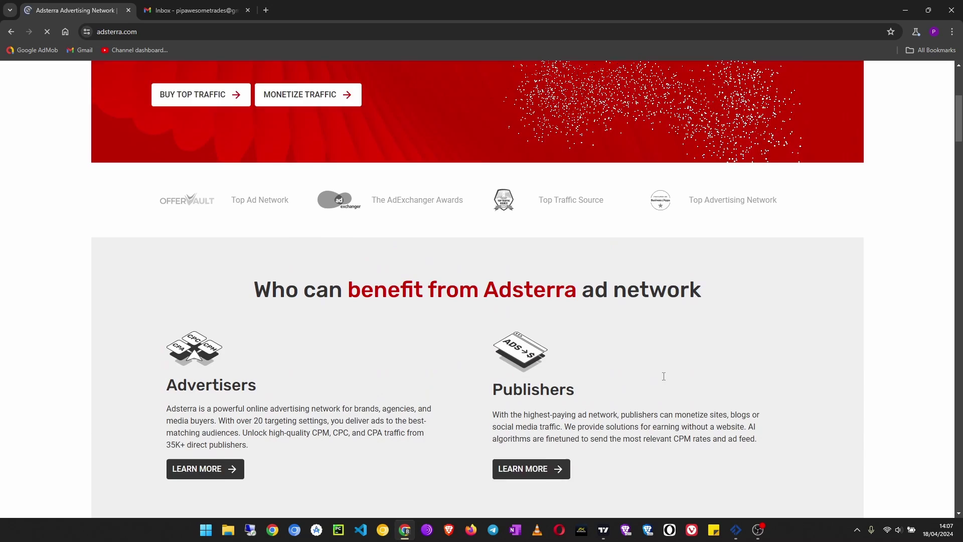
pyautogui.scroll(5, 702, 361)
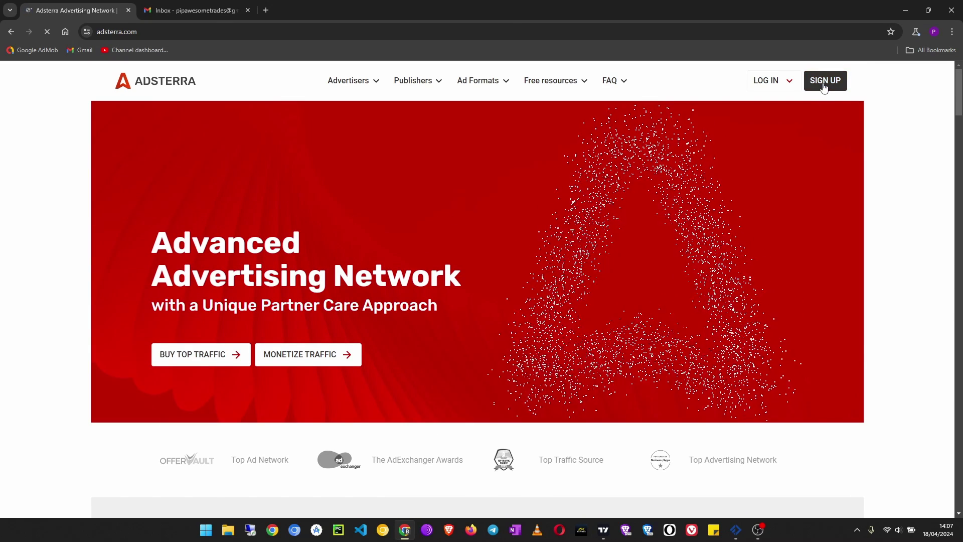
pyautogui.click(824, 82)
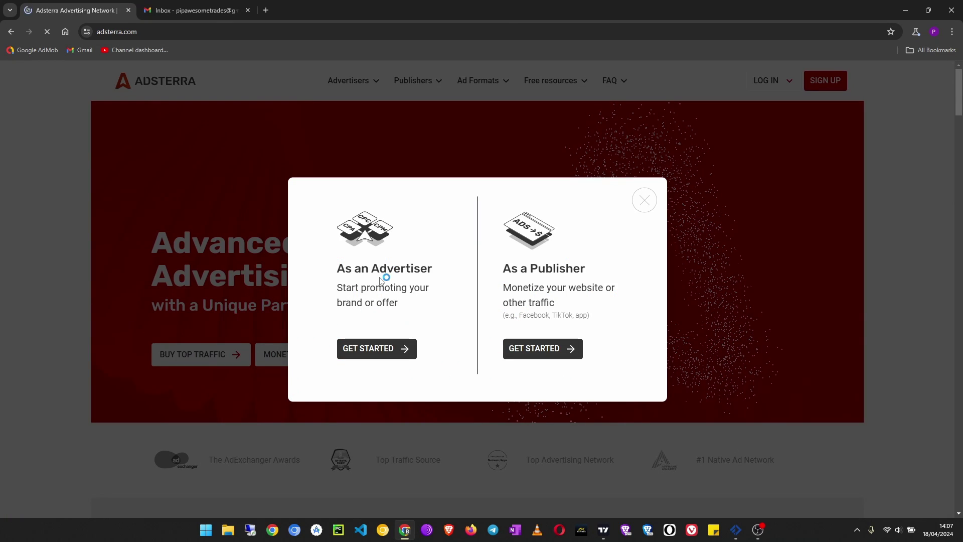
pyautogui.click(557, 349)
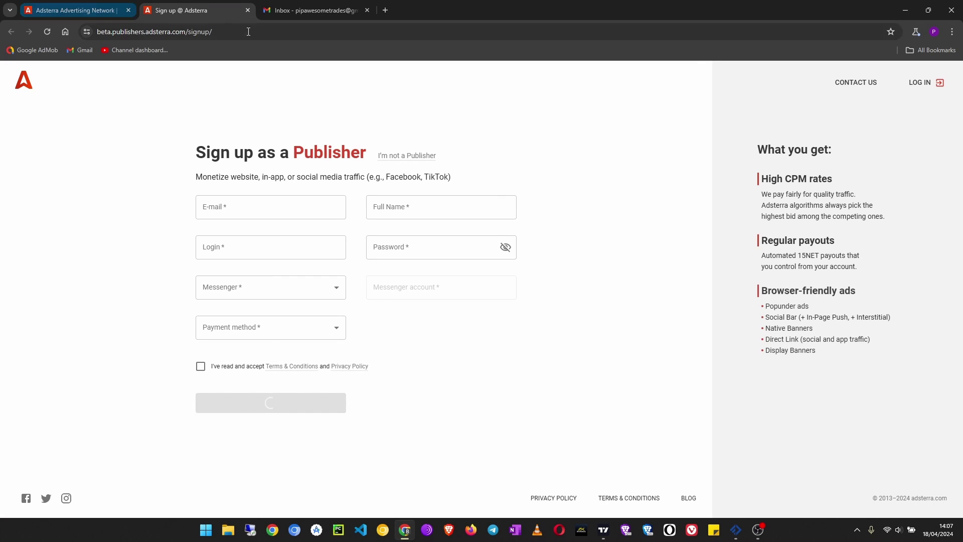
# Copy the Gmail account's email address and bring it back to the sign-up form's E-mail field
pyautogui.click(317, 10)
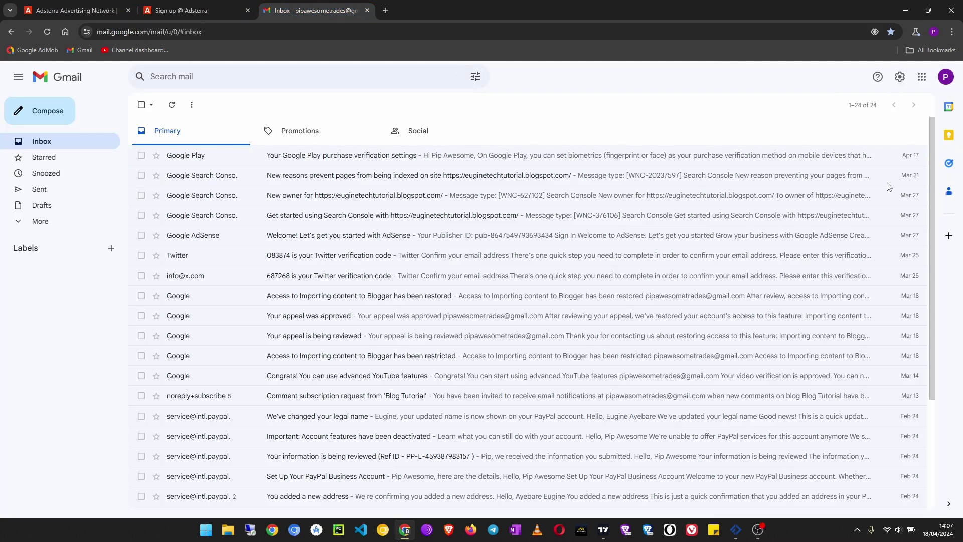
pyautogui.click(945, 76)
pyautogui.moveTo(904, 106)
pyautogui.mouseDown()
pyautogui.moveTo(800, 107)
pyautogui.moveTo(892, 112)
pyautogui.mouseUp()
pyautogui.click(875, 103)
pyautogui.rightClick(885, 111)
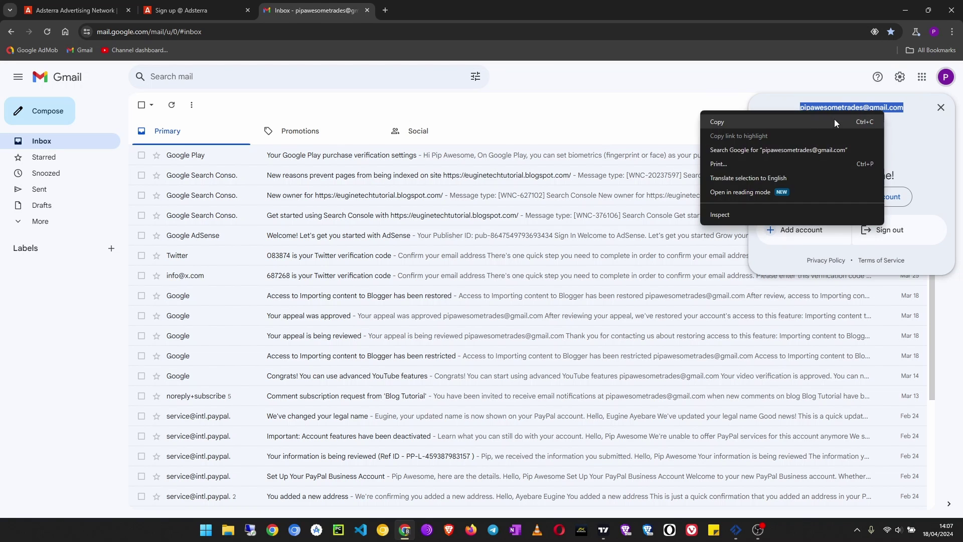
pyautogui.click(840, 122)
pyautogui.click(205, 11)
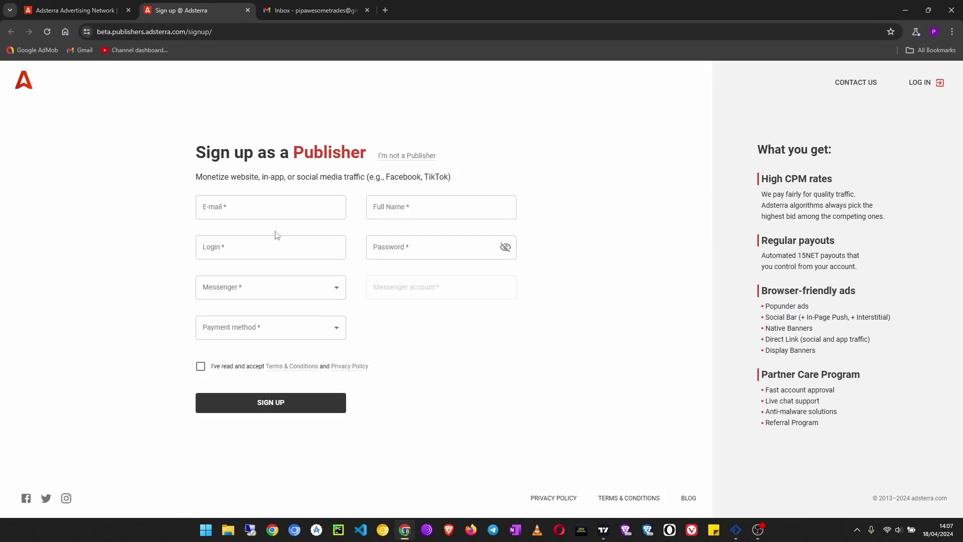
pyautogui.click(274, 216)
# Paste the copied email address and enter a login name
pyautogui.hotkey('ctrl', 'v')
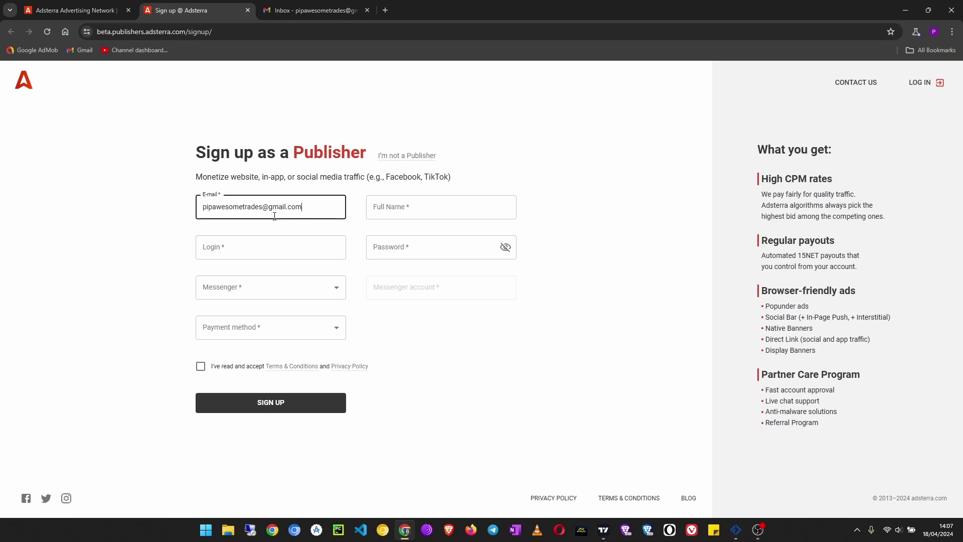
pyautogui.click(272, 237)
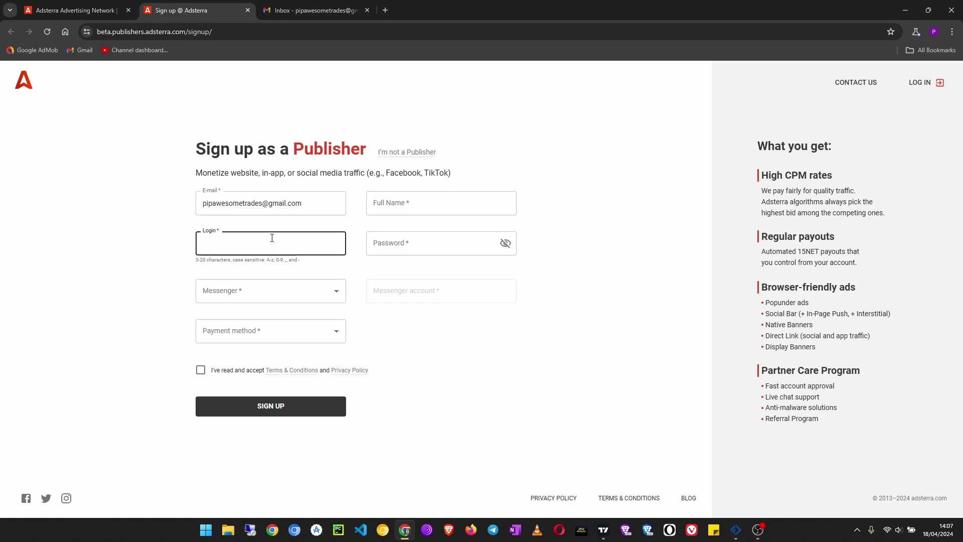
pyautogui.write('pipawesome')
# Choose Telegram as the messenger and fill in the messenger account
pyautogui.click(275, 290)
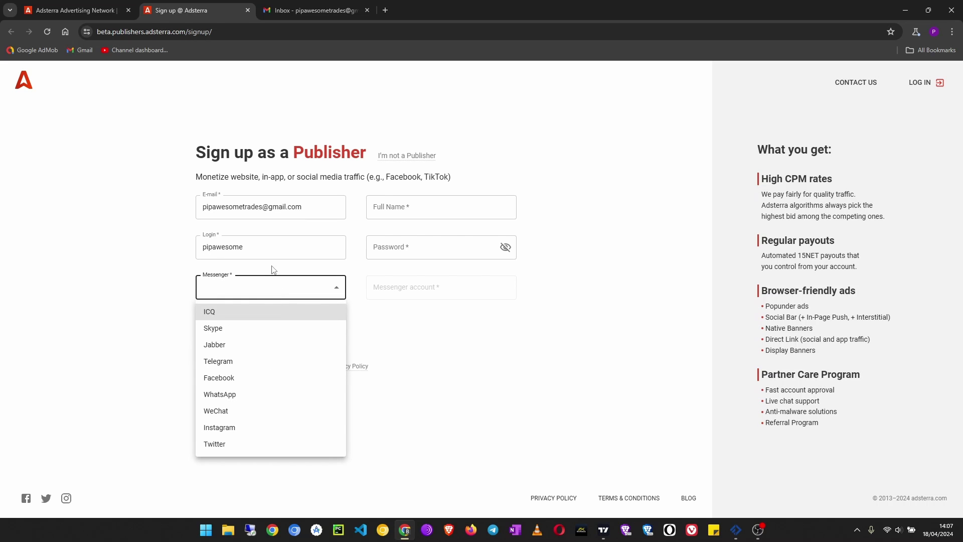
pyautogui.click(236, 362)
pyautogui.click(405, 295)
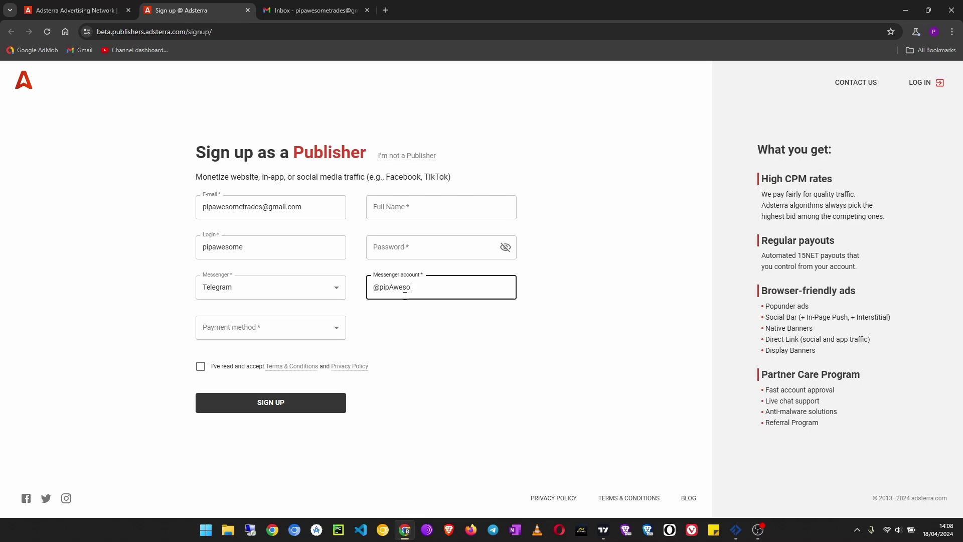
pyautogui.click(280, 332)
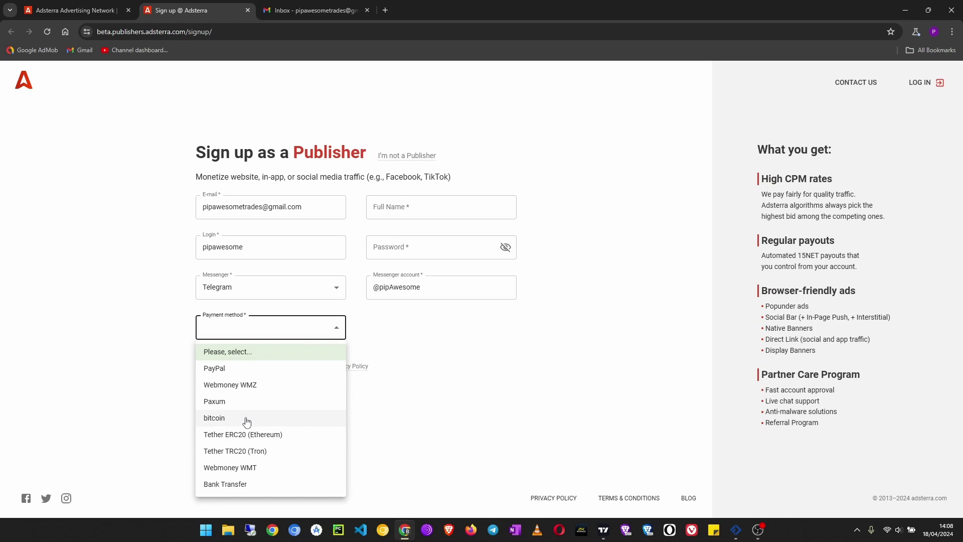
# Choose bitcoin as payment method, accept the Terms & Conditions, and start typing the full name
pyautogui.click(214, 419)
pyautogui.click(213, 366)
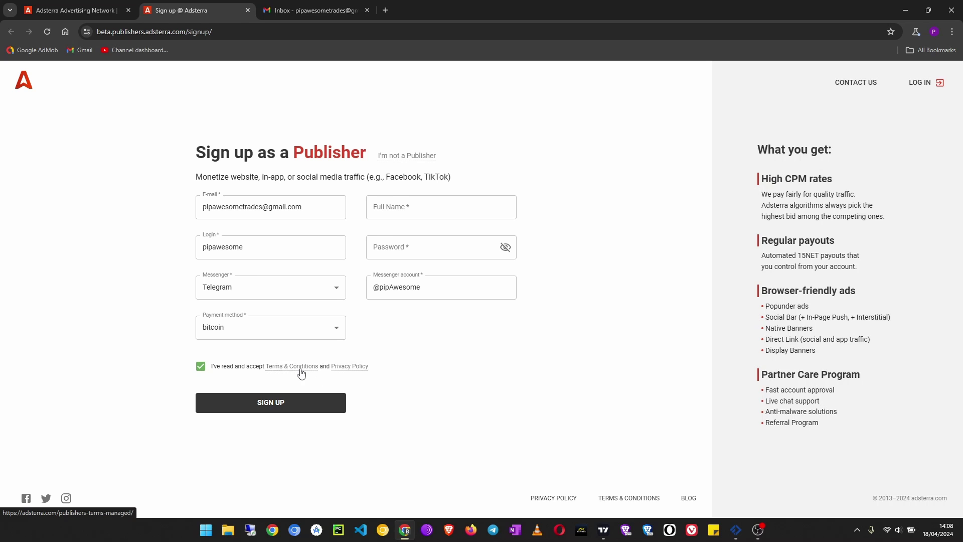
pyautogui.click(436, 209)
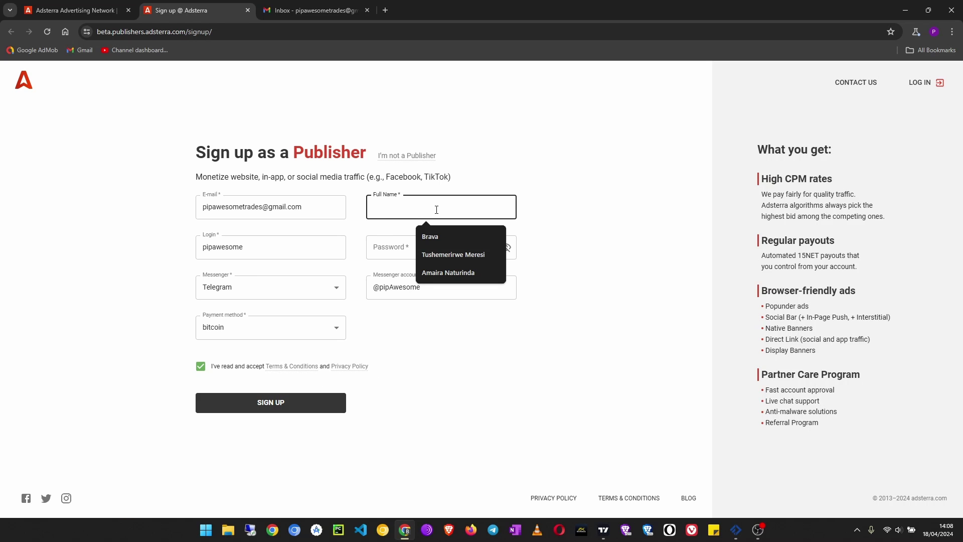
pyautogui.write('Pip ')
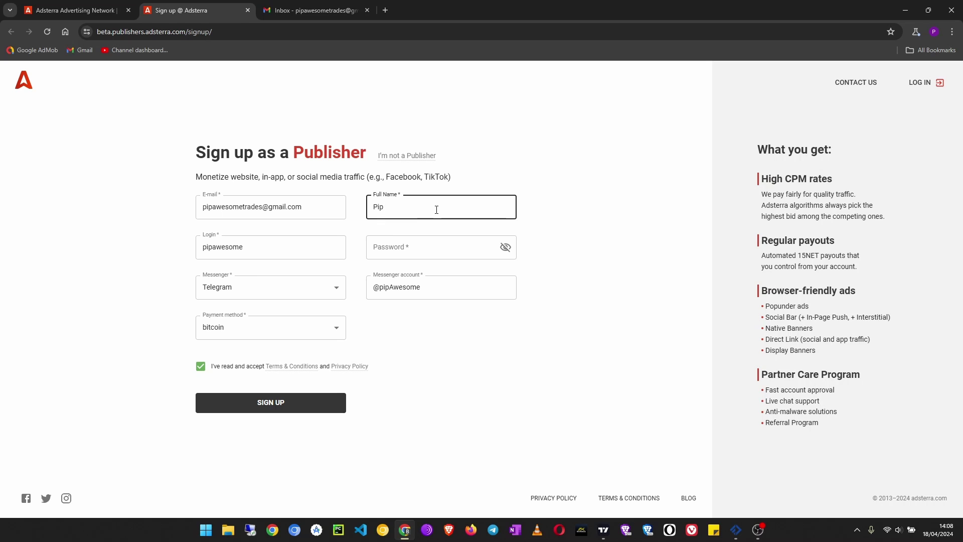
pyautogui.write('Awesome')
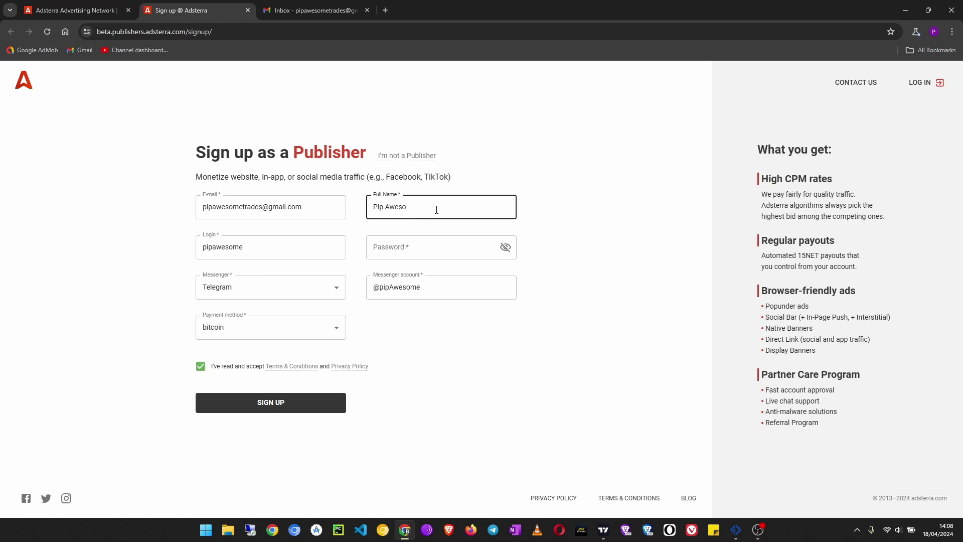
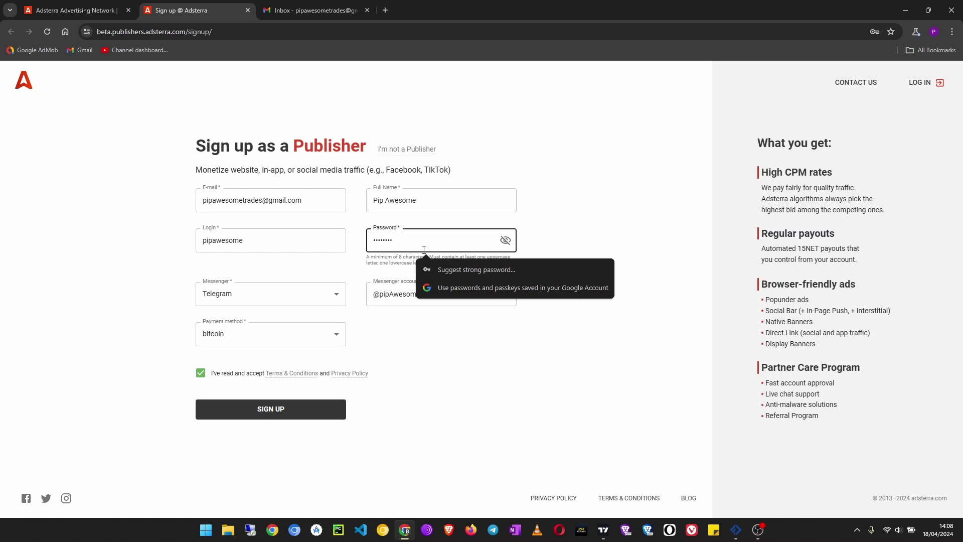
# Dismiss the password suggestion and submit the completed Adsterra publisher sign-up form
pyautogui.click(401, 349)
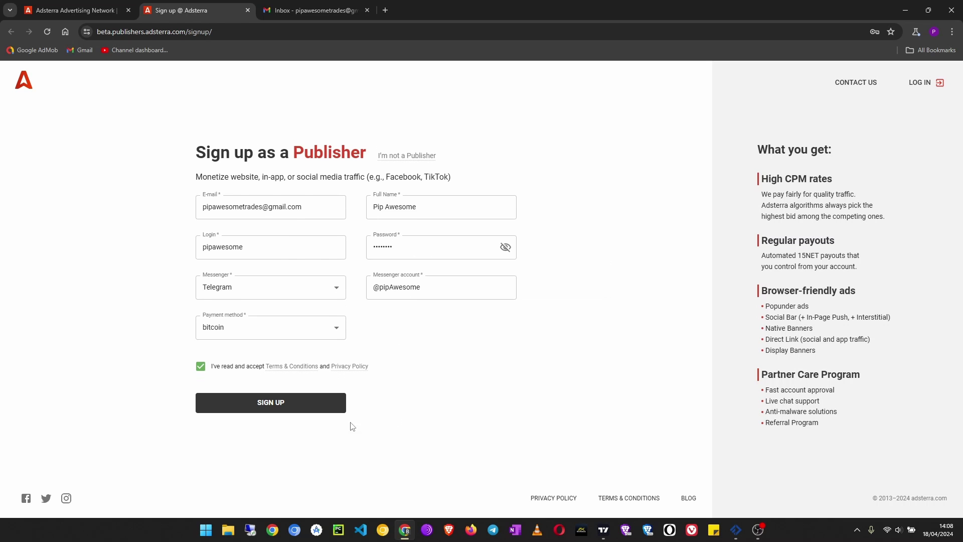
pyautogui.click(308, 411)
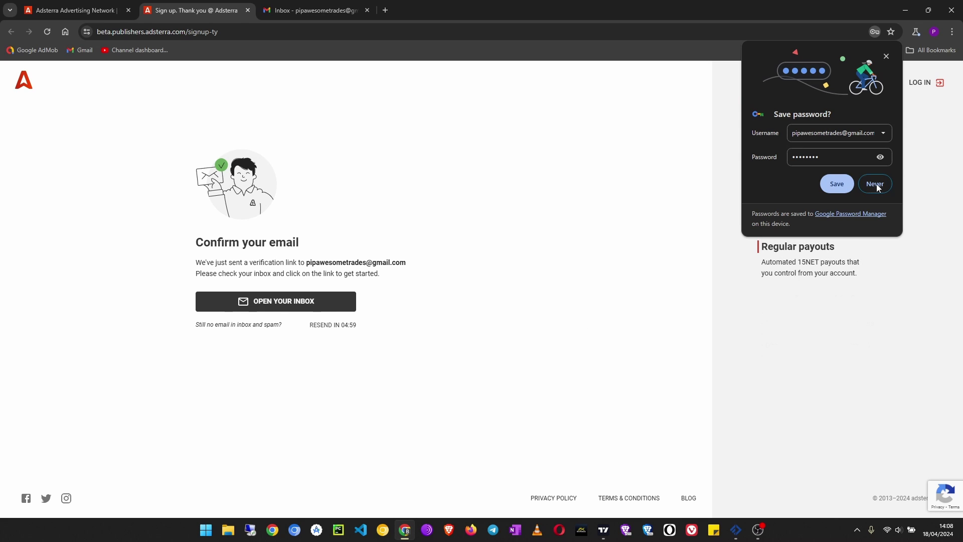
# Decline Chrome's offer to save the Adsterra account password
pyautogui.click(875, 184)
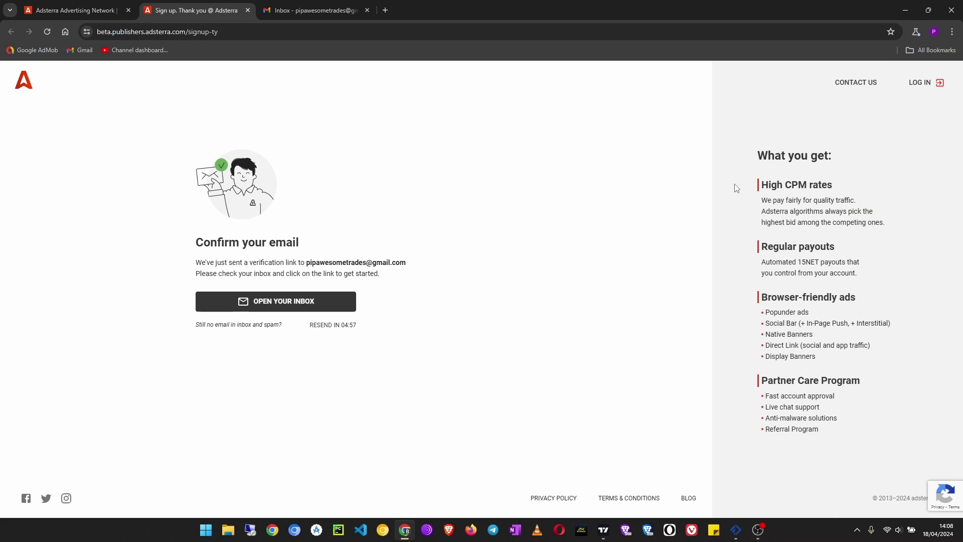
# Open the Adsterra Team registration e-mail in Gmail and follow its Confirm email link
pyautogui.click(324, 11)
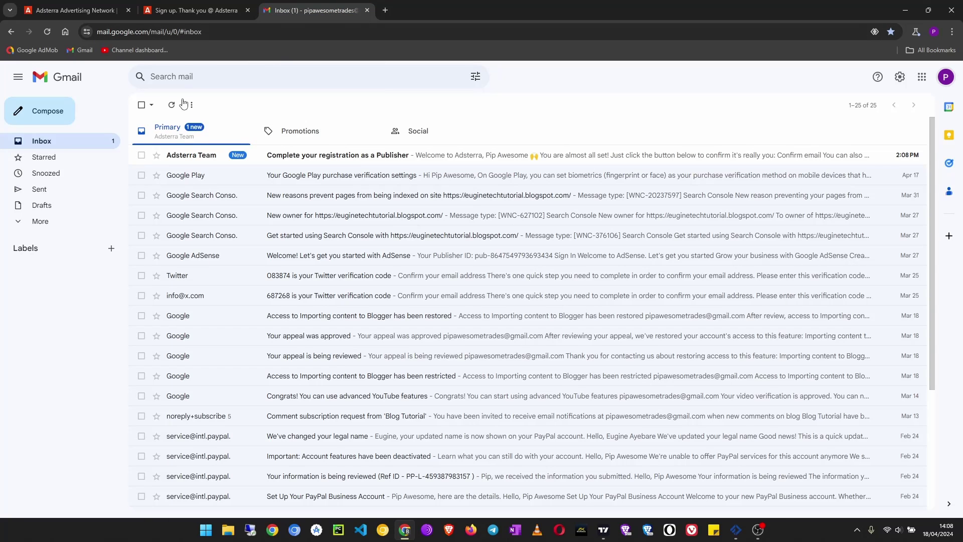
pyautogui.click(357, 157)
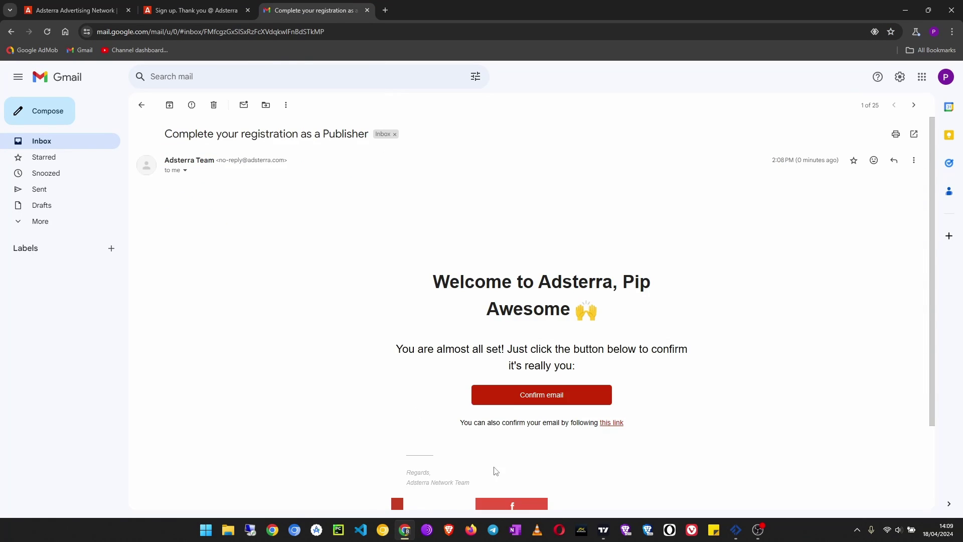
pyautogui.scroll(-2, 526, 401)
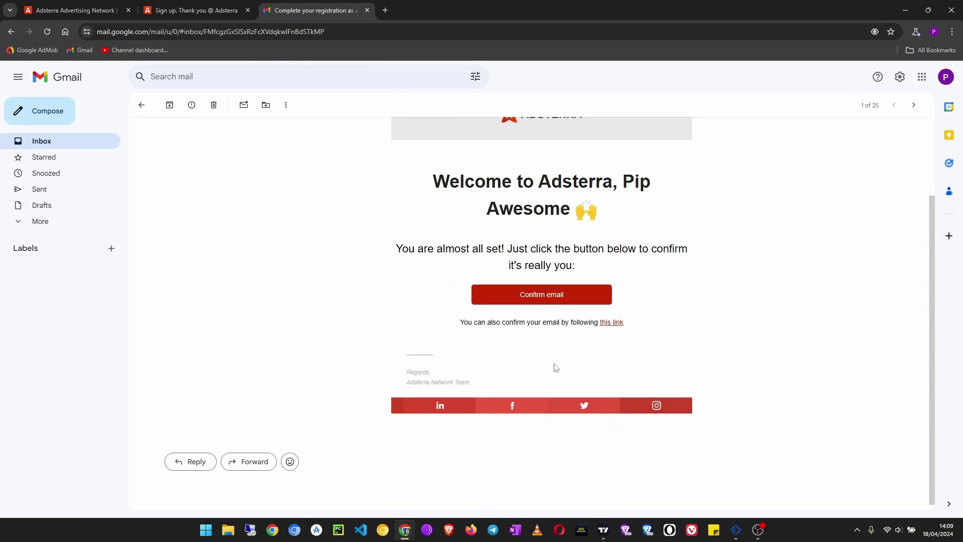
pyautogui.click(532, 299)
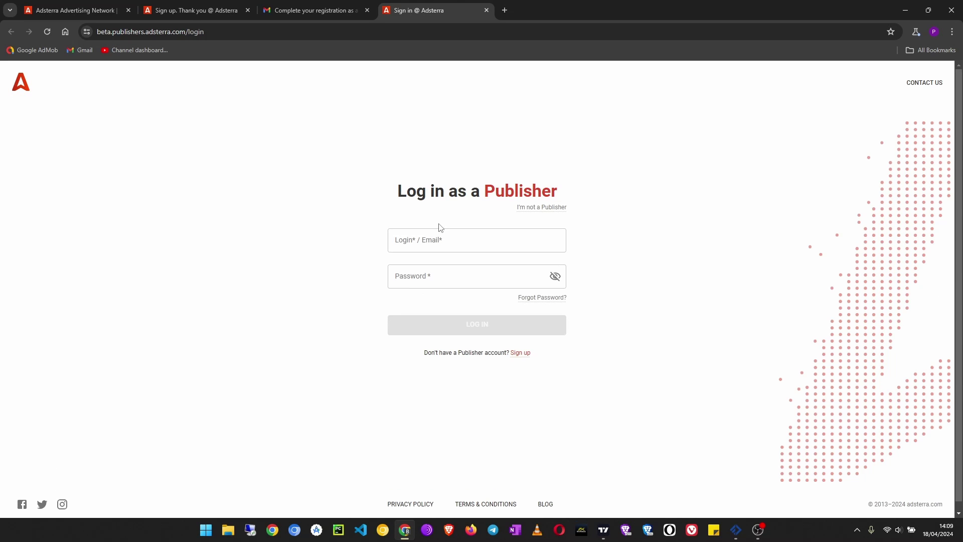
# Log into Adsterra after replacing the mistyped login with the correct account e-mail and entering the password
pyautogui.click(440, 231)
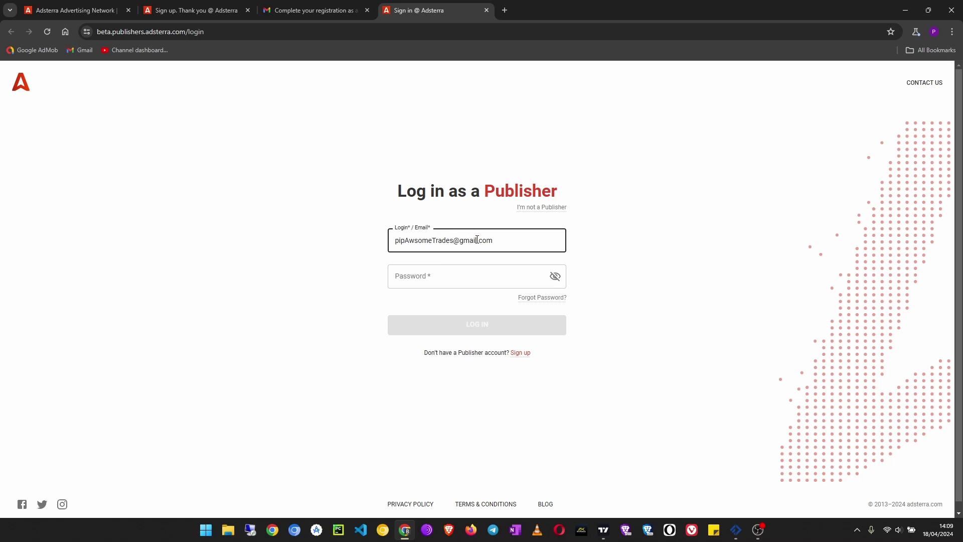
pyautogui.hotkey('ctrl', 'a')
pyautogui.hotkey('ctrl', 'v')
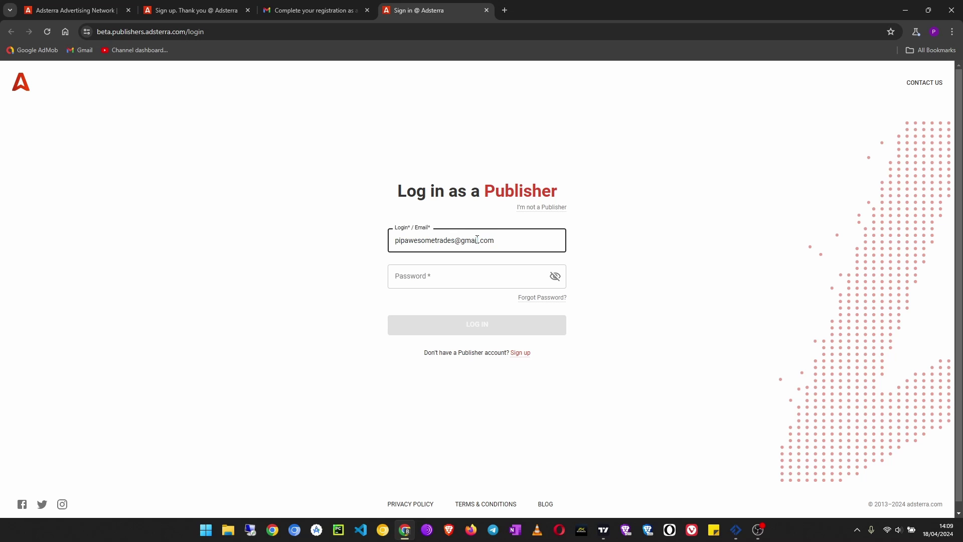
pyautogui.click(459, 276)
pyautogui.write('••••')
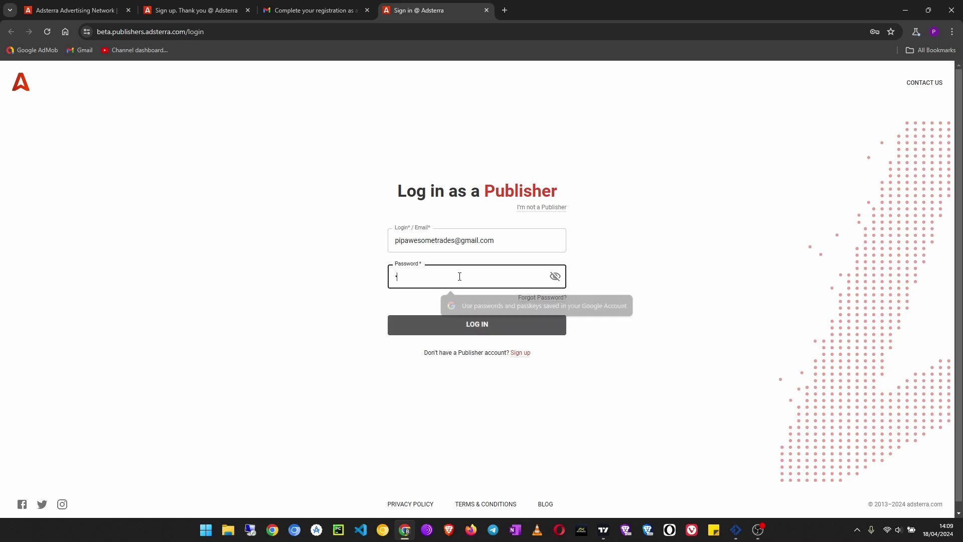
pyautogui.press('Return')
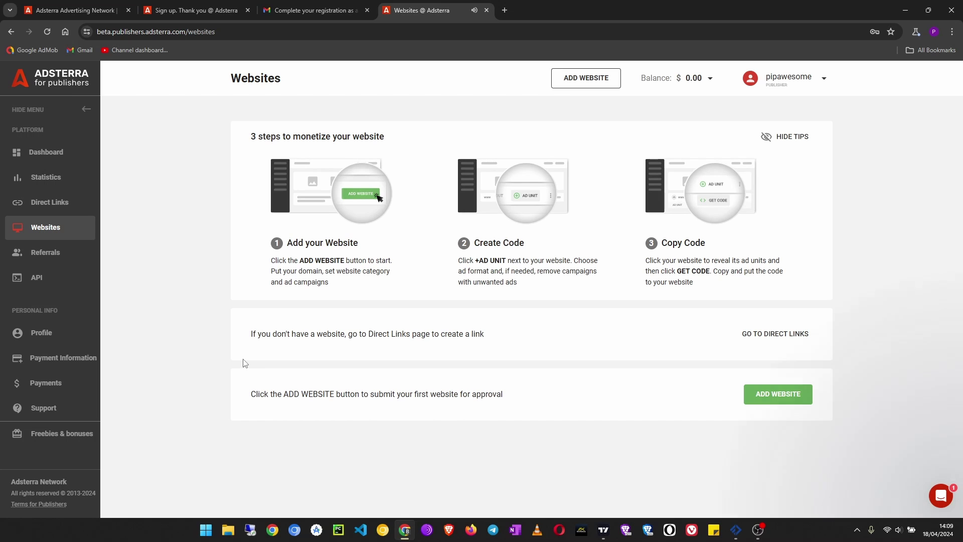
# Dismiss the chat popup and begin adding a new website in the Add new website dialog
pyautogui.click(938, 404)
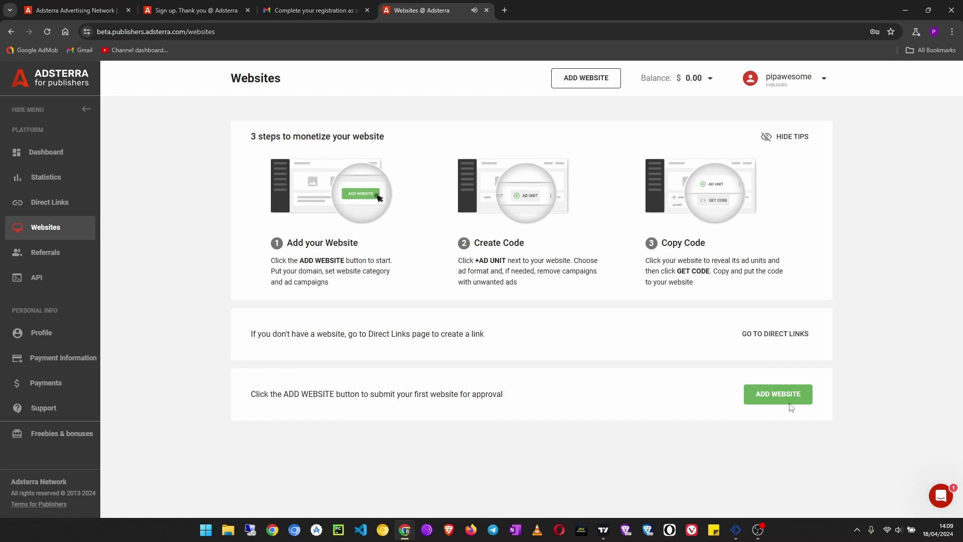
pyautogui.click(771, 395)
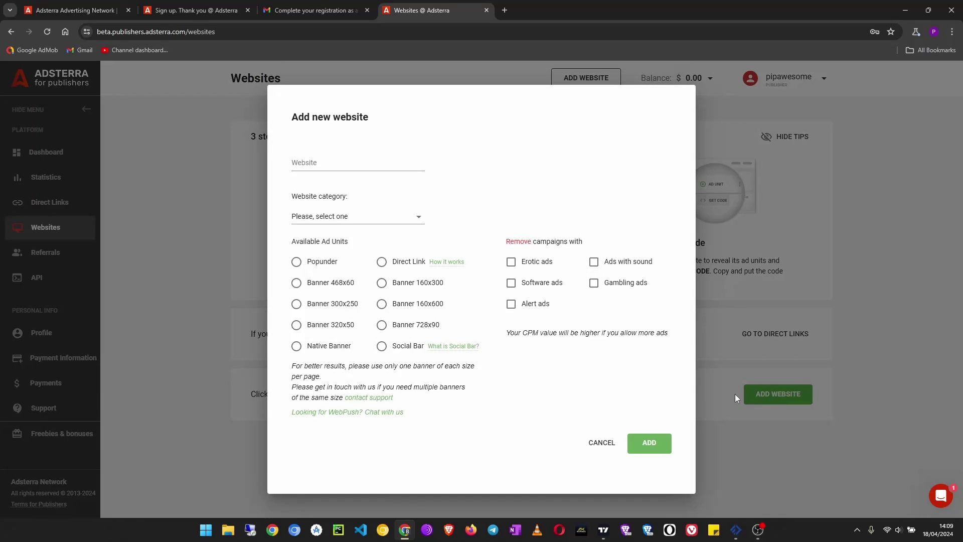
pyautogui.click(327, 162)
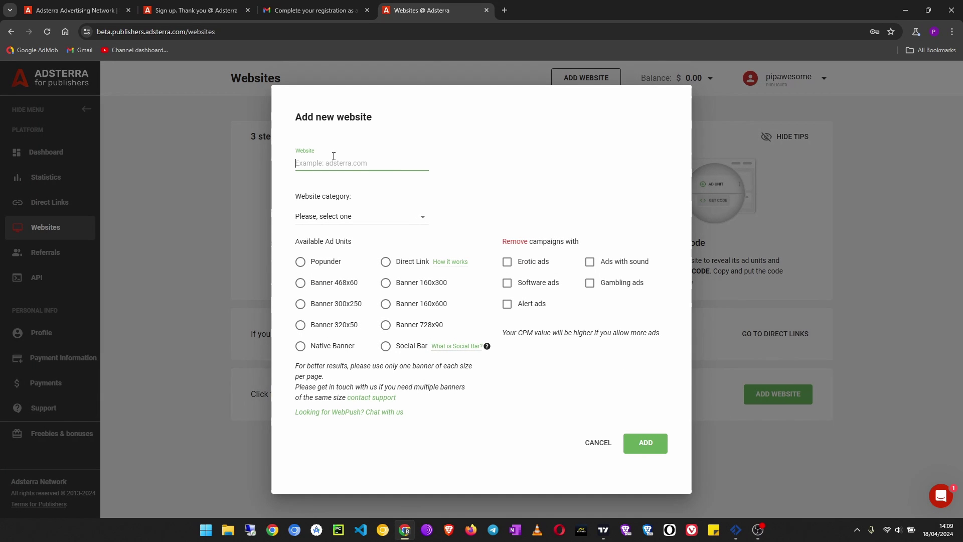
# Load blogger.com in a new tab and open the live Blog Tutorial blog in another tab
pyautogui.click(505, 10)
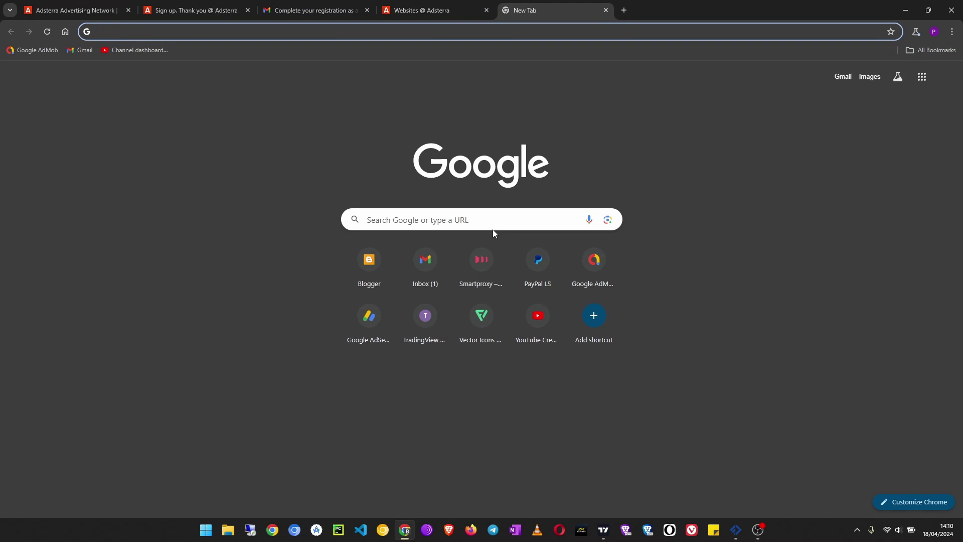
pyautogui.write('blogger.com')
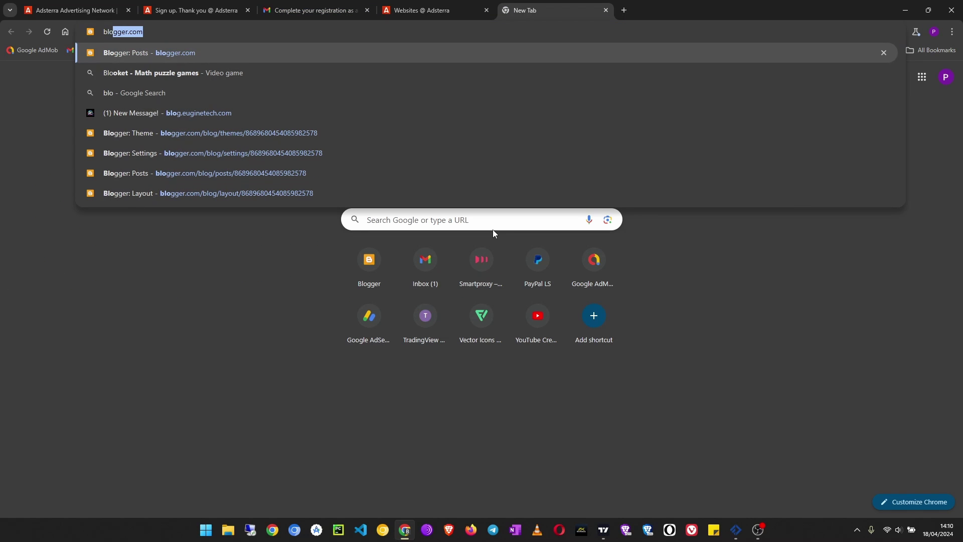
pyautogui.press('Return')
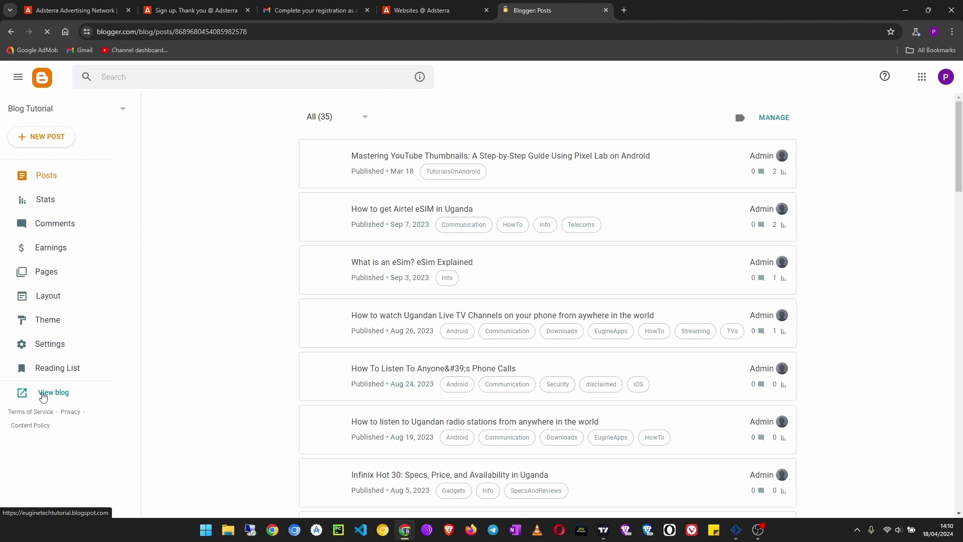
pyautogui.rightClick(80, 396)
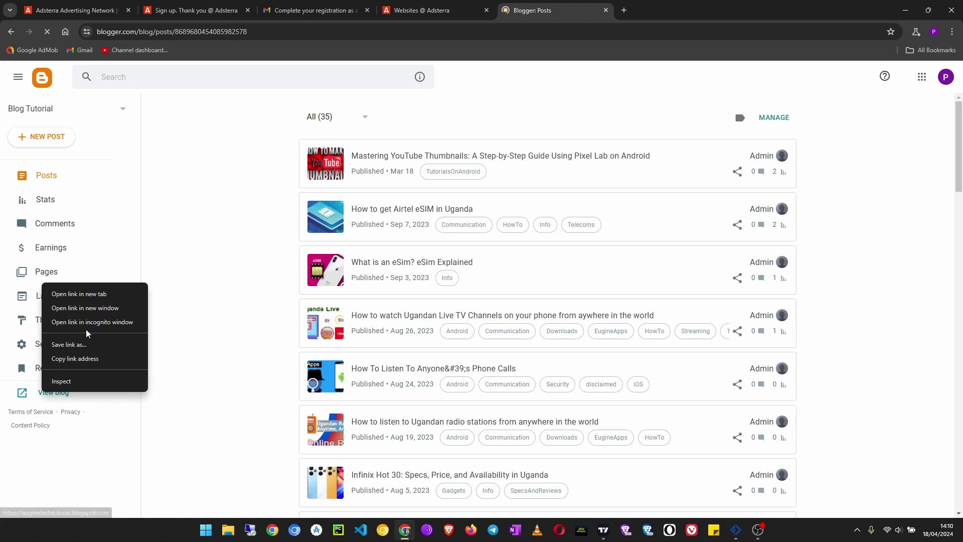
pyautogui.click(87, 296)
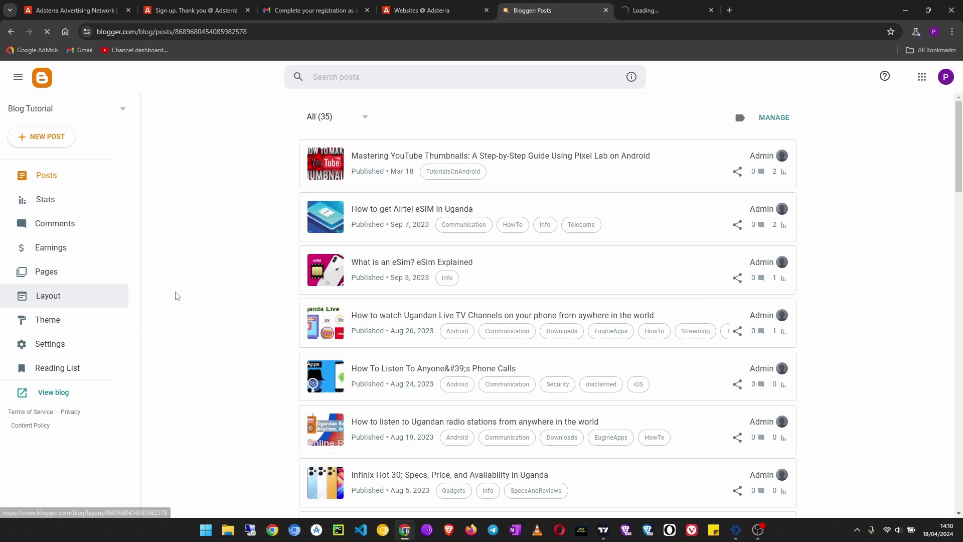
# Take the blog's web address from its tab and return to the Adsterra form
pyautogui.click(670, 11)
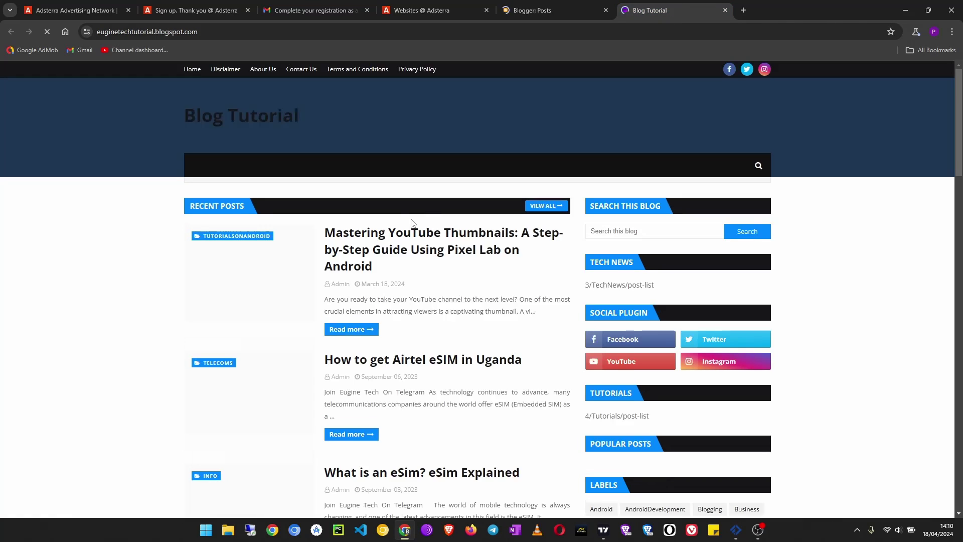
pyautogui.moveTo(265, 31); pyautogui.dragTo(96, 29)
pyautogui.hotkey('ctrl', 'c')
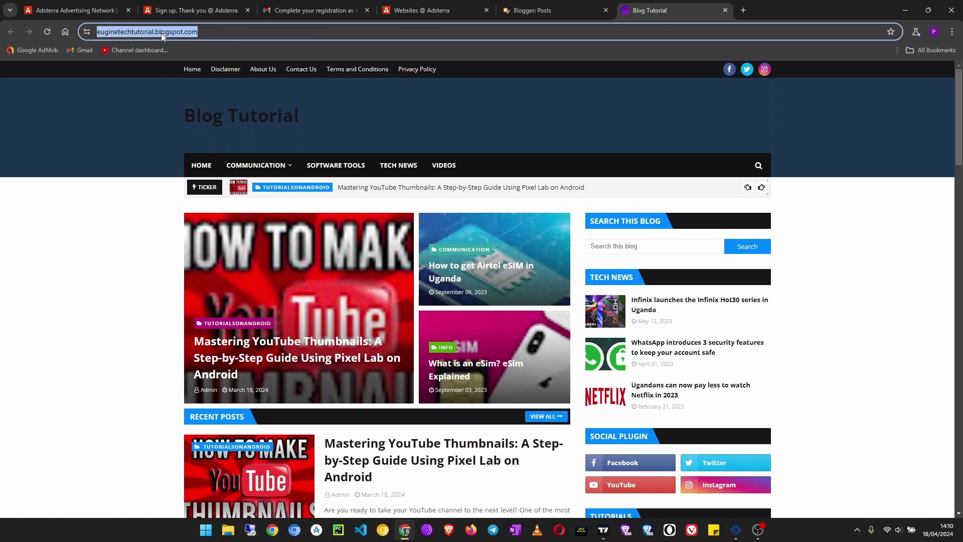
pyautogui.press('BackSpace')
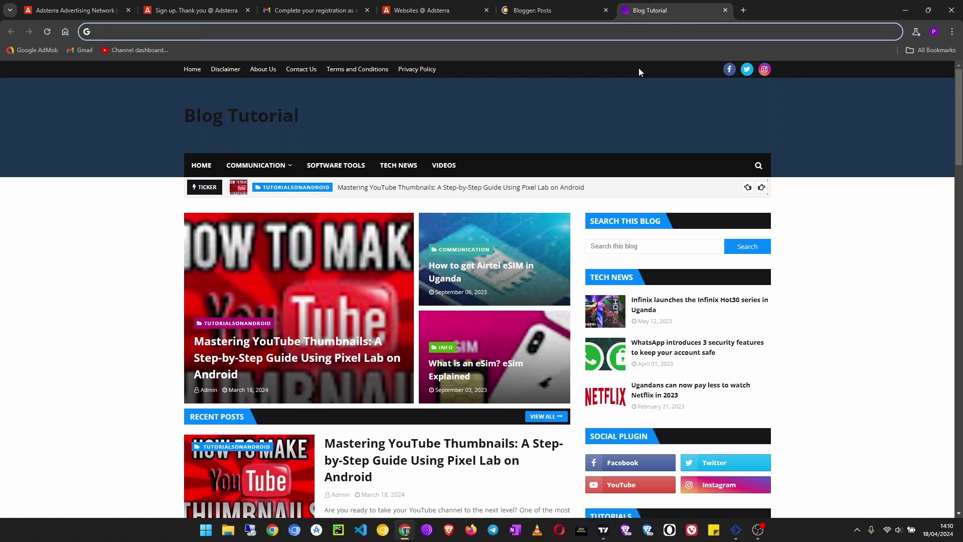
pyautogui.click(564, 10)
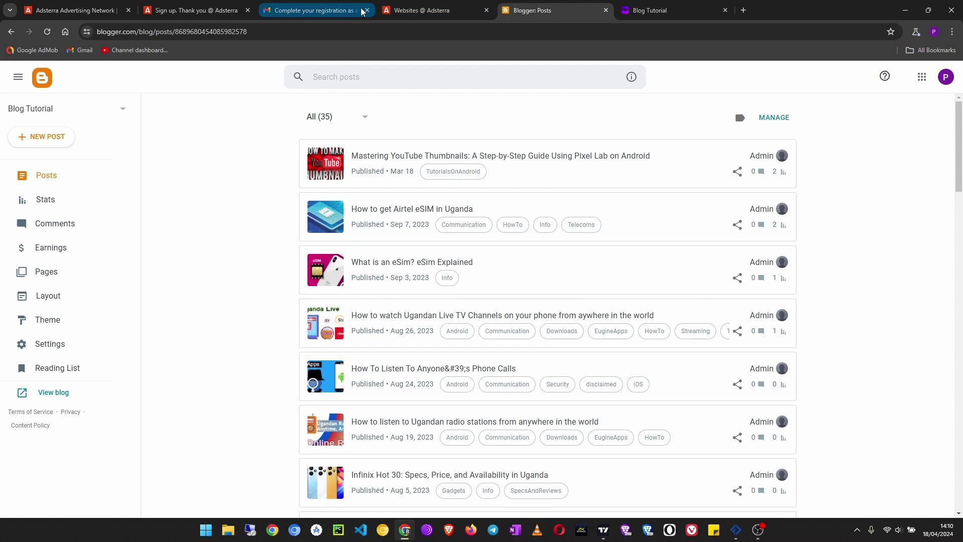
pyautogui.click(429, 12)
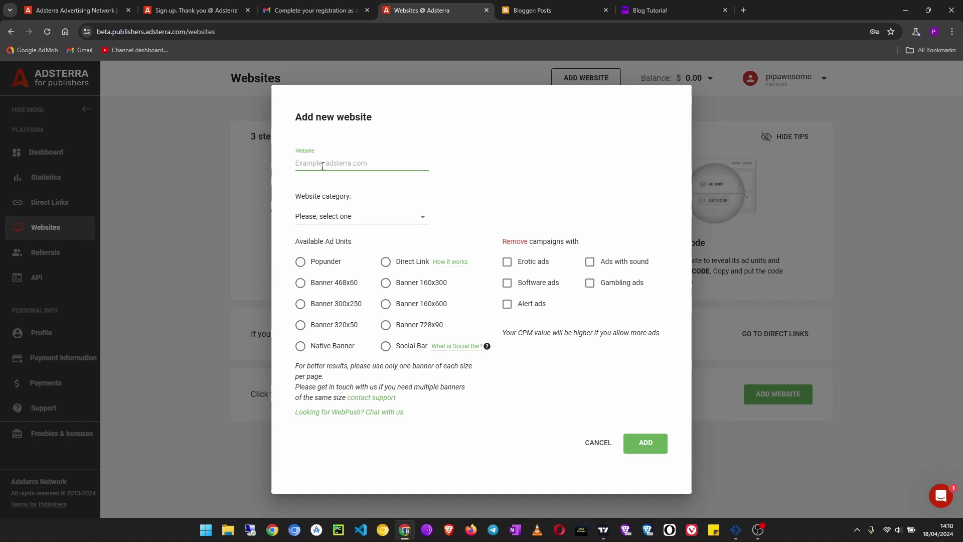
pyautogui.hotkey('ctrl', 'v')
pyautogui.moveTo(318, 159); pyautogui.dragTo(215, 167)
pyautogui.press('BackSpace')
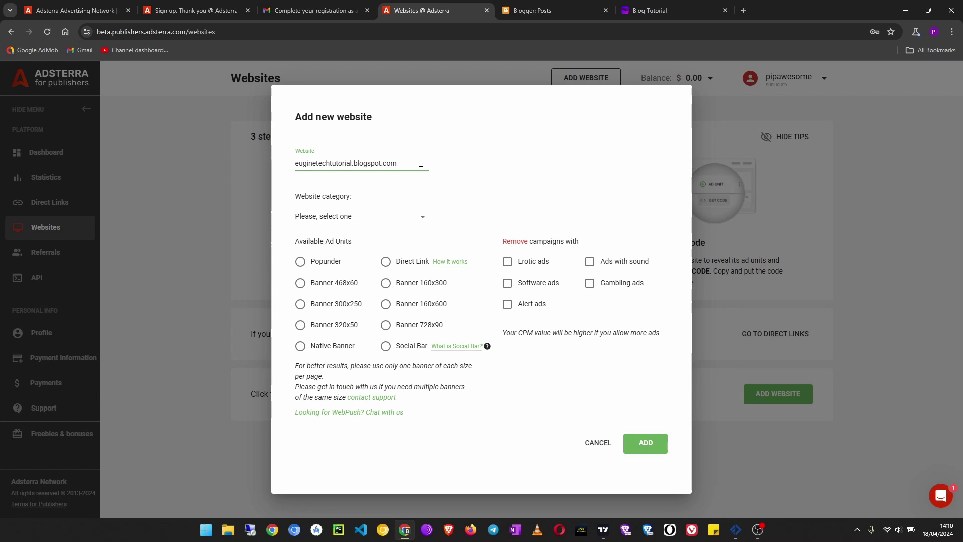
# Set the category to Other, keep gambling ads allowed, and submit the website for approval
pyautogui.click(361, 223)
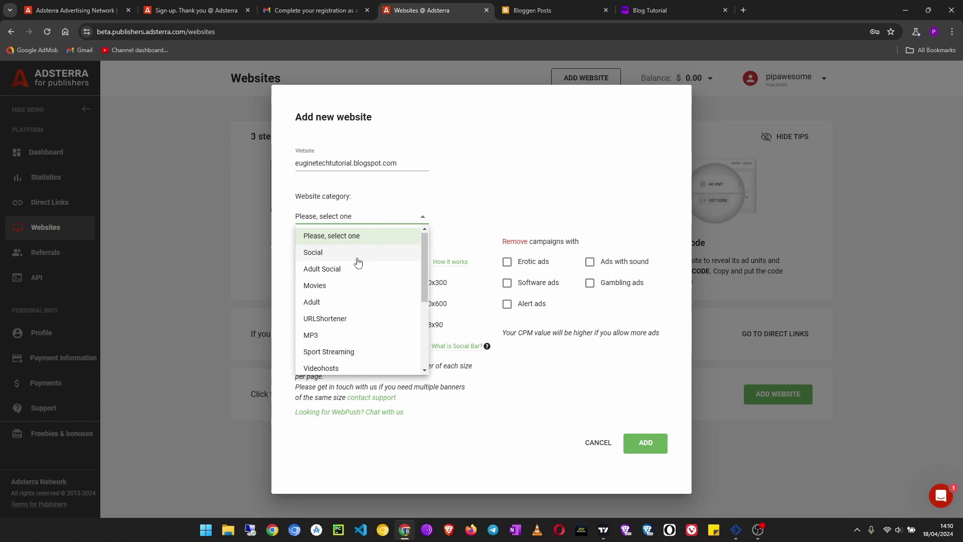
pyautogui.scroll(-3, 357, 262)
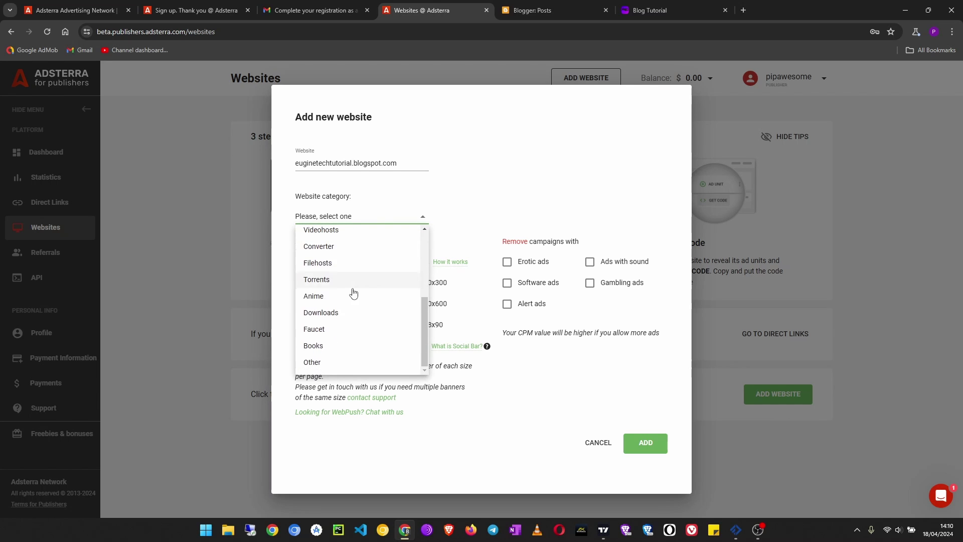
pyautogui.scroll(3, 361, 338)
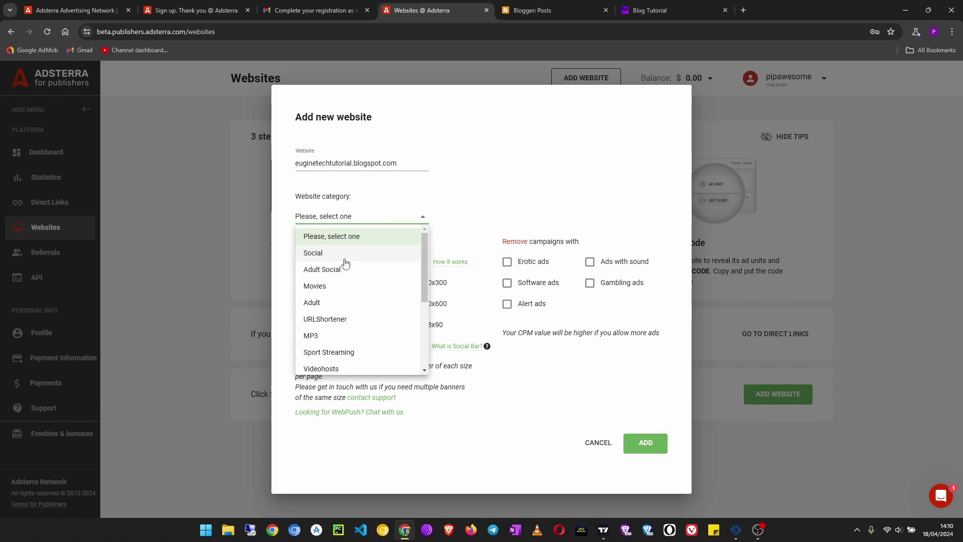
pyautogui.scroll(-3, 341, 299)
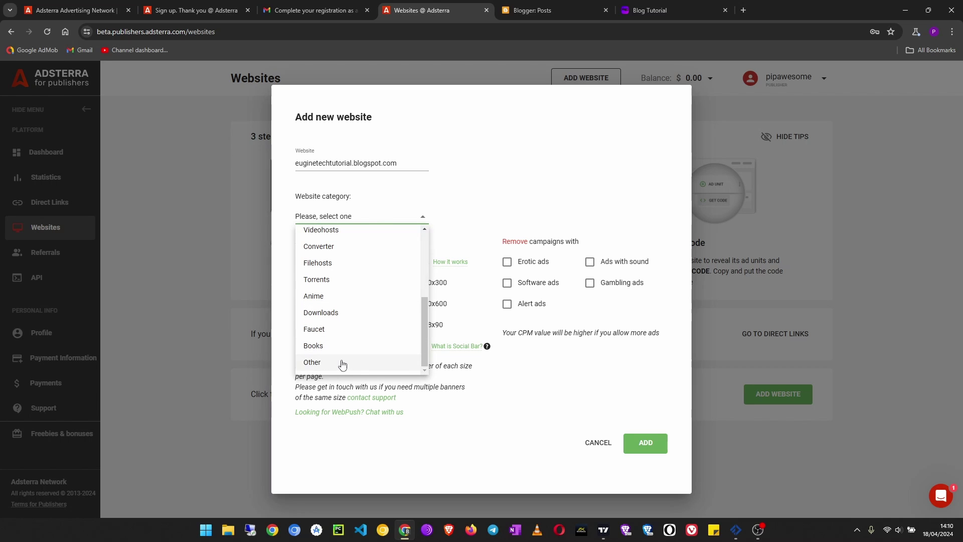
pyautogui.click(340, 362)
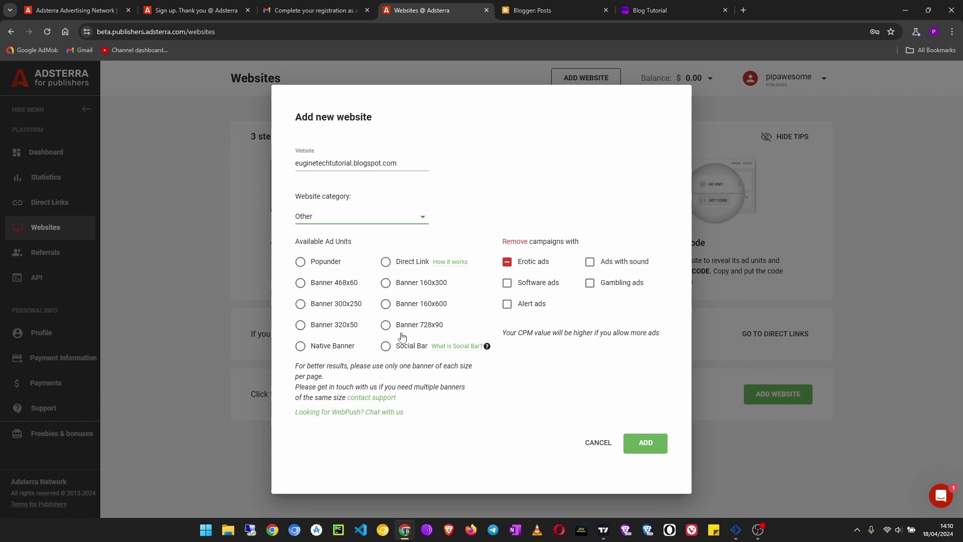
pyautogui.click(590, 284)
pyautogui.click(591, 283)
pyautogui.click(644, 445)
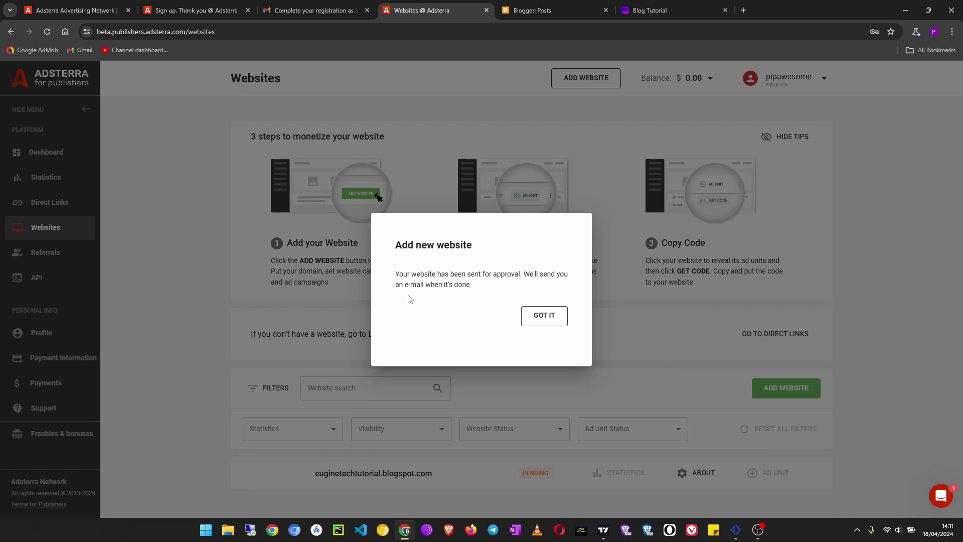
# Dismiss the sent-for-approval notice and go to the Gmail inbox
pyautogui.click(537, 315)
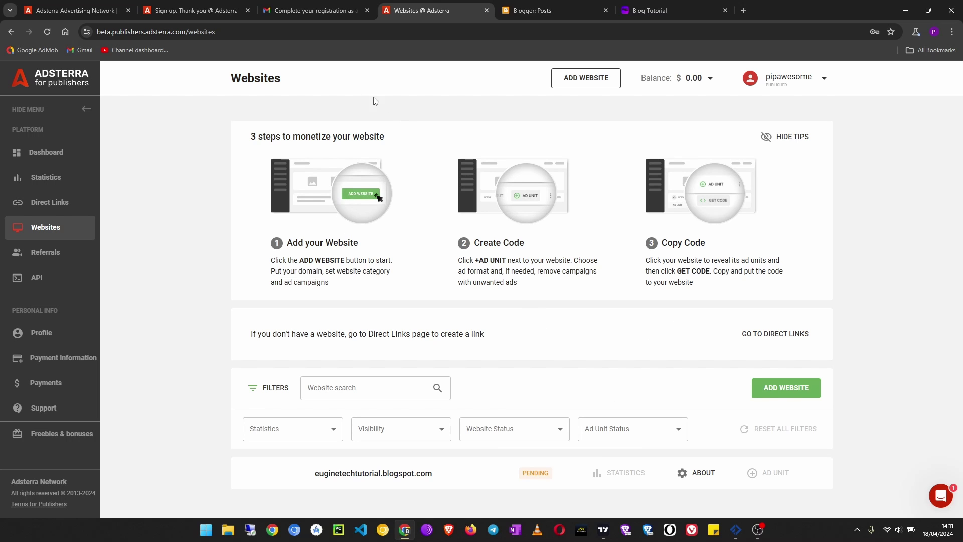
pyautogui.click(315, 10)
pyautogui.click(77, 145)
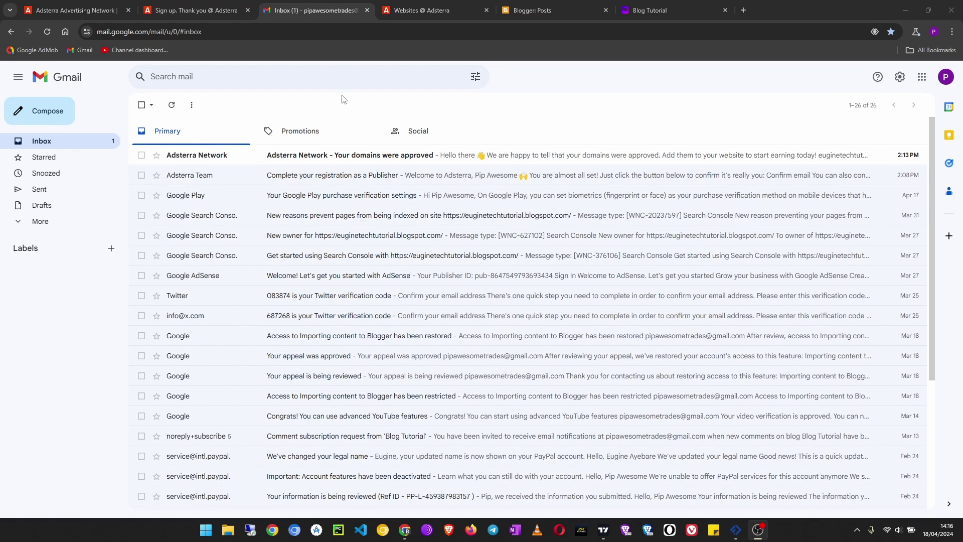
# Open and read the Adsterra 'Your domains were approved' e-mail for euginetechtutorial.blogspot.com
pyautogui.click(325, 156)
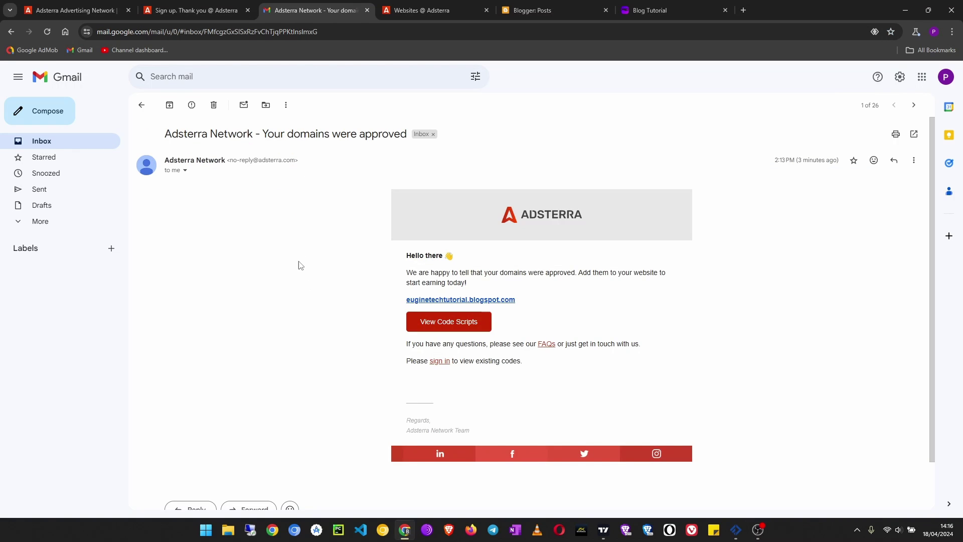
pyautogui.moveTo(474, 275); pyautogui.dragTo(580, 272)
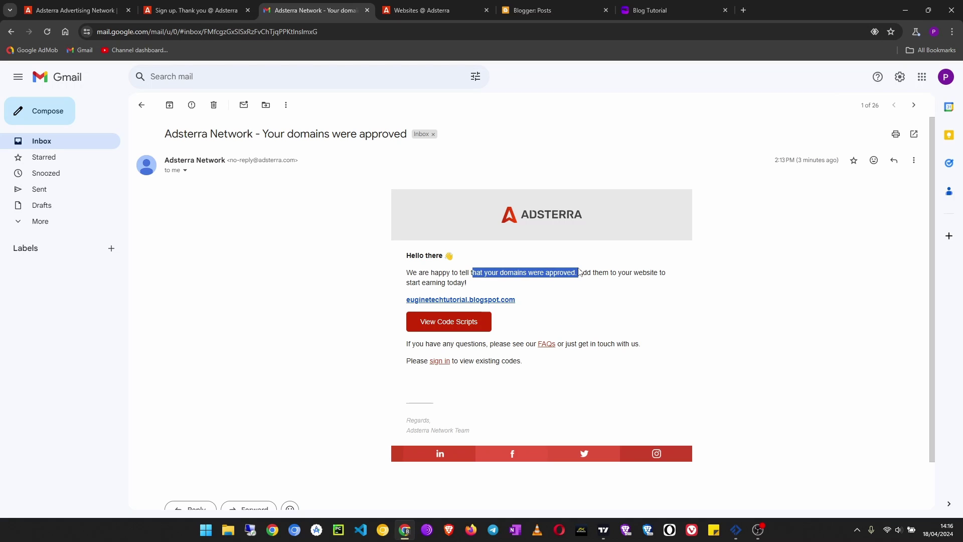
pyautogui.click(674, 274)
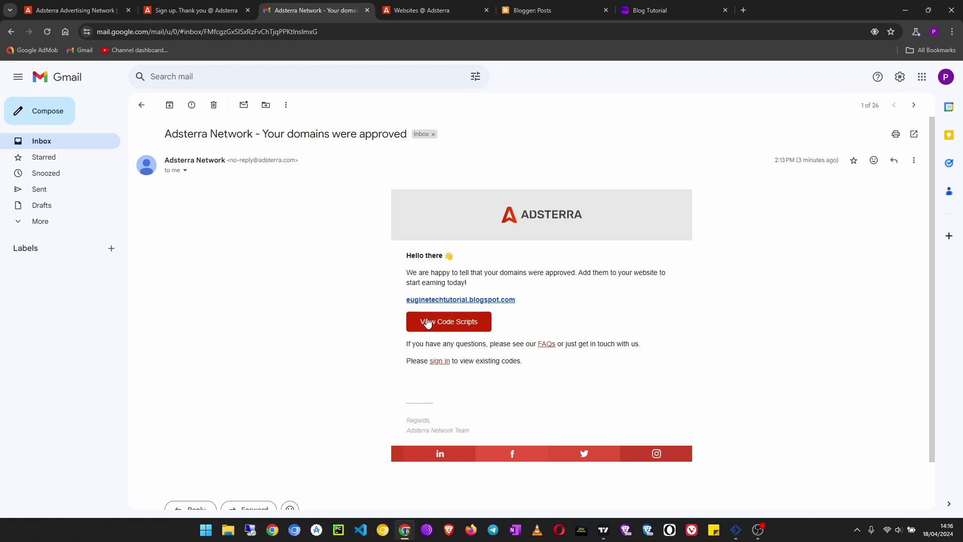
pyautogui.scroll(-1, 438, 327)
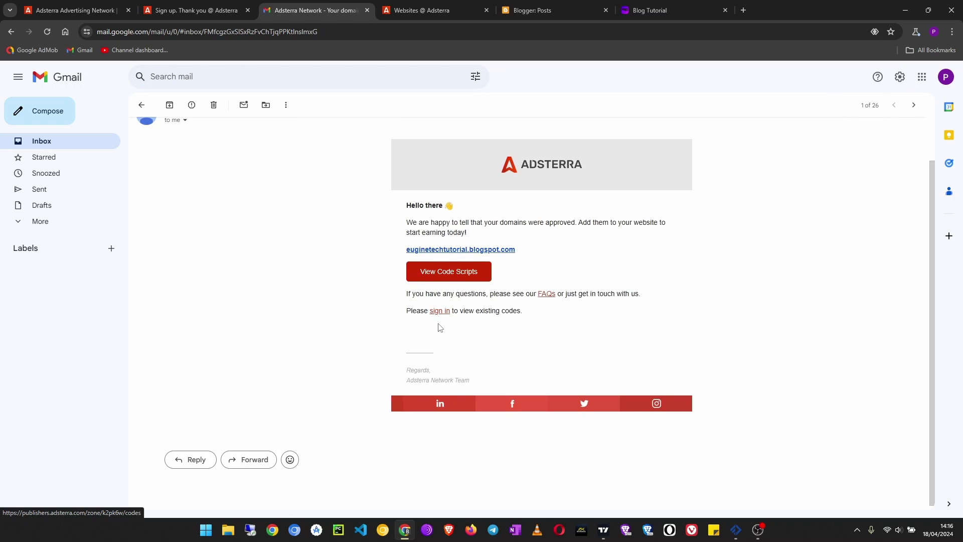
pyautogui.scroll(1, 560, 189)
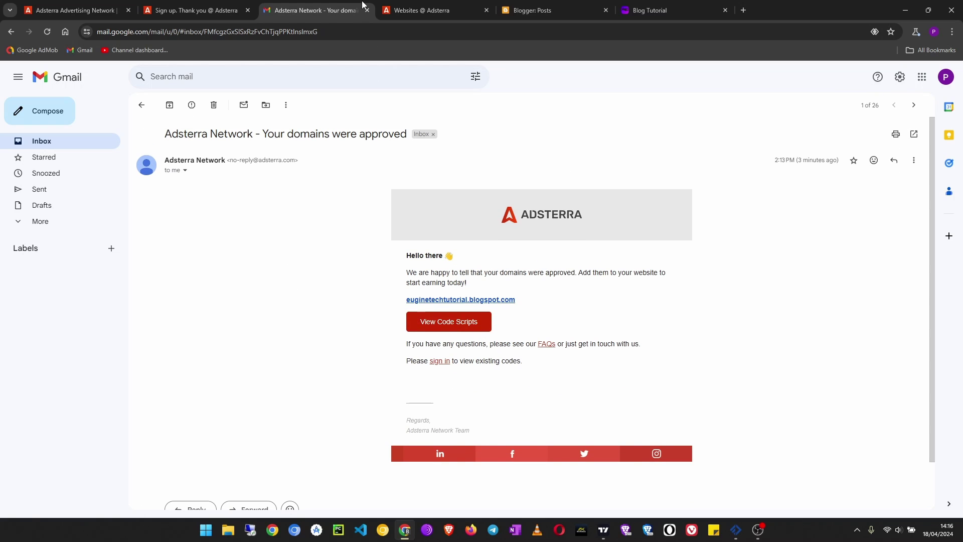
# Close the sign-up confirmation and Adsterra home tabs, then reload the Websites list
pyautogui.click(187, 11)
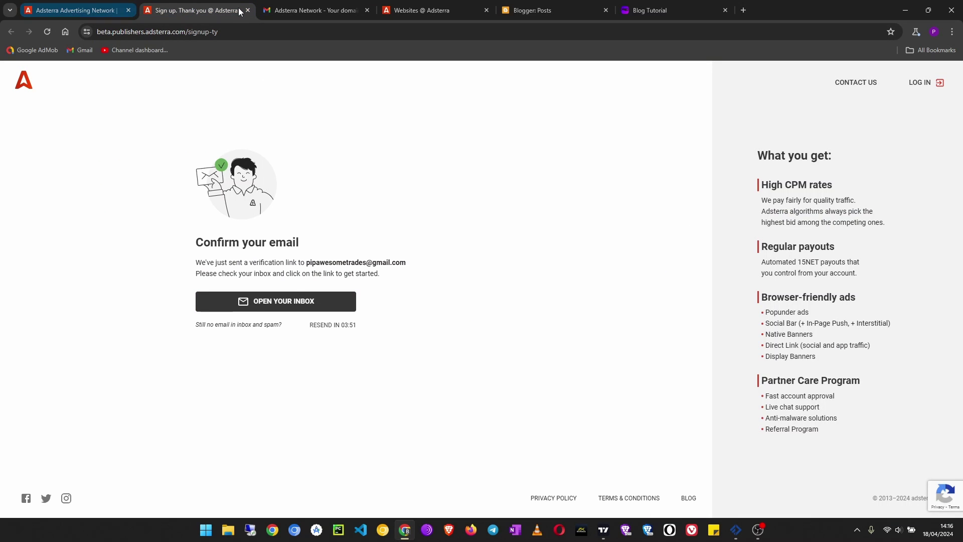
pyautogui.click(247, 10)
pyautogui.click(77, 11)
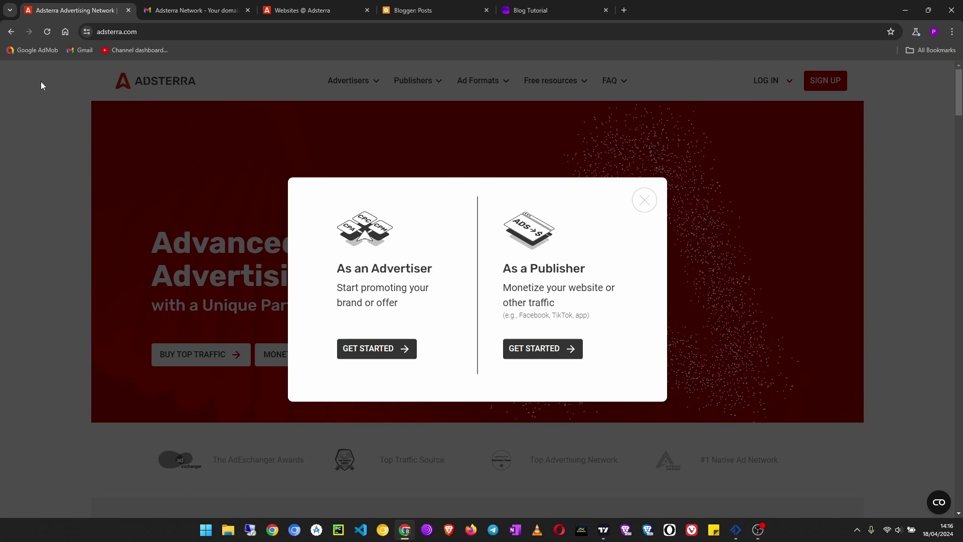
pyautogui.click(129, 10)
pyautogui.click(178, 11)
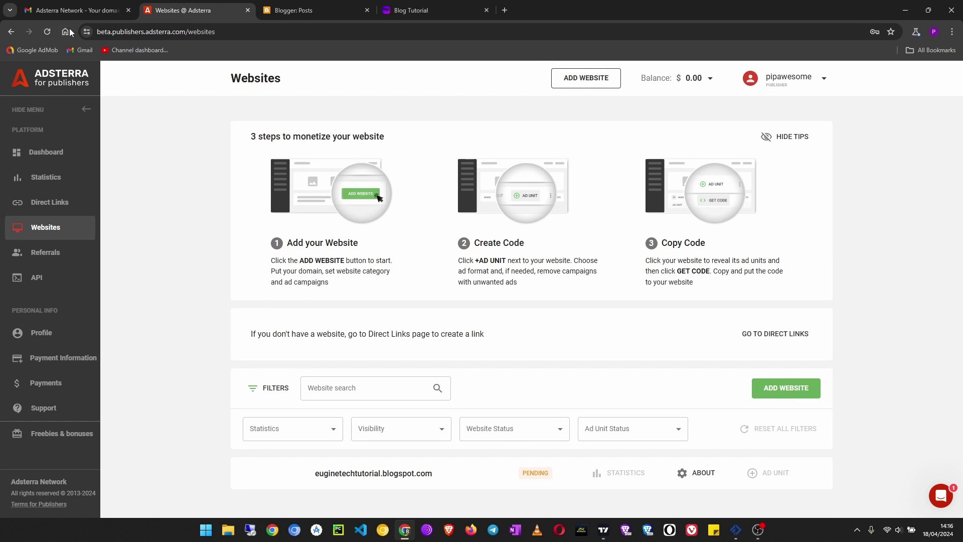
pyautogui.click(49, 31)
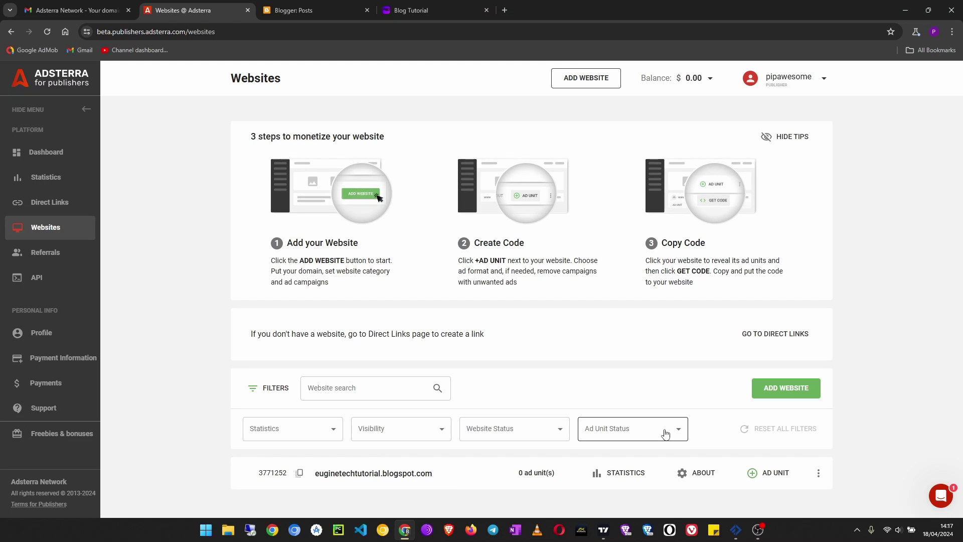
# Start a new ad code for euginetechtutorial.blogspot.com with Popunder as the ad unit
pyautogui.click(761, 476)
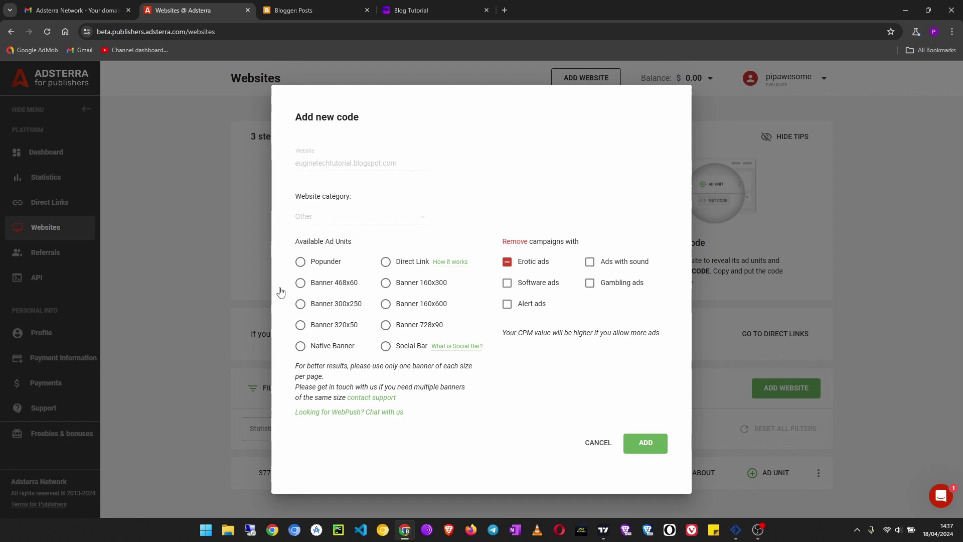
pyautogui.click(300, 263)
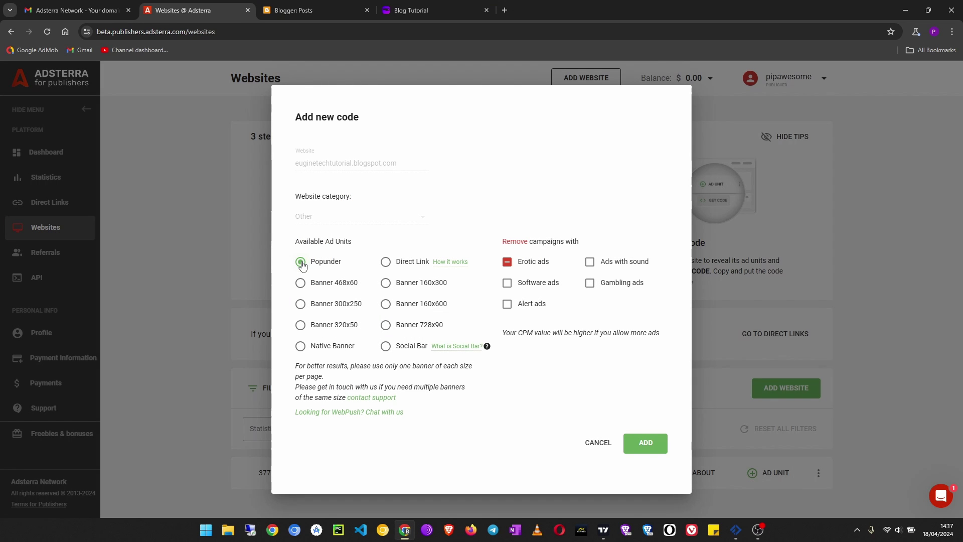
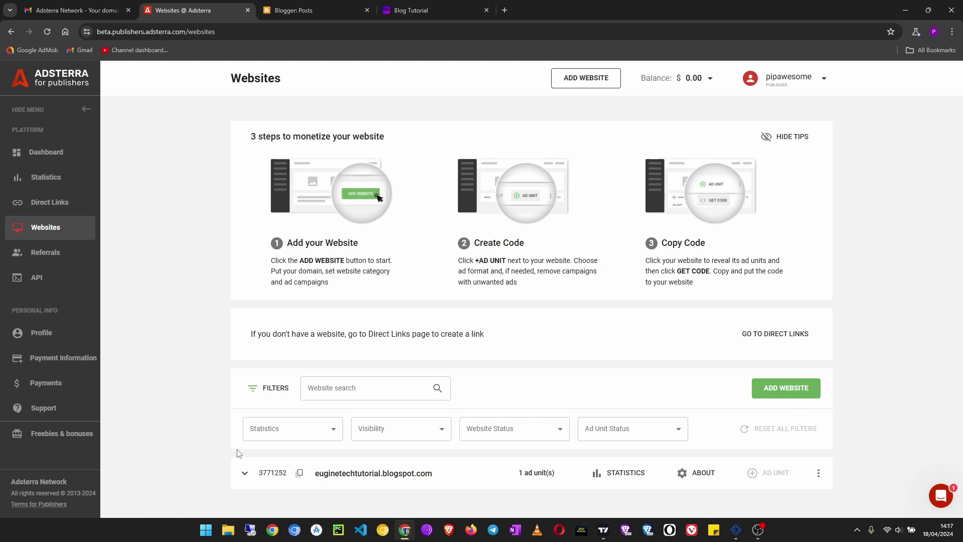
pyautogui.click(245, 473)
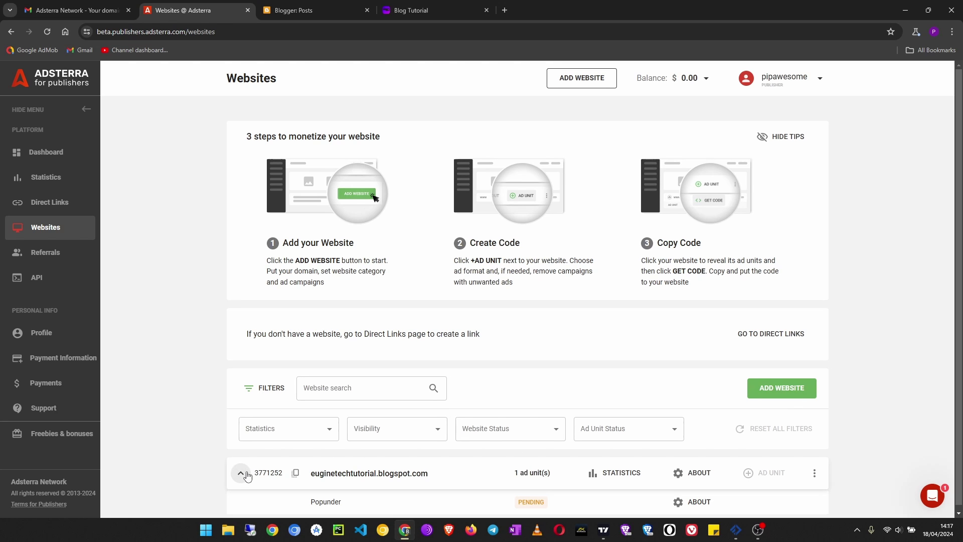
pyautogui.click(246, 474)
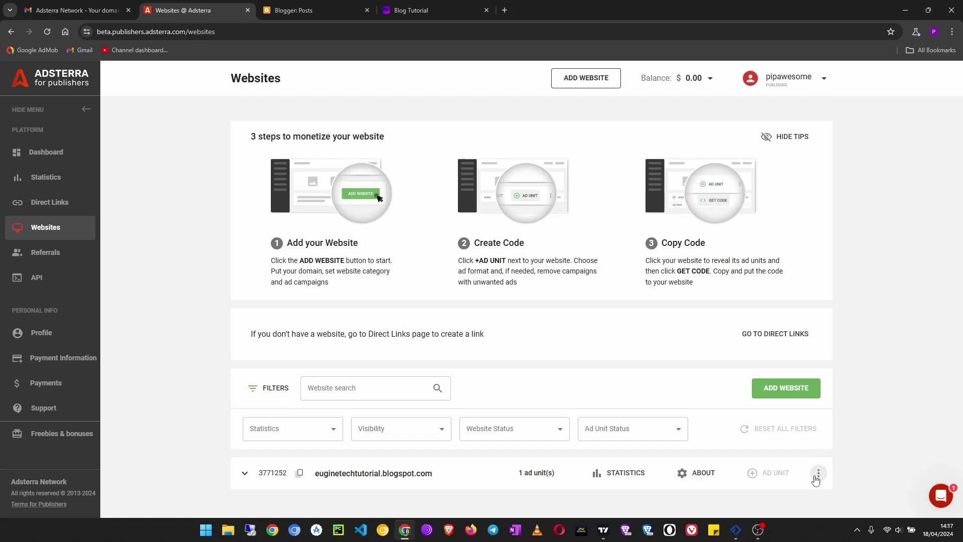
pyautogui.click(818, 475)
pyautogui.click(883, 434)
pyautogui.click(47, 31)
pyautogui.click(64, 10)
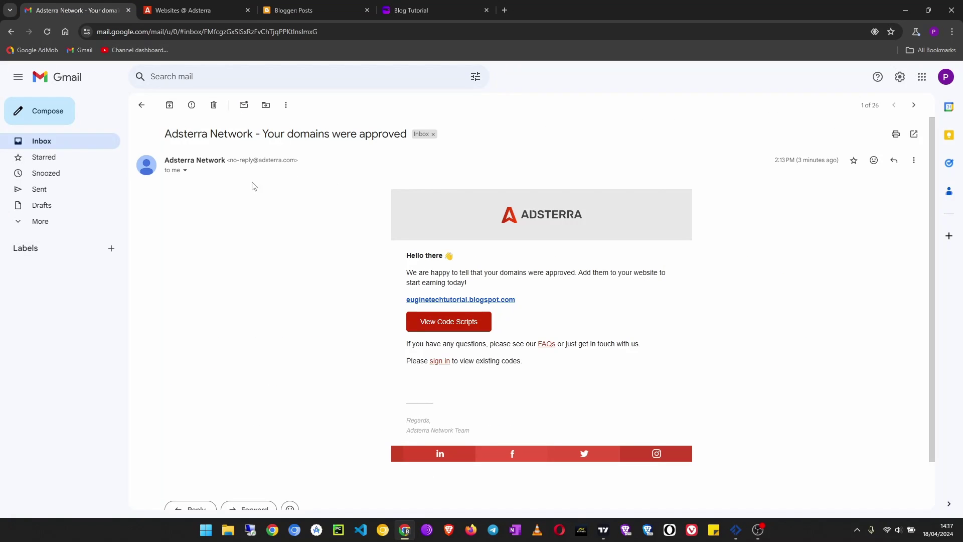
pyautogui.click(142, 105)
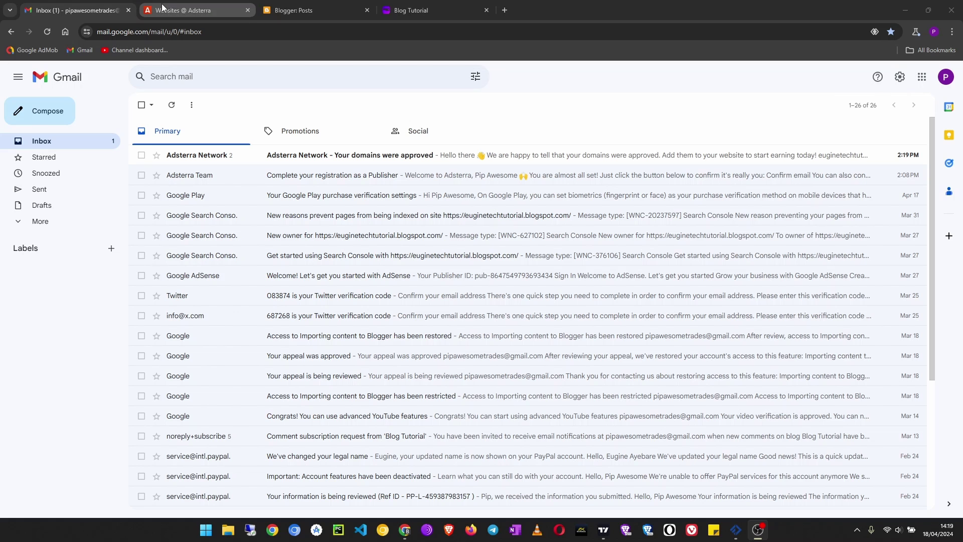
pyautogui.click(171, 9)
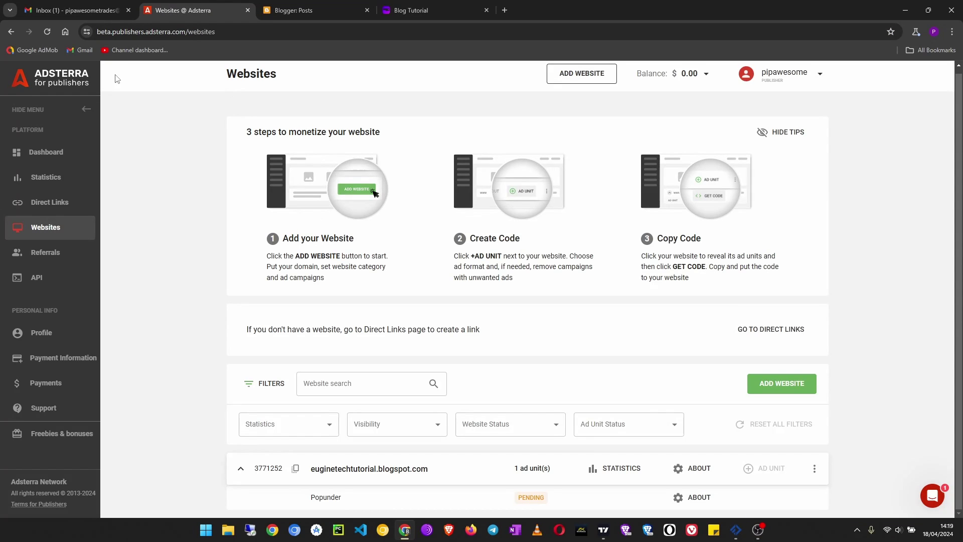
# Reload the Websites page and submit a new Banner 300x250 unit for euginetechtutorial.blogspot.com
pyautogui.click(46, 32)
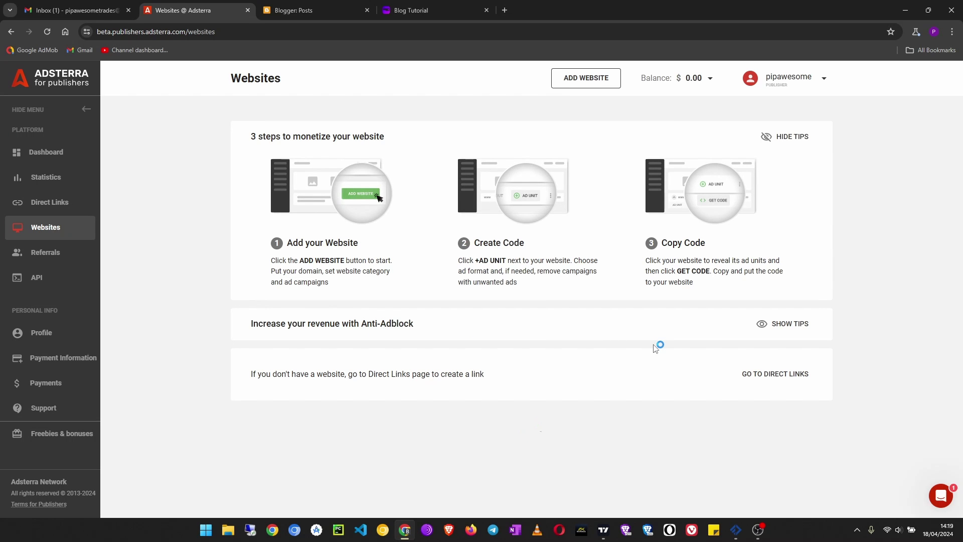
pyautogui.scroll(-1, 654, 349)
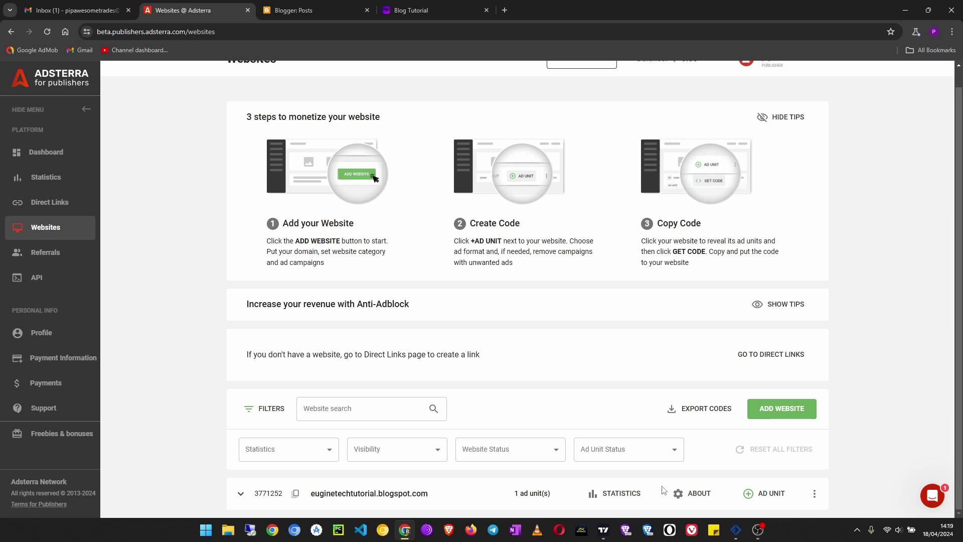
pyautogui.click(763, 493)
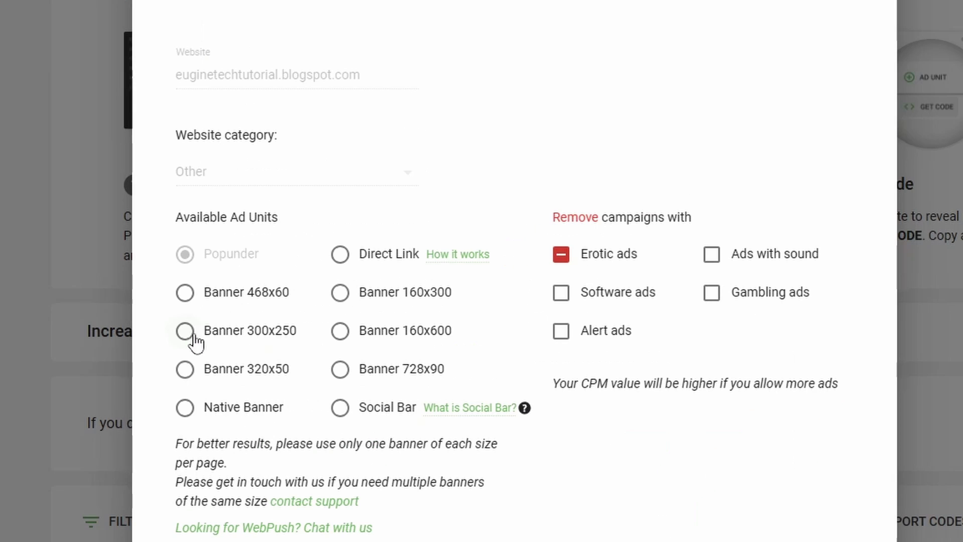
pyautogui.click(194, 335)
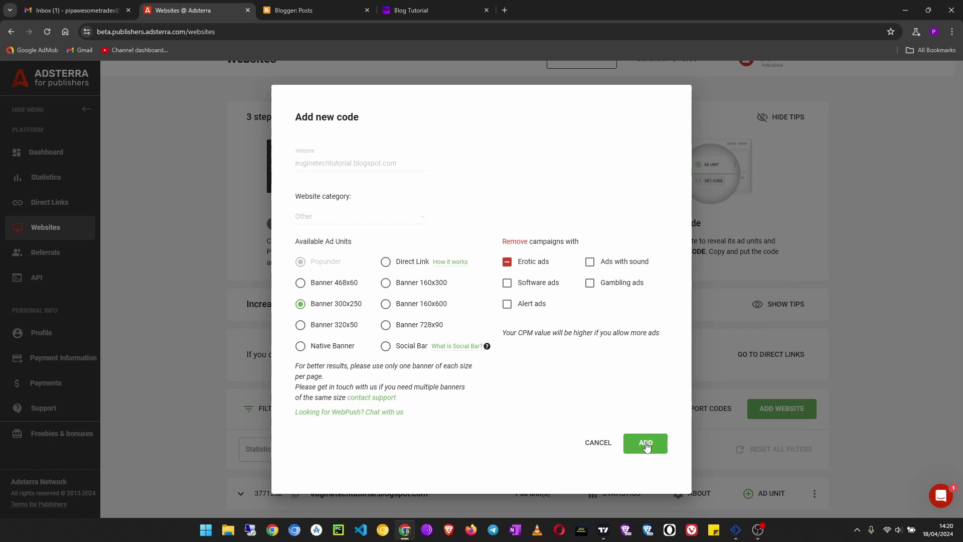
pyautogui.click(646, 444)
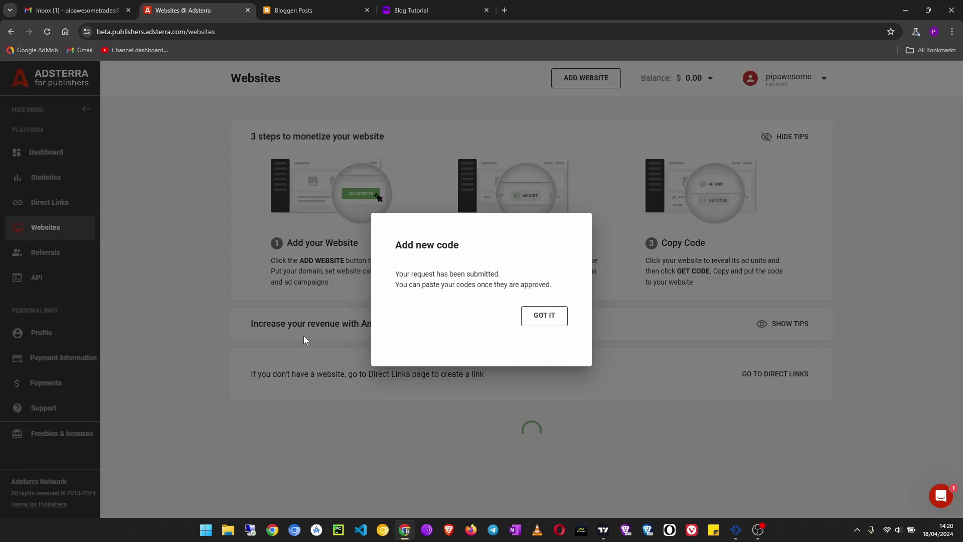
# Copy the blog's Popunder script code from its Adsterra ad units and return to Blogger
pyautogui.click(529, 321)
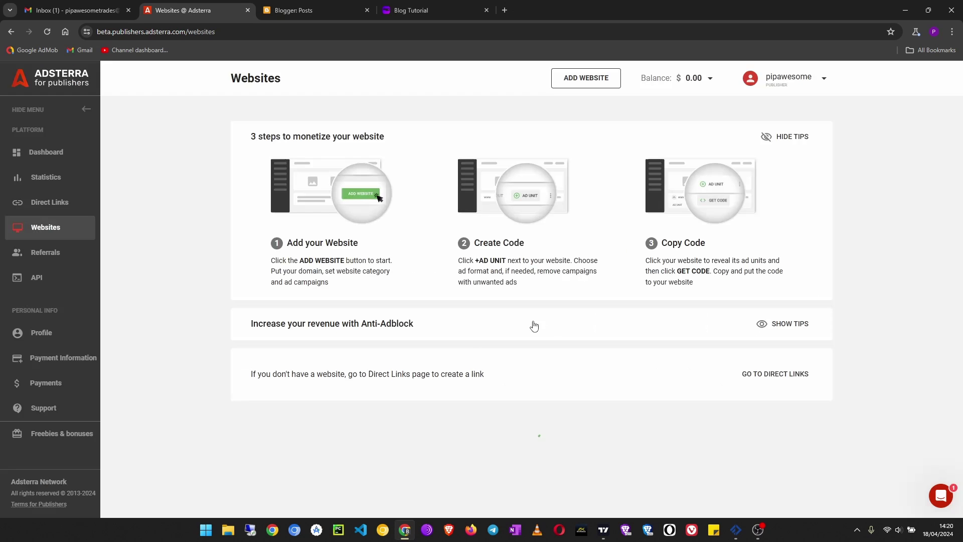
pyautogui.scroll(-1, 636, 386)
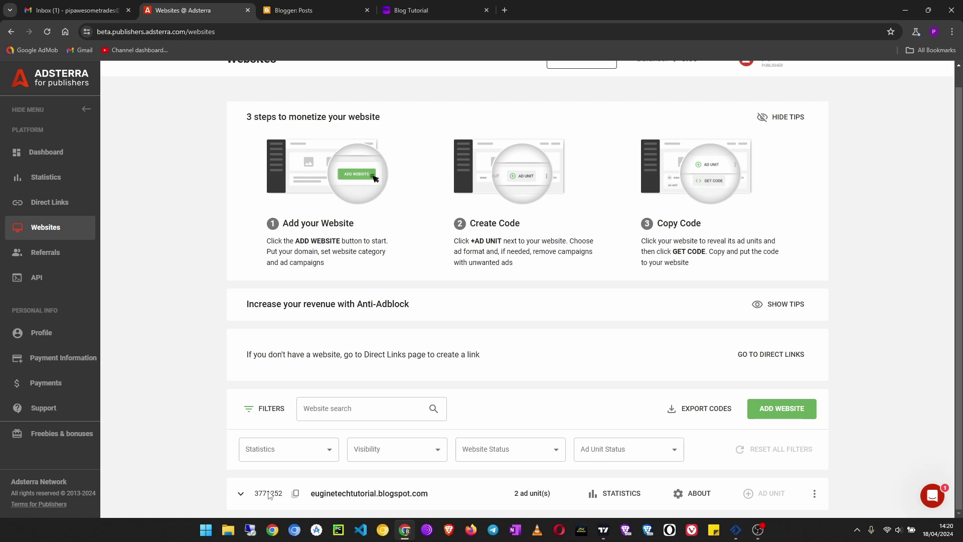
pyautogui.click(240, 493)
pyautogui.scroll(-1, 525, 467)
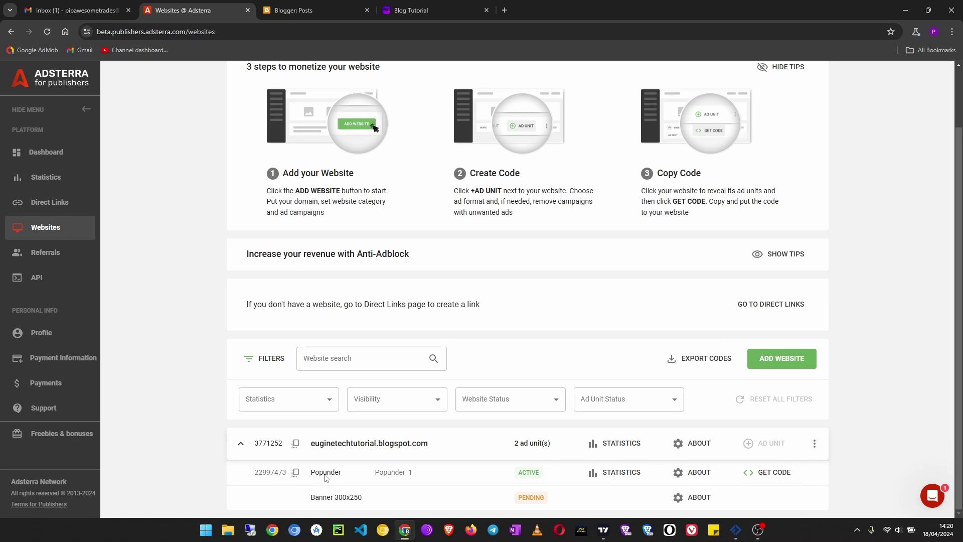
pyautogui.click(765, 476)
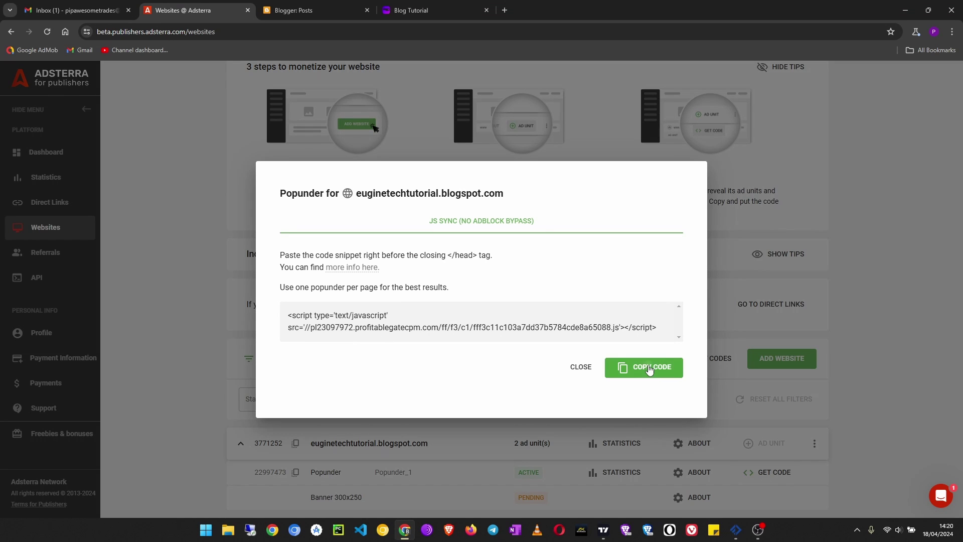
pyautogui.click(637, 376)
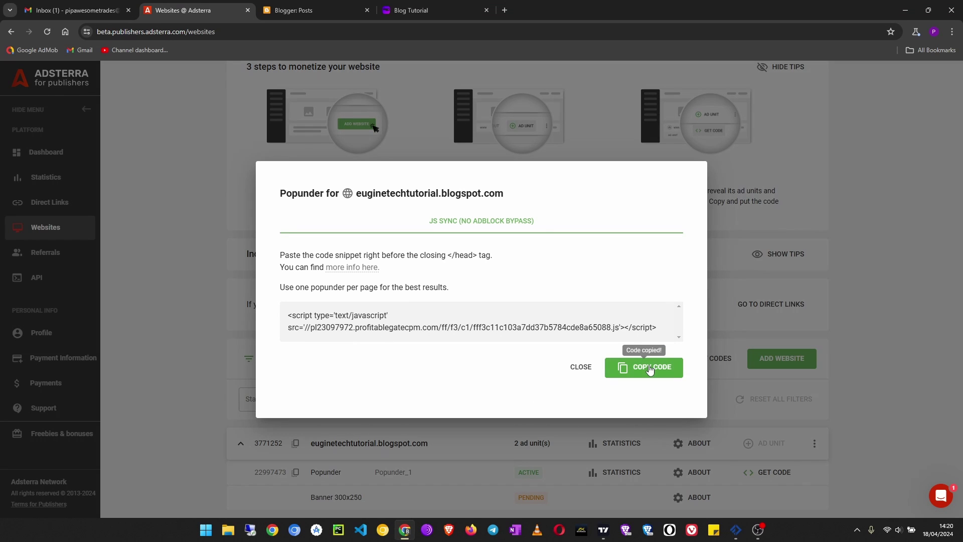
pyautogui.click(295, 10)
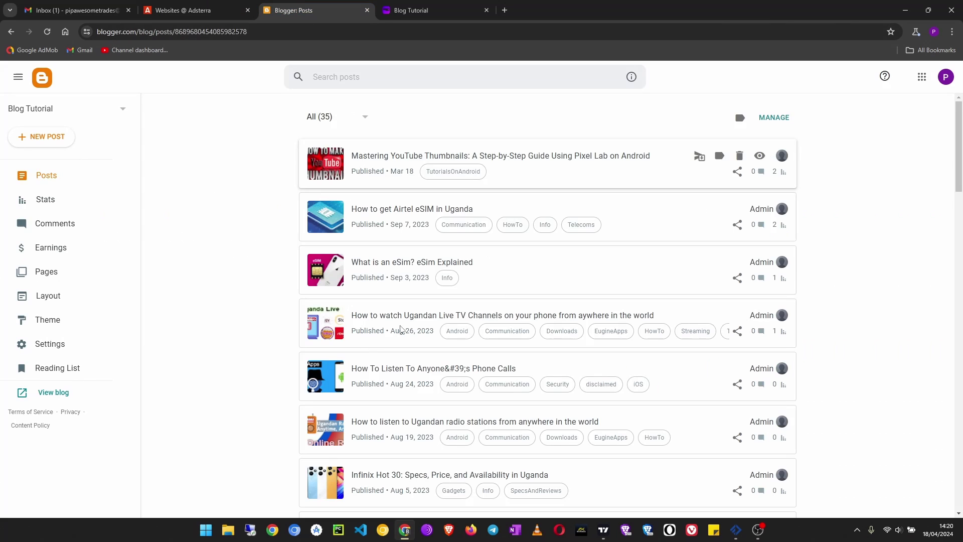
# Open the Sora Seo 2 theme in Edit HTML and start a text search in the code
pyautogui.click(58, 325)
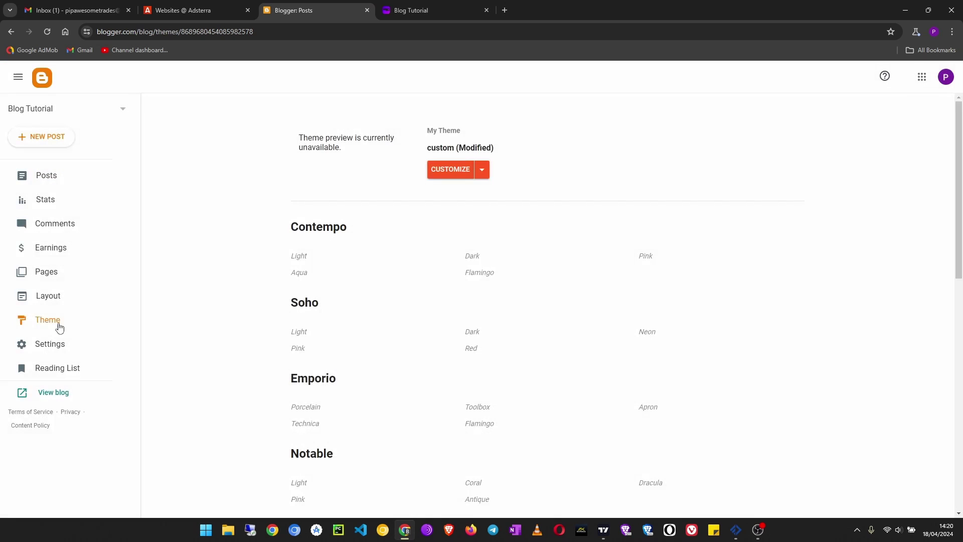
pyautogui.click(483, 172)
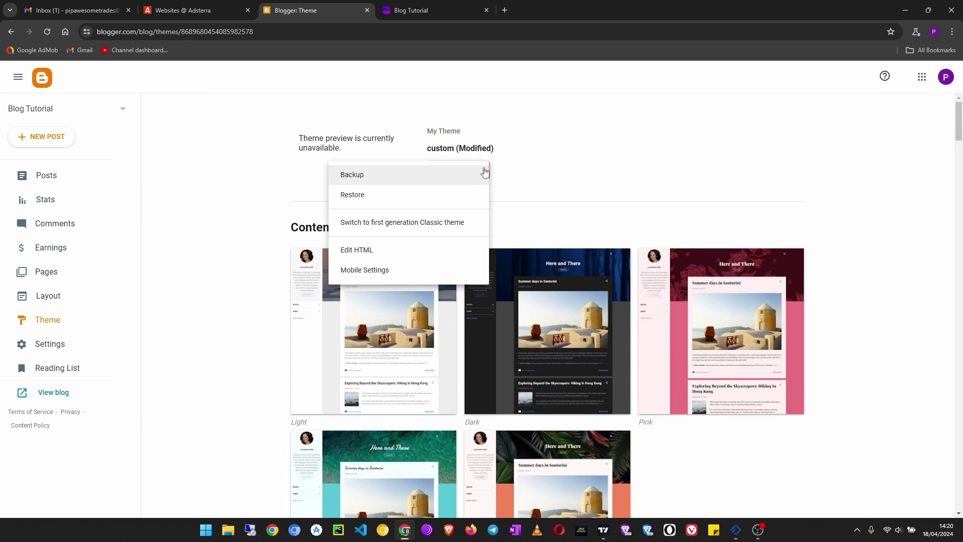
pyautogui.click(370, 256)
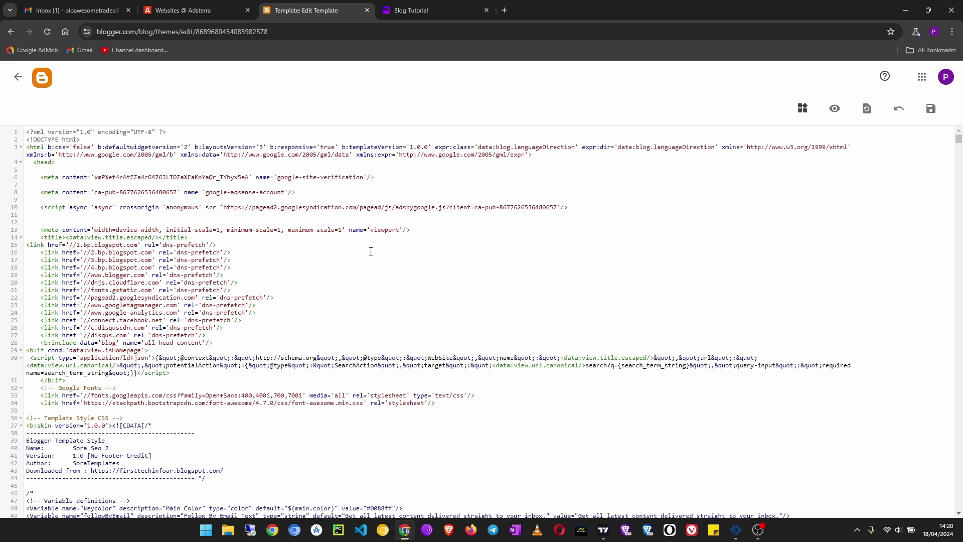
pyautogui.scroll(-5, 320, 412)
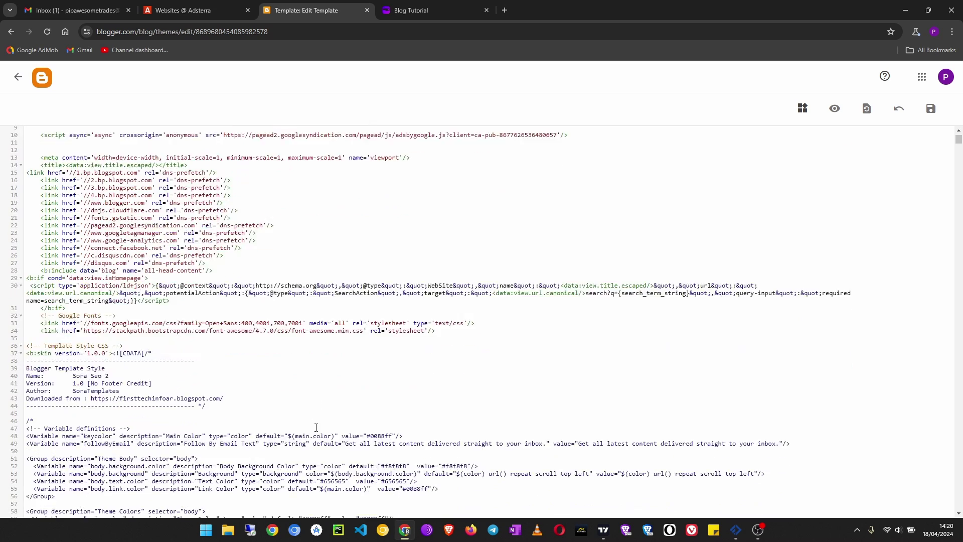
pyautogui.scroll(5, 311, 371)
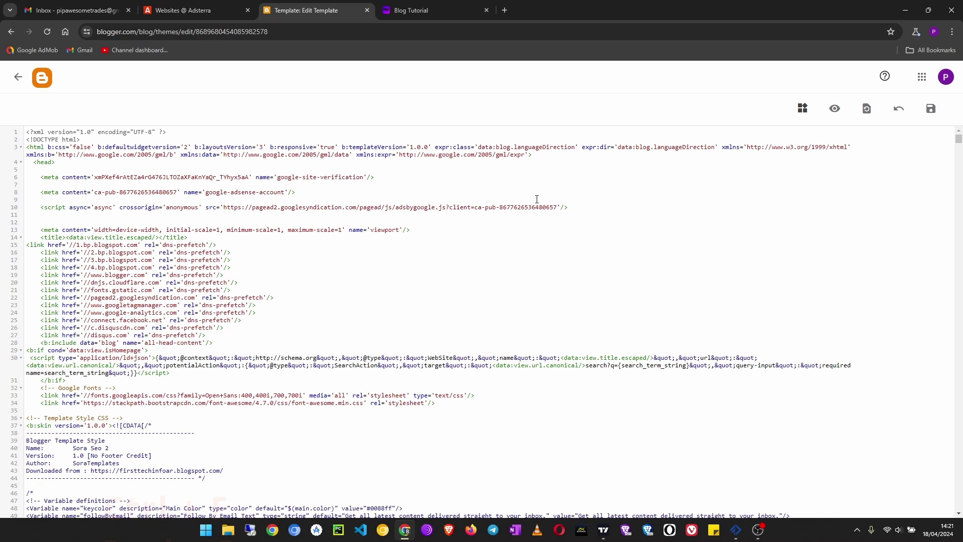
pyautogui.hotkey('ctrl', 'f')
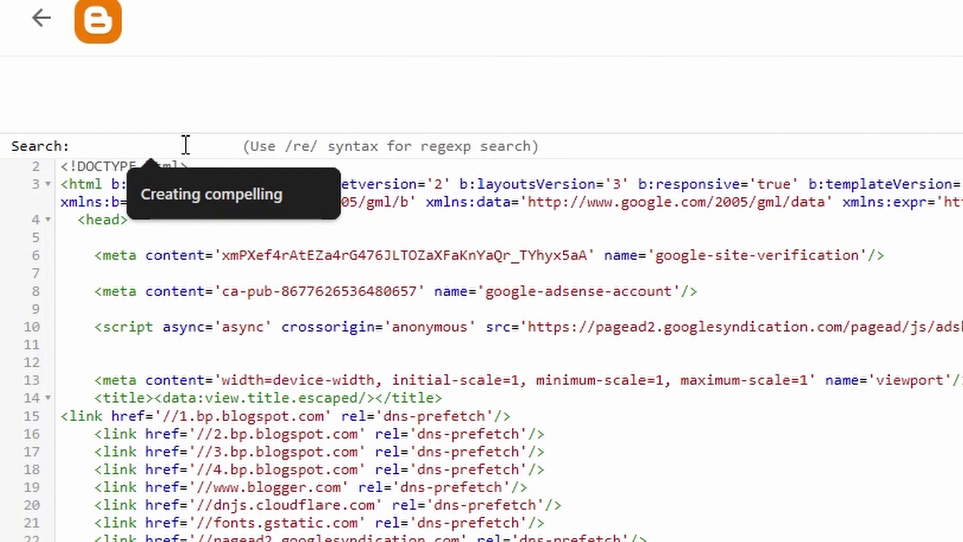
# Find <body, paste the Popunder script on line 4539 below it, and save the theme
pyautogui.write('<')
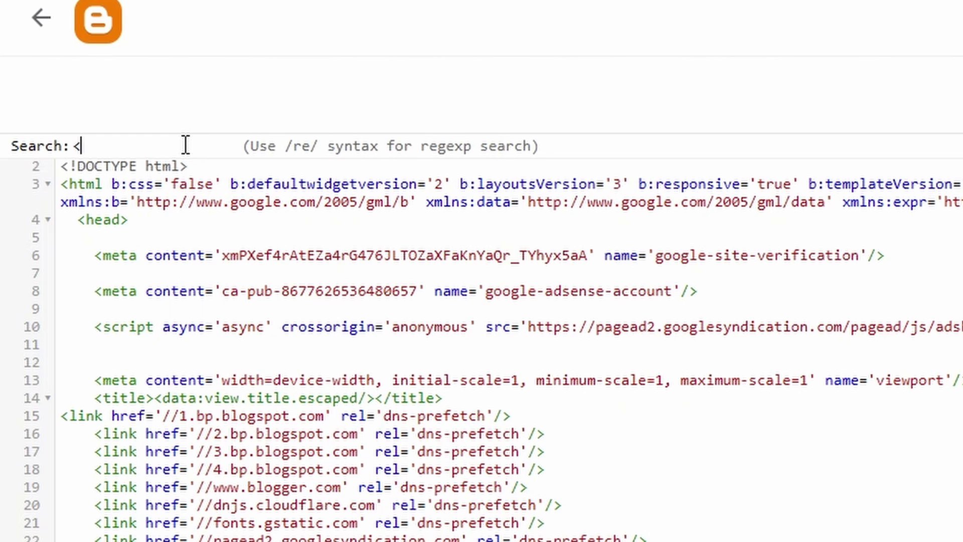
pyautogui.write('body')
pyautogui.press('Return')
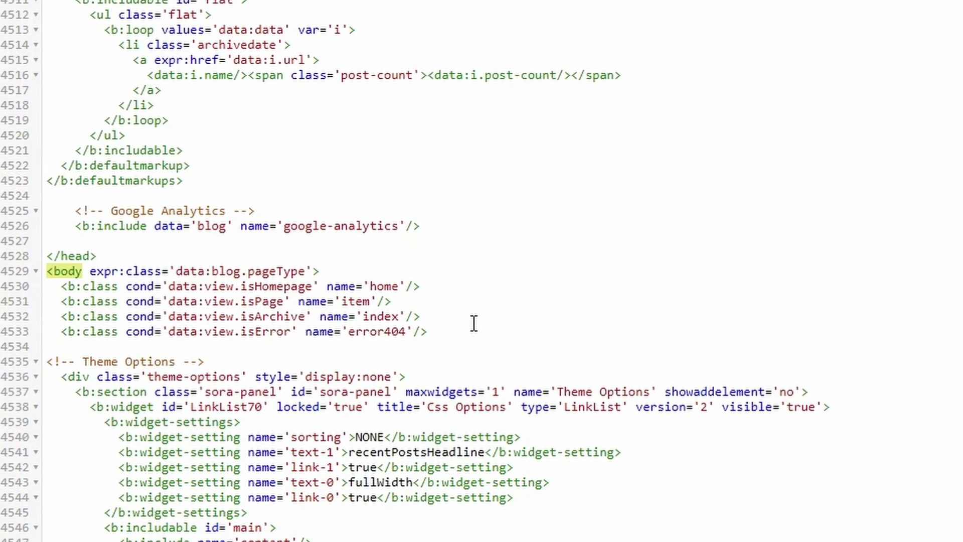
pyautogui.scroll(-5, 314, 398)
pyautogui.scroll(-3, 314, 399)
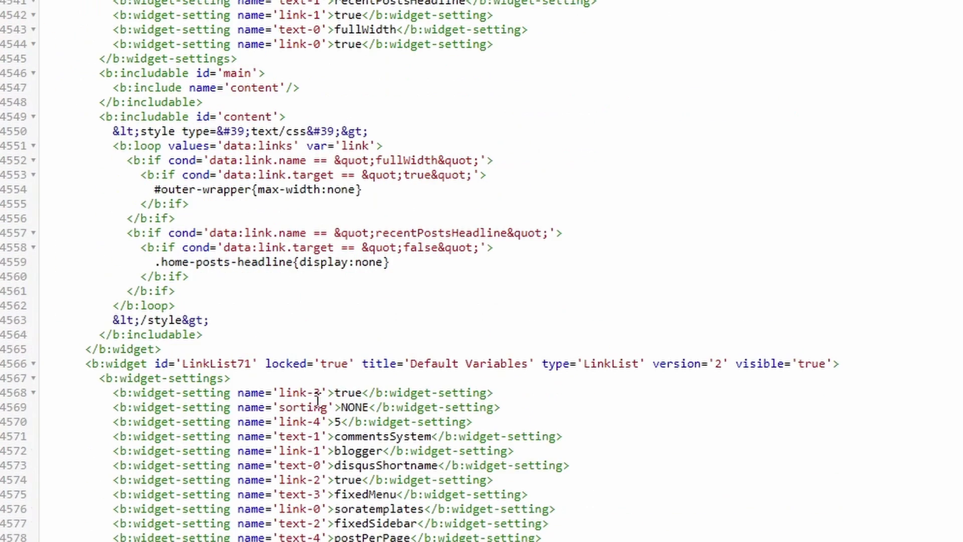
pyautogui.scroll(8, 481, 226)
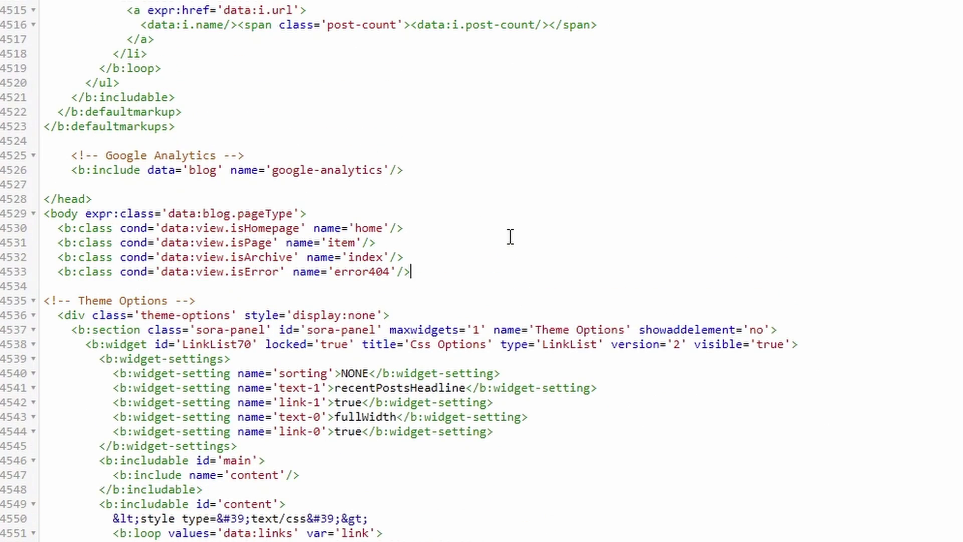
pyautogui.press('Return')
pyautogui.press('Return')
pyautogui.press('Return')
pyautogui.press('Return')
pyautogui.press('Return')
pyautogui.press('Return')
pyautogui.press('Return')
pyautogui.press('Return')
pyautogui.press('Return')
pyautogui.press('Return')
pyautogui.press('Return')
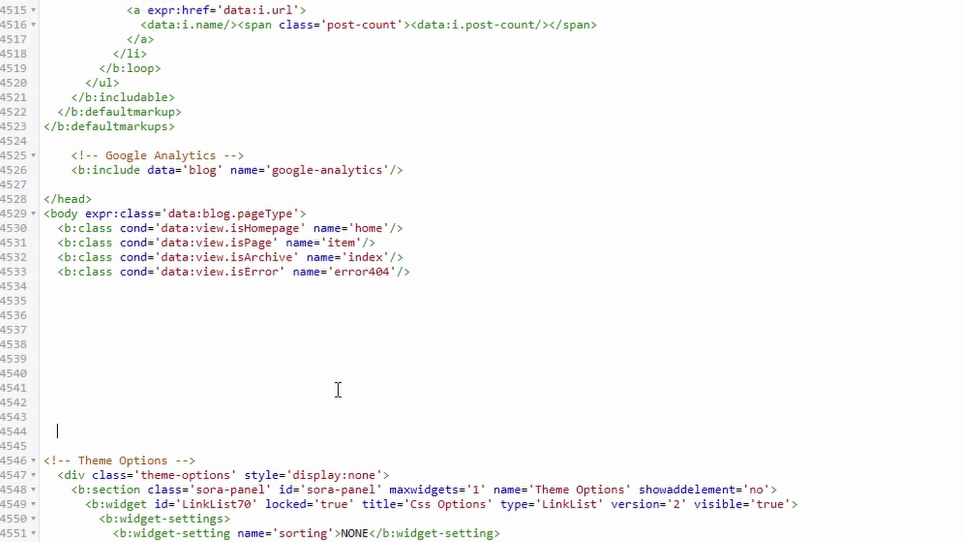
pyautogui.click(119, 357)
pyautogui.hotkey('ctrl', 'v')
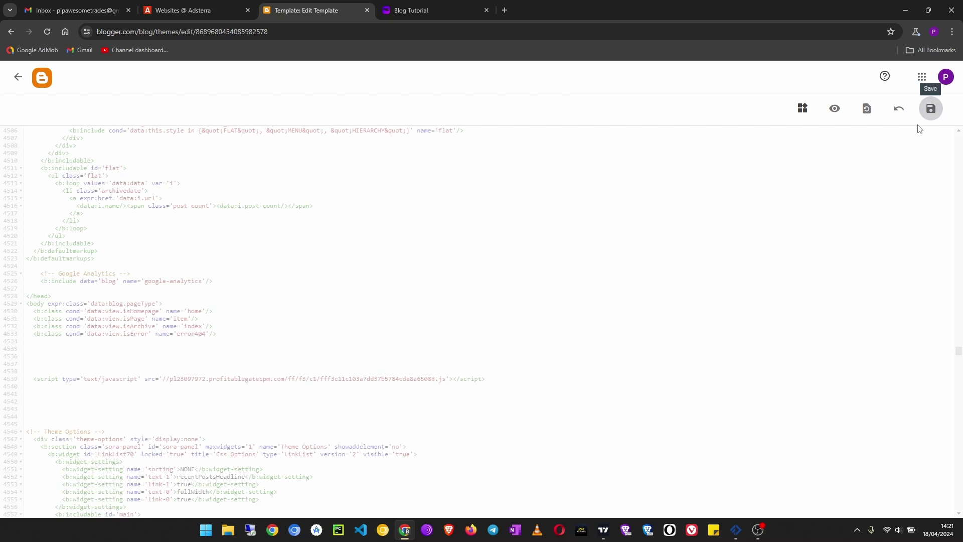
pyautogui.click(930, 108)
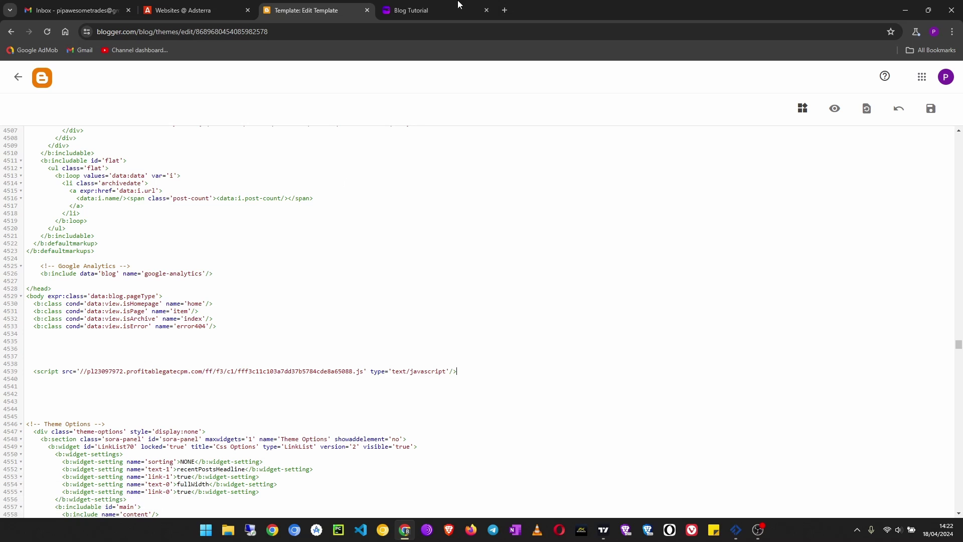
# Reload the live blog and open the Mastering YouTube Thumbnails post to trigger popunder ads
pyautogui.click(411, 10)
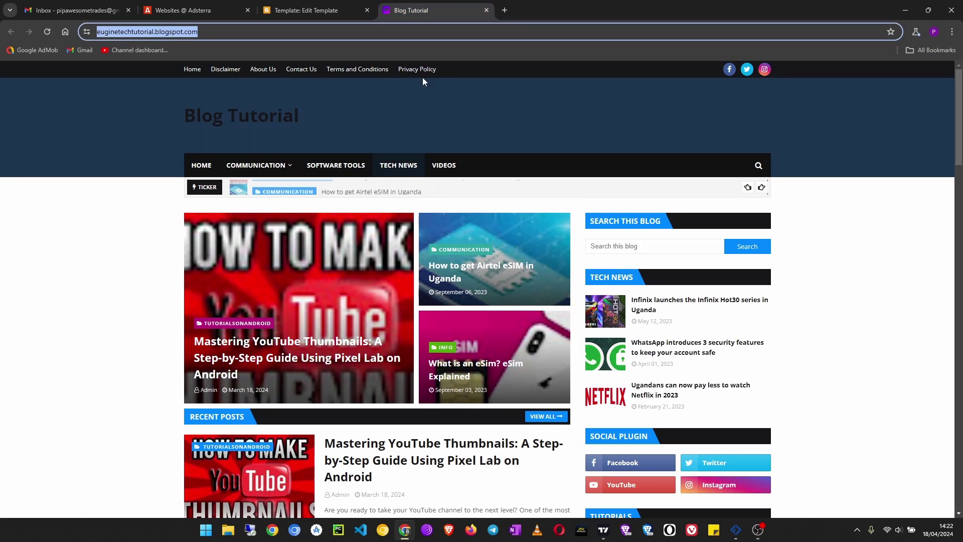
pyautogui.click(86, 100)
pyautogui.click(48, 32)
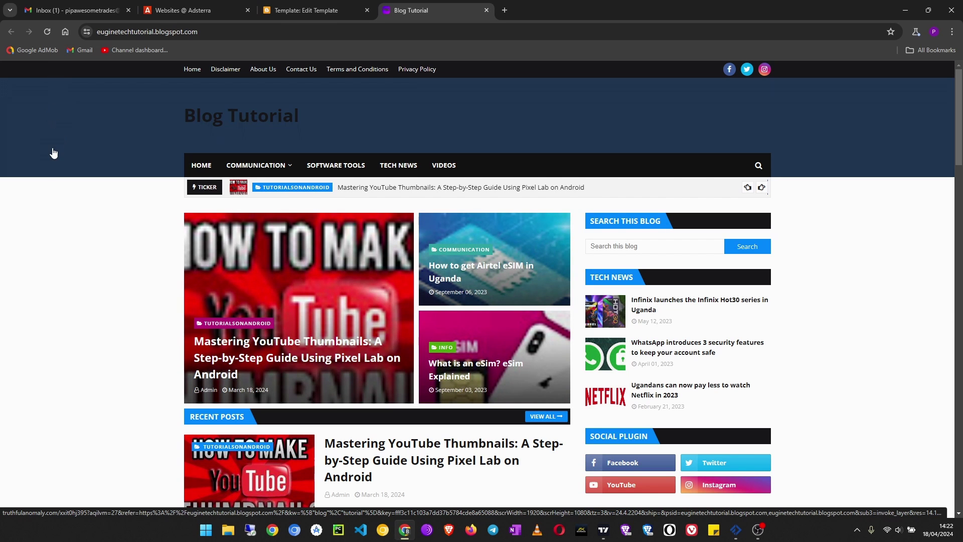
pyautogui.scroll(-5, 58, 282)
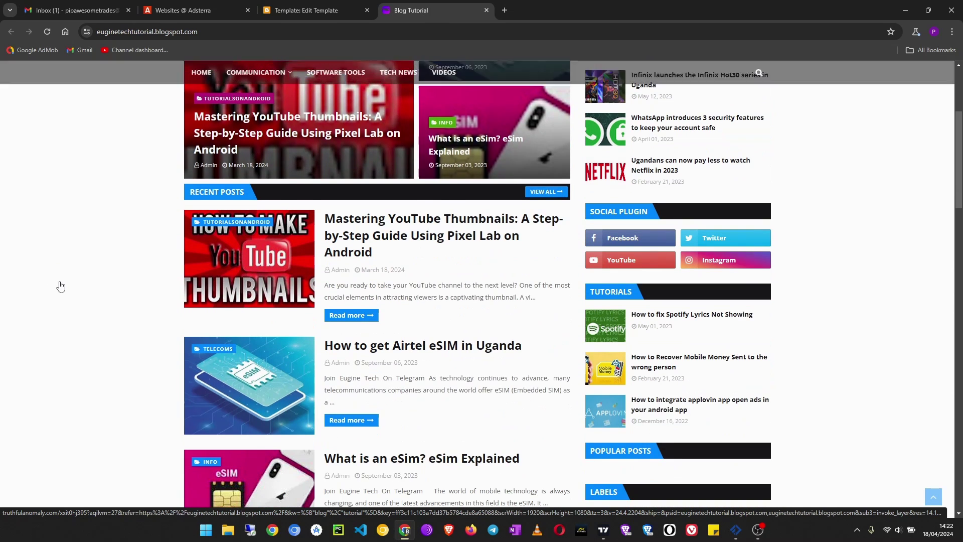
pyautogui.click(412, 237)
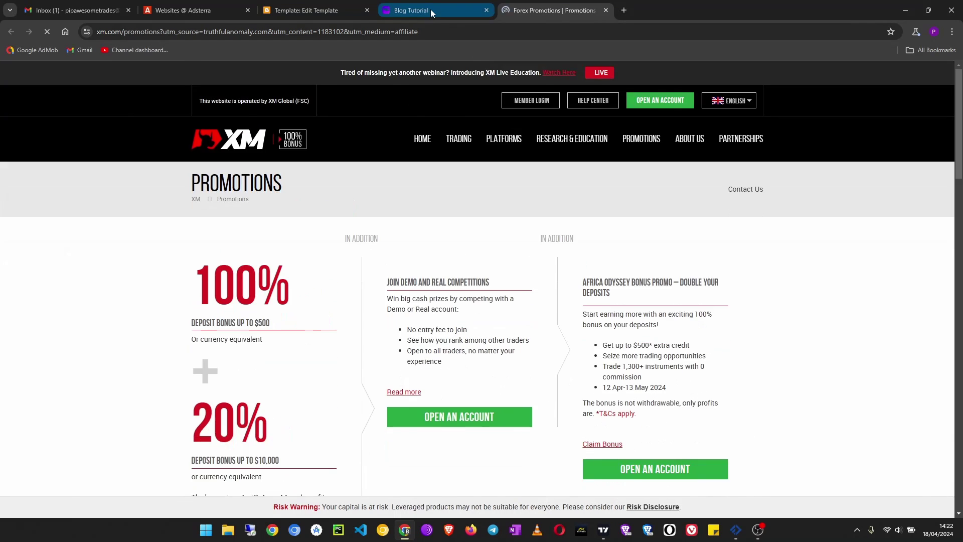
pyautogui.click(430, 10)
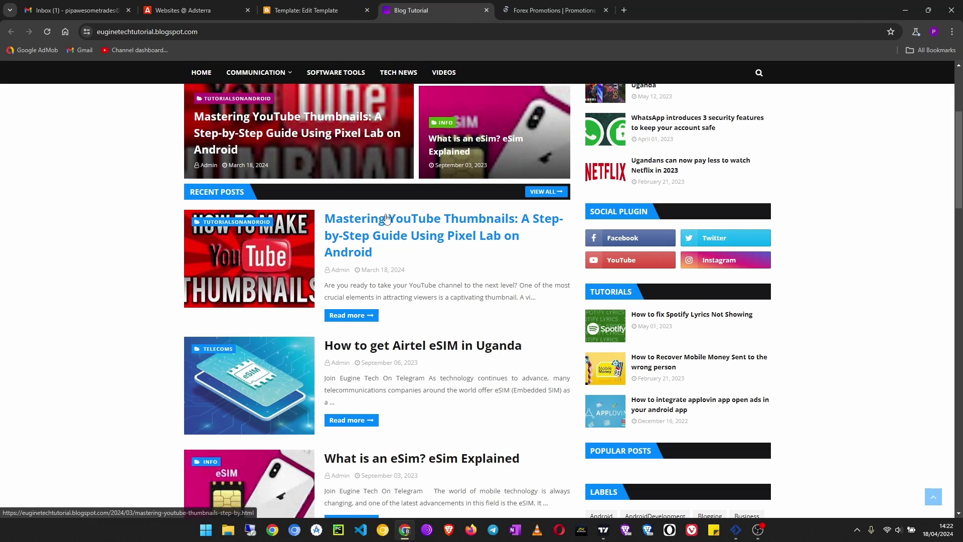
pyautogui.click(410, 229)
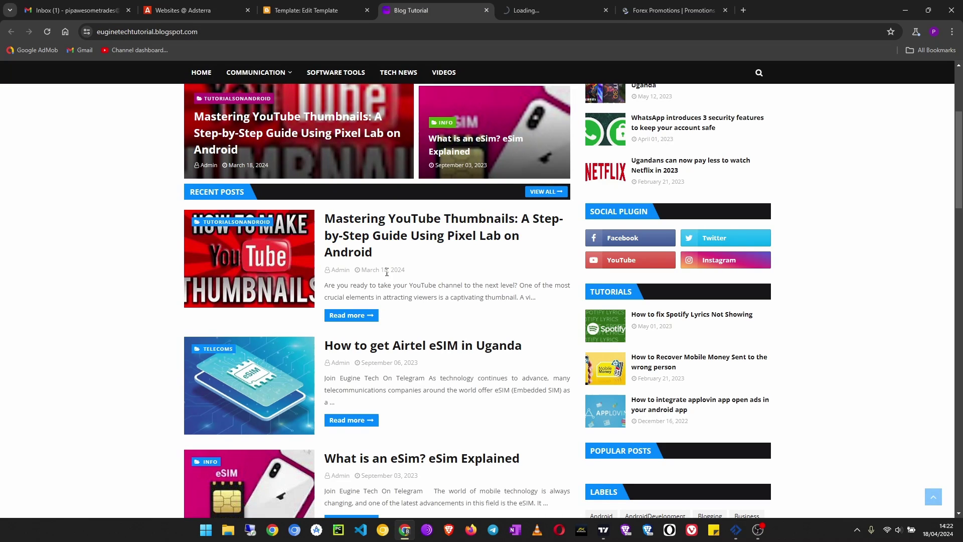
pyautogui.click(389, 228)
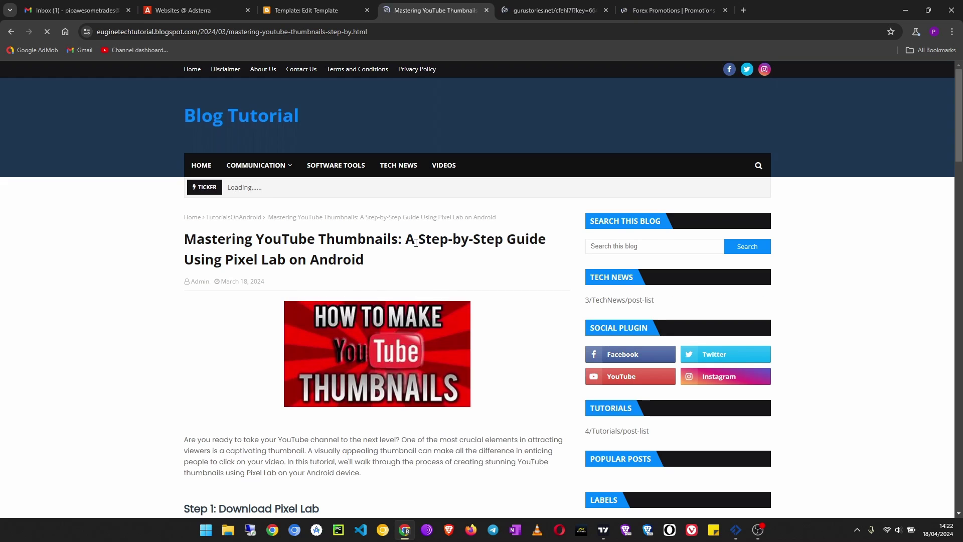
pyautogui.scroll(-7, 416, 252)
pyautogui.scroll(-2, 416, 252)
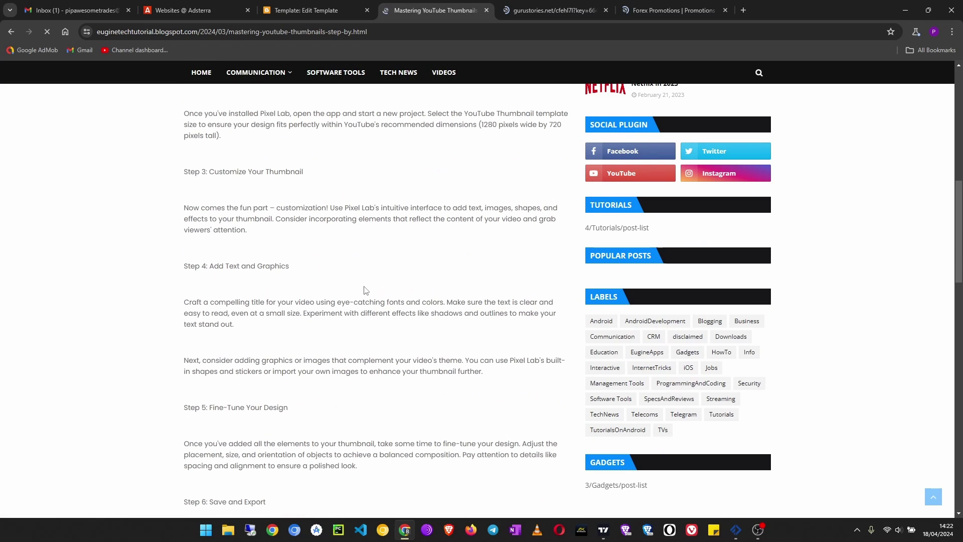
pyautogui.click(451, 220)
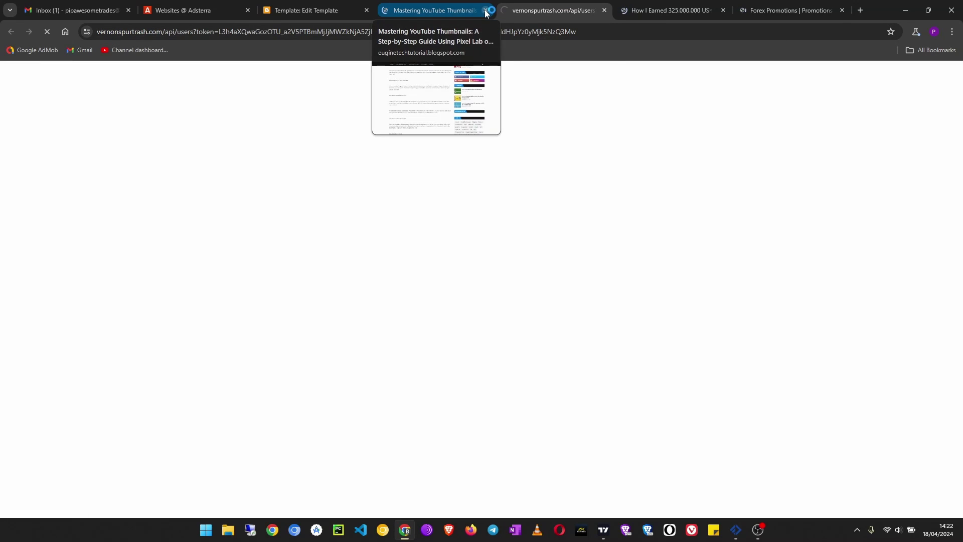
# Close the gurustories, XM promotions and remaining popunder ad tabs
pyautogui.click(688, 11)
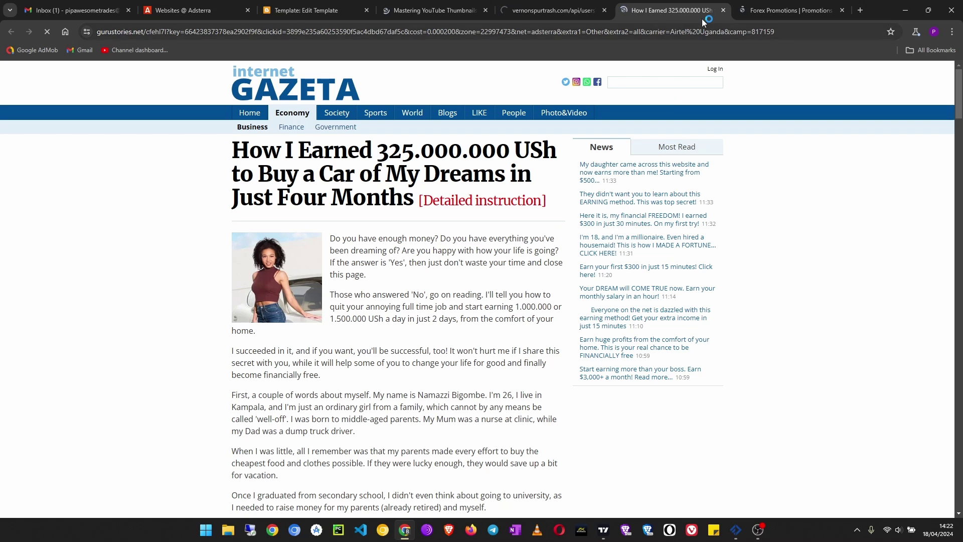
pyautogui.click(723, 10)
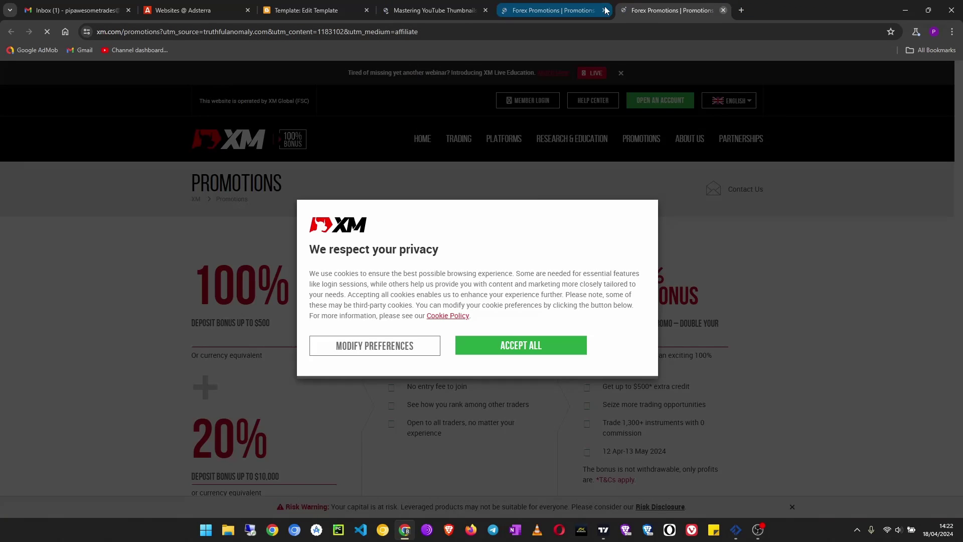
pyautogui.click(605, 10)
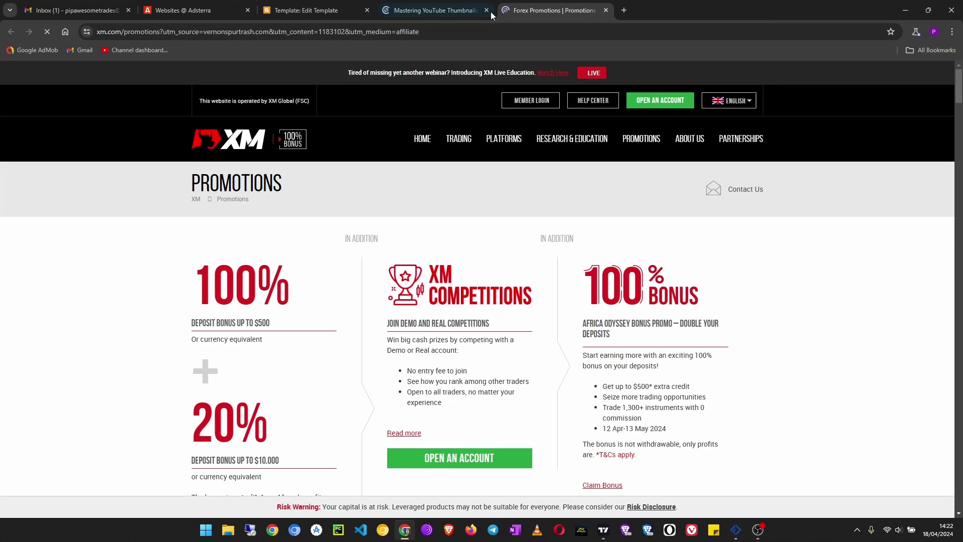
pyautogui.hotkey('ctrl', 'w')
# Comment out the popunder script line with <!-- and save the template
pyautogui.click(485, 11)
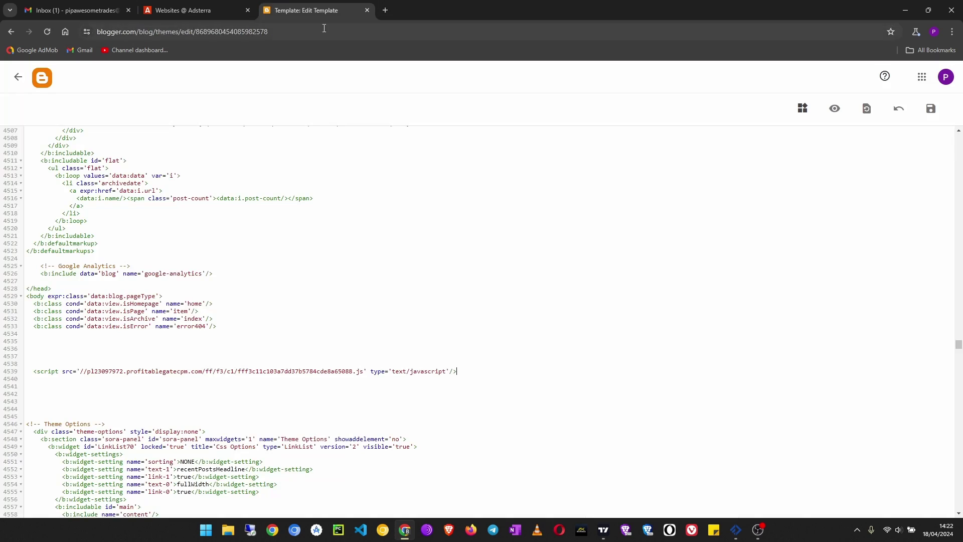
pyautogui.moveTo(246, 366); pyautogui.dragTo(327, 372)
pyautogui.click(463, 372)
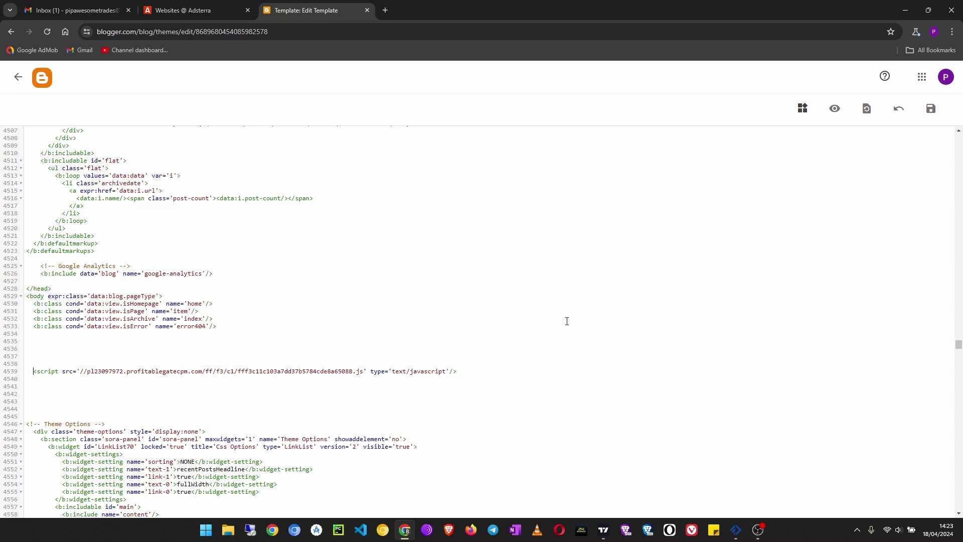
pyautogui.write('<')
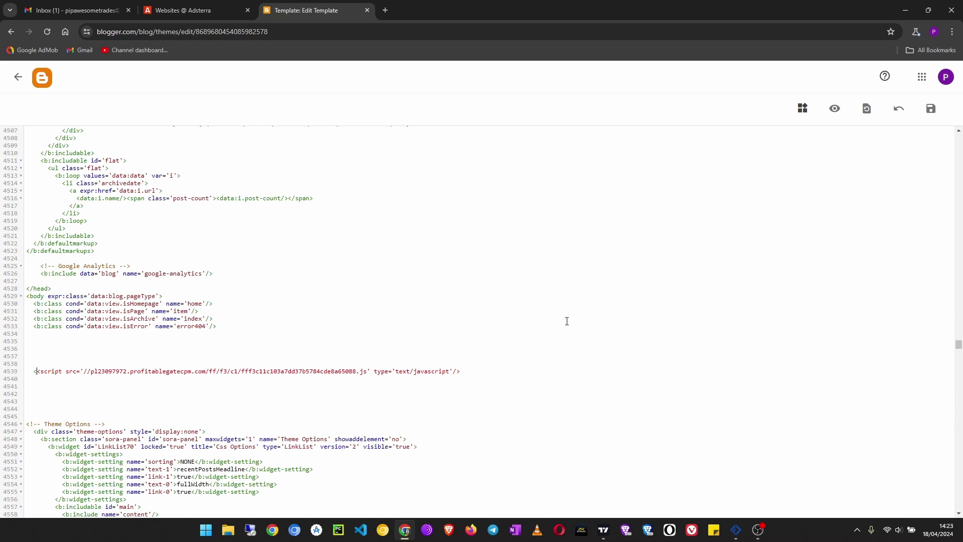
pyautogui.write('-')
pyautogui.press('BackSpace')
pyautogui.write('!--')
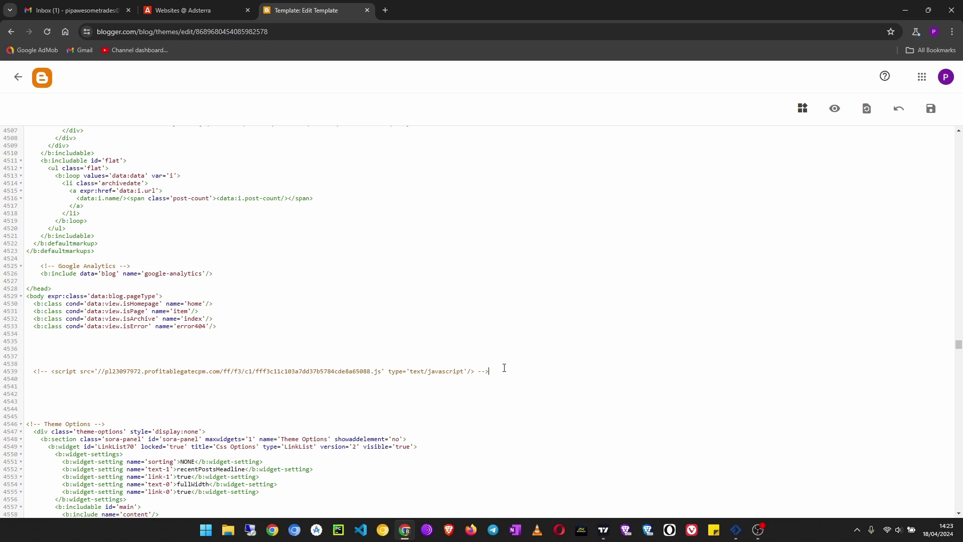
pyautogui.click(931, 108)
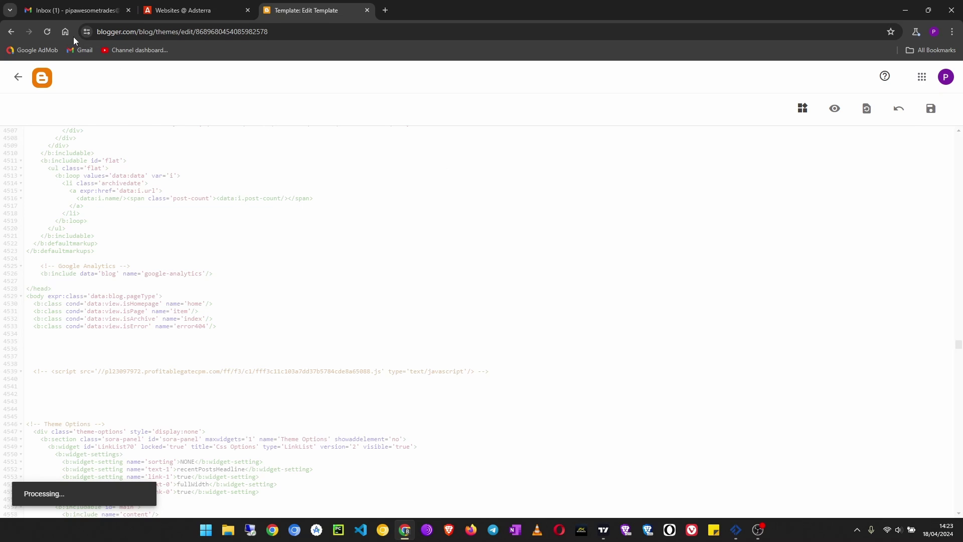
# Read the Adsterra domain-approval email in Gmail, then go back to Adsterra
pyautogui.click(70, 10)
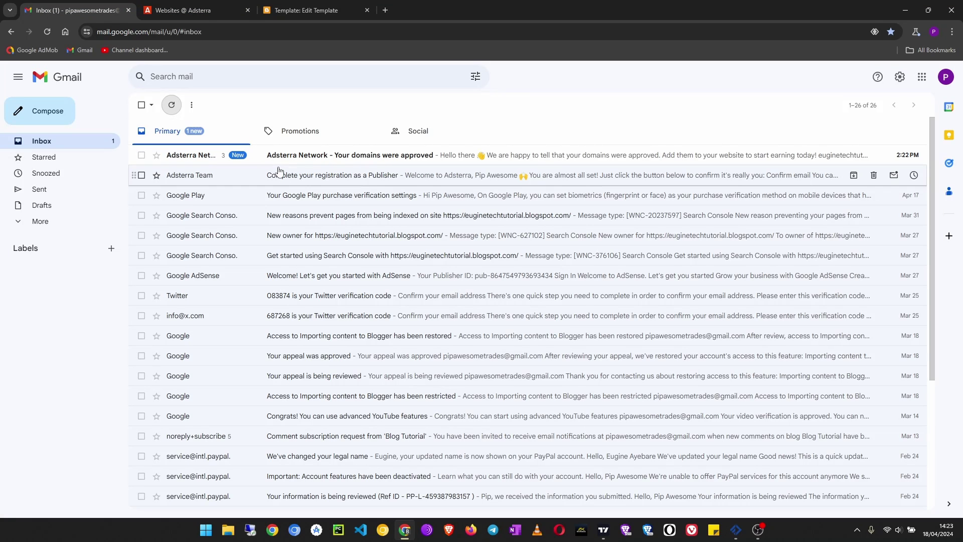
pyautogui.click(352, 160)
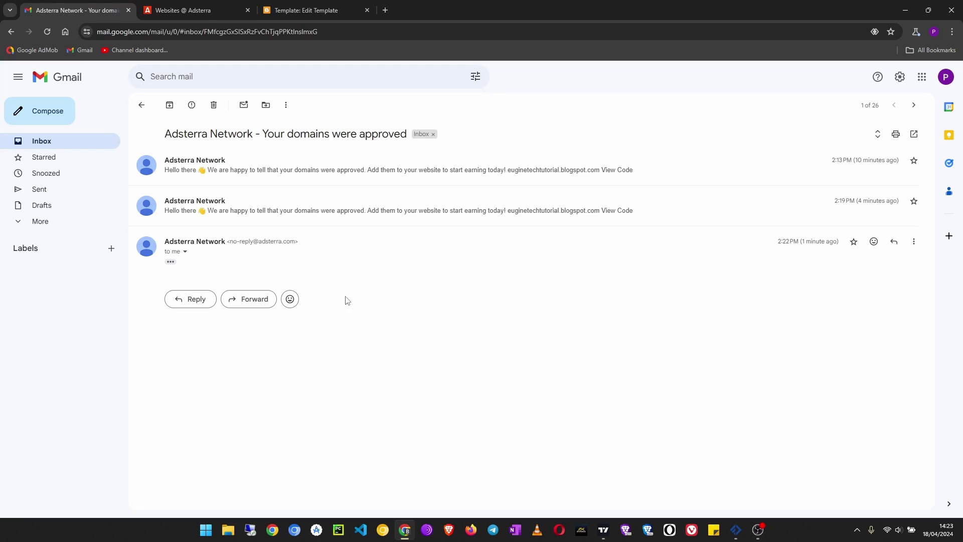
pyautogui.click(167, 13)
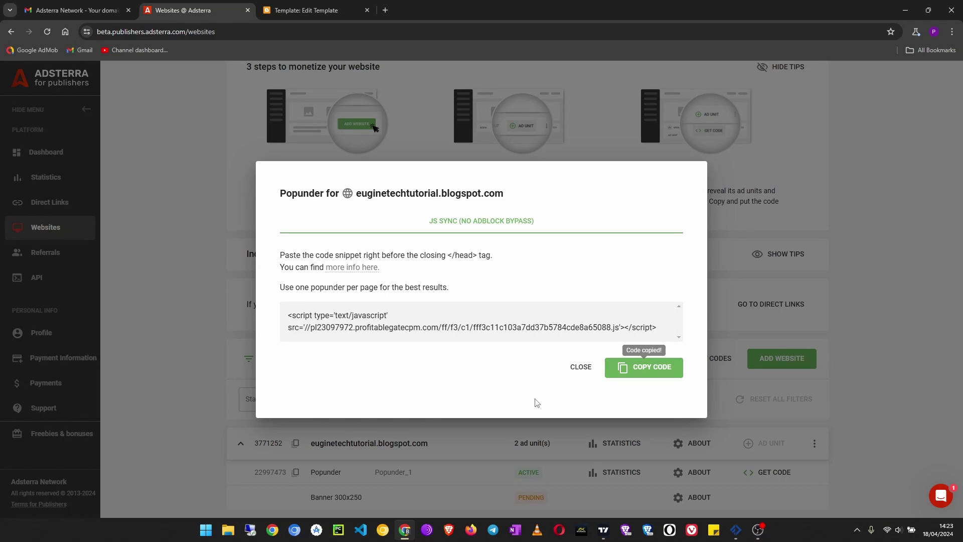
# Reload the Websites page and add a Social Bar ad unit to the blog
pyautogui.click(581, 366)
pyautogui.scroll(2, 76, 113)
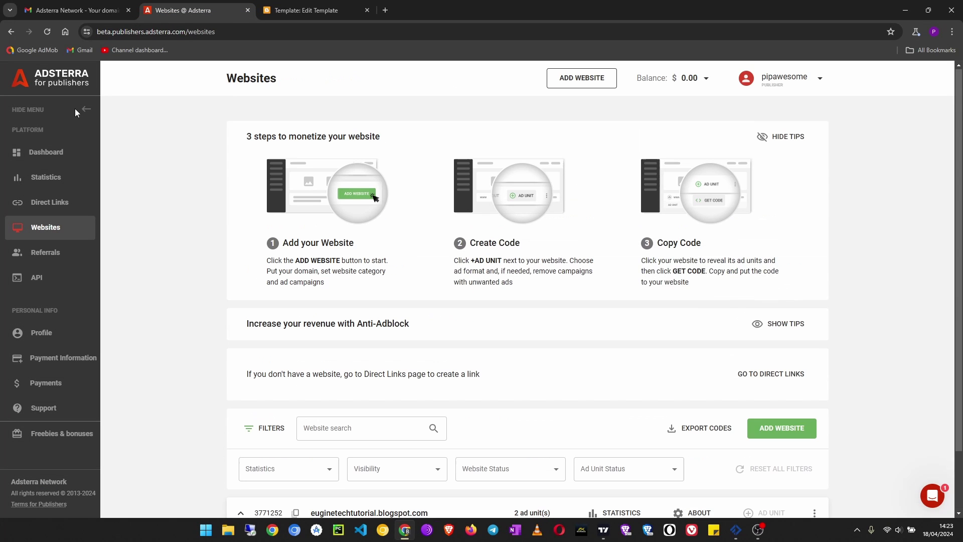
pyautogui.click(47, 31)
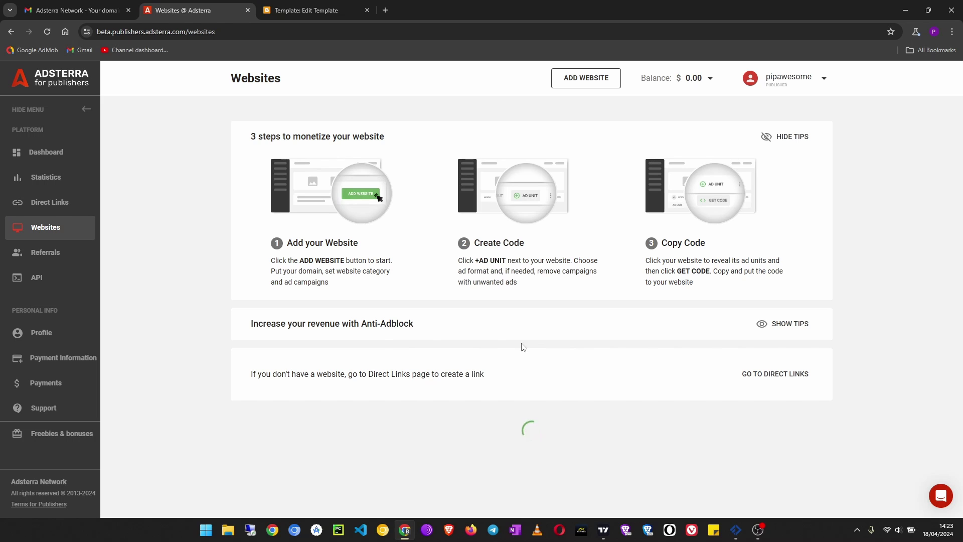
pyautogui.scroll(-1, 577, 362)
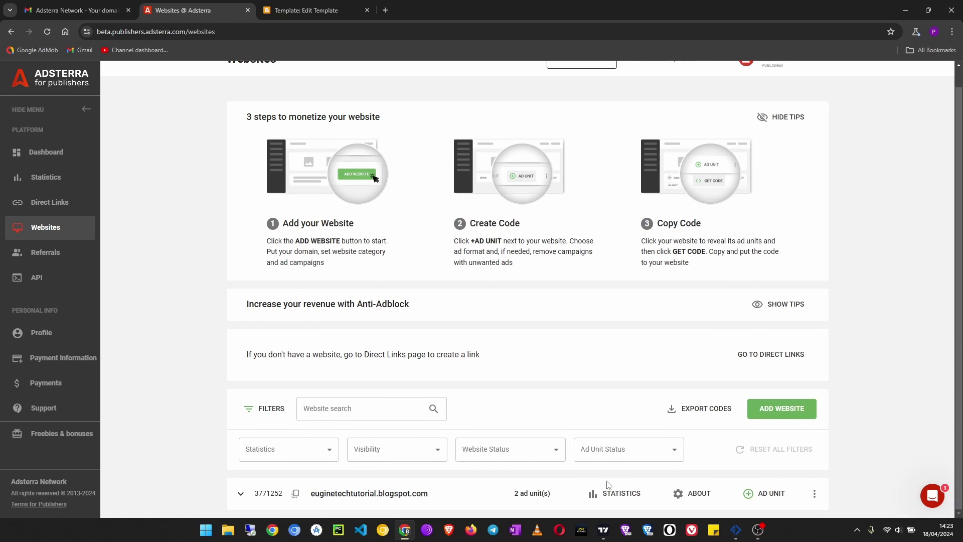
pyautogui.click(242, 494)
pyautogui.scroll(-1, 332, 492)
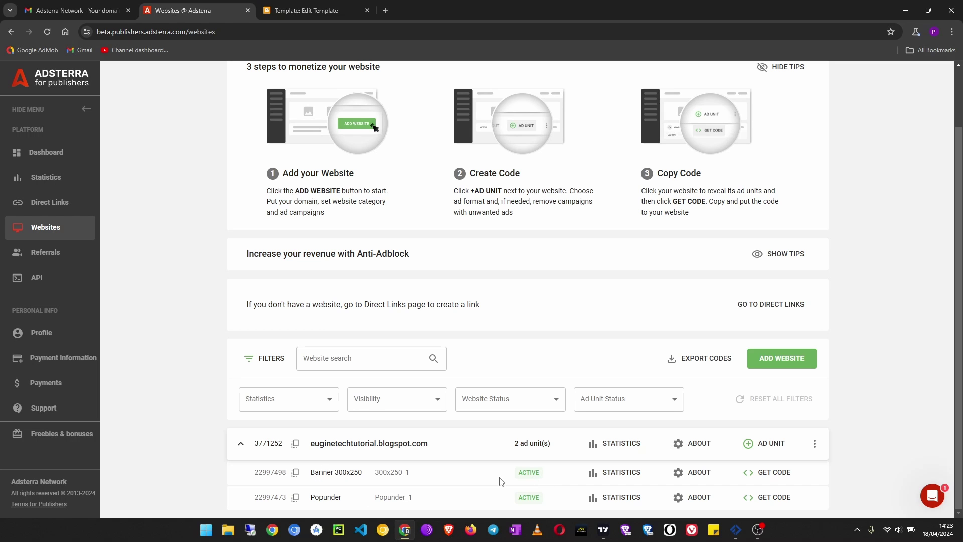
pyautogui.click(758, 444)
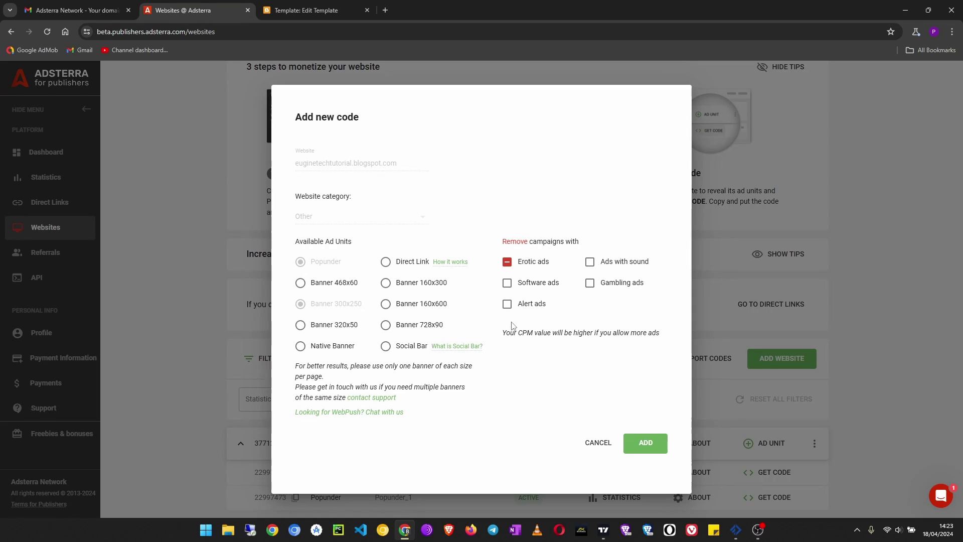
pyautogui.click(385, 347)
pyautogui.click(647, 445)
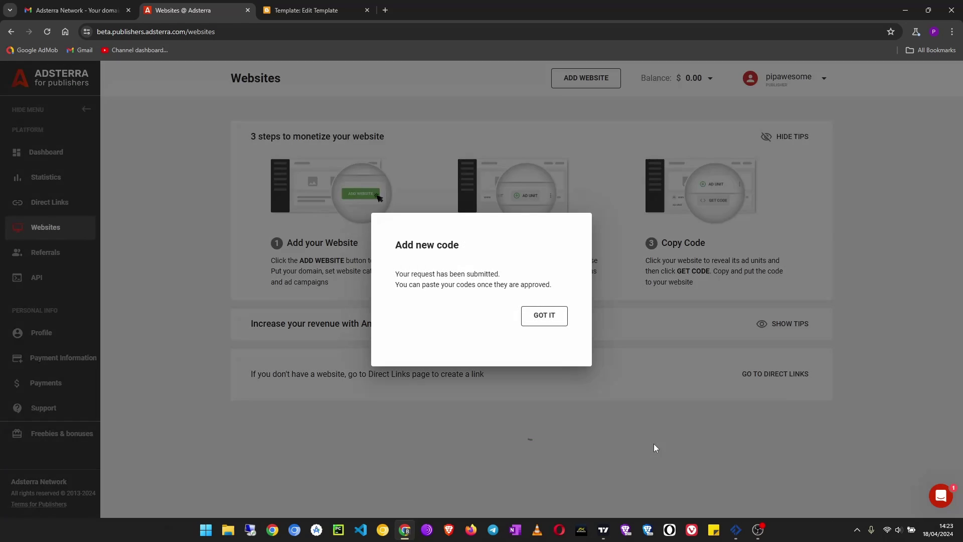
pyautogui.click(543, 315)
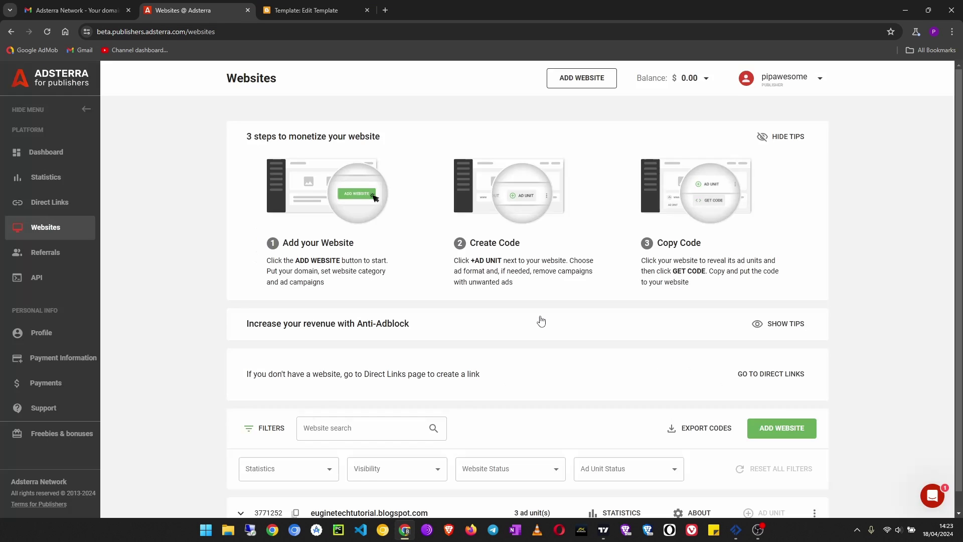
# Copy the now-active Banner 300x250 ad code and return to Blogger
pyautogui.scroll(-1, 548, 329)
pyautogui.click(241, 493)
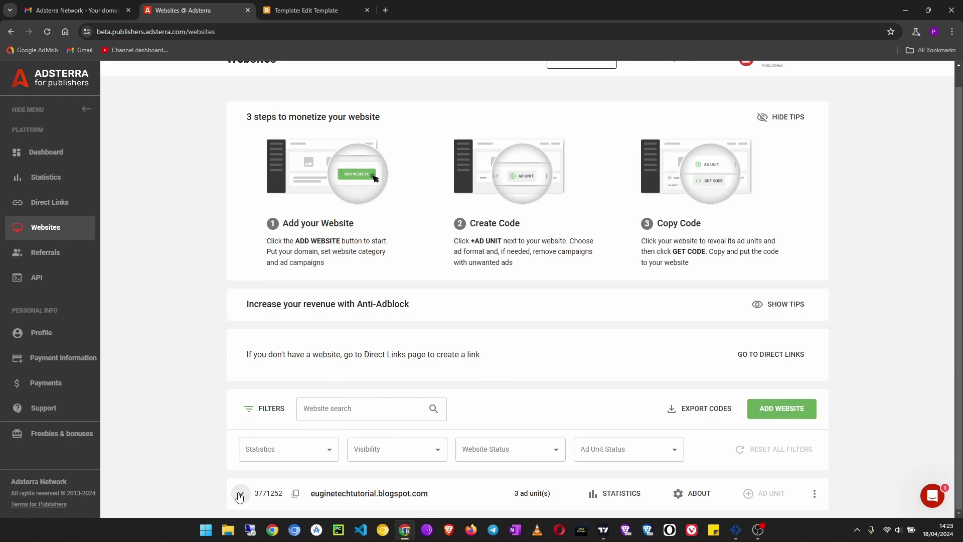
pyautogui.scroll(-2, 524, 396)
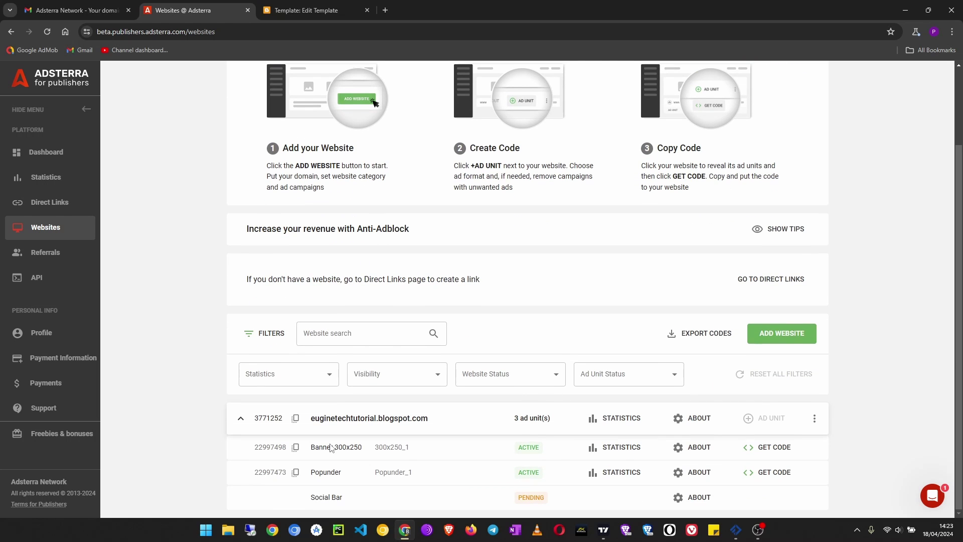
pyautogui.click(770, 447)
pyautogui.scroll(-2, 409, 337)
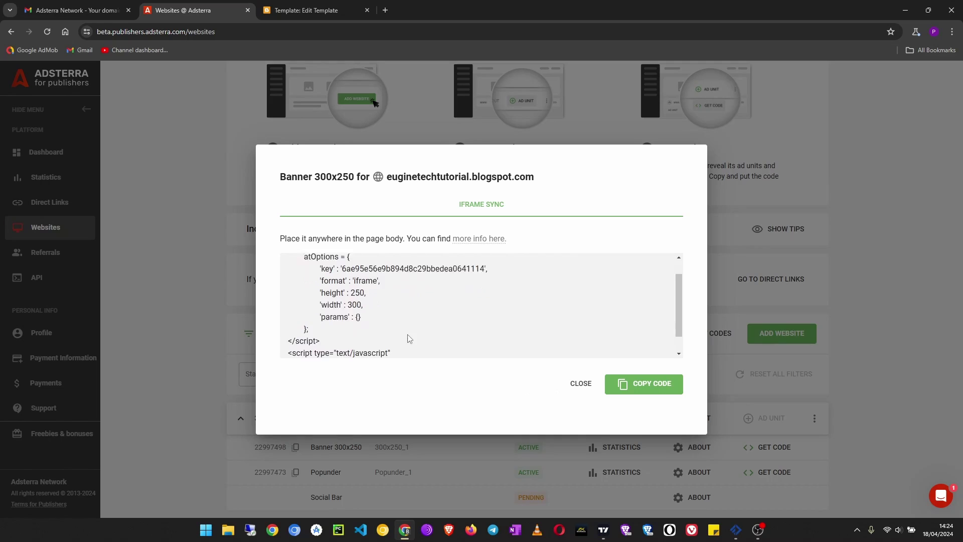
pyautogui.click(658, 391)
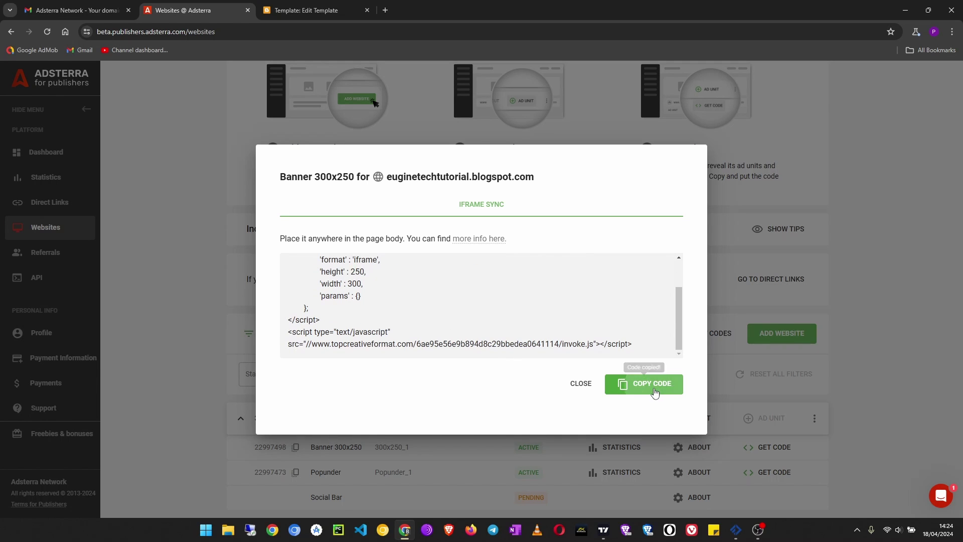
pyautogui.click(314, 11)
# Return to the Theme page, preview the live blog, then open the Layout page
pyautogui.click(18, 77)
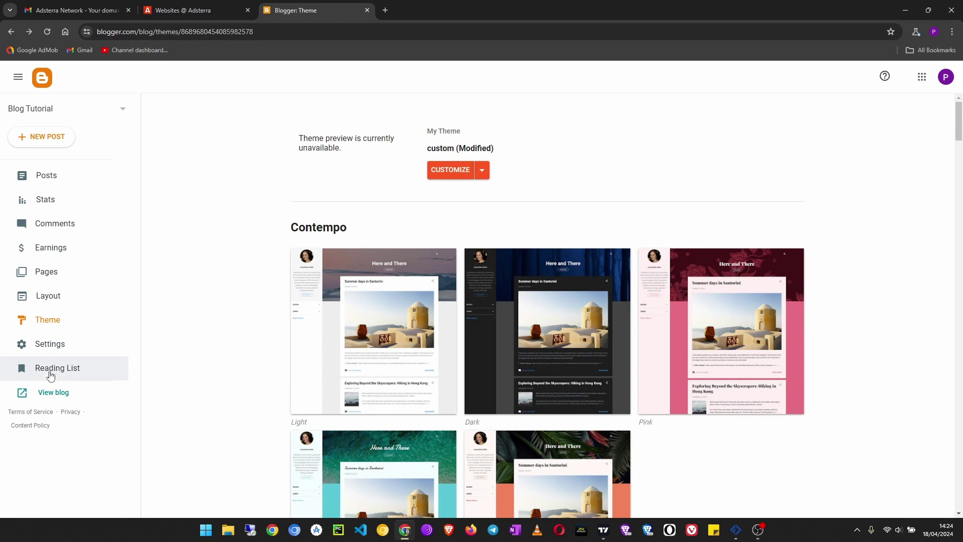
pyautogui.click(49, 392)
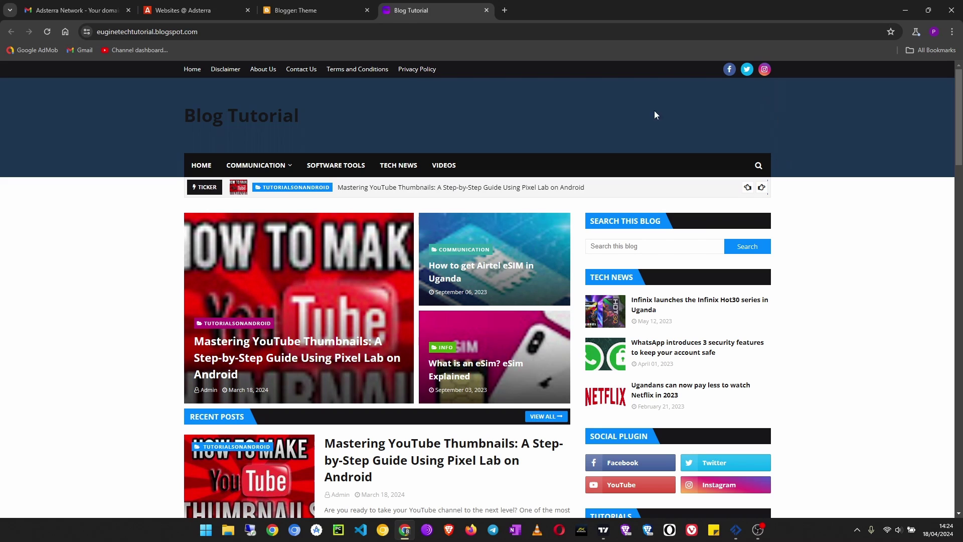
pyautogui.click(174, 12)
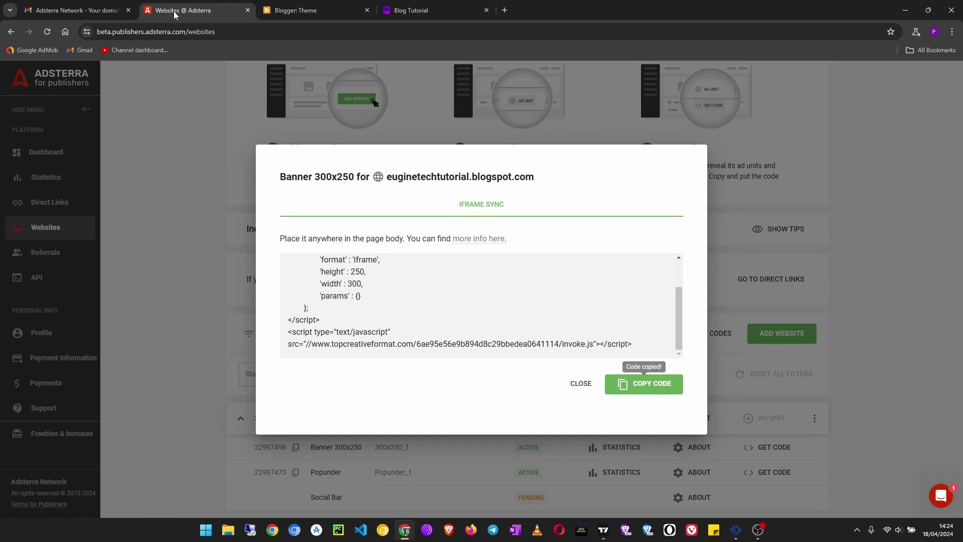
pyautogui.click(303, 12)
pyautogui.click(60, 299)
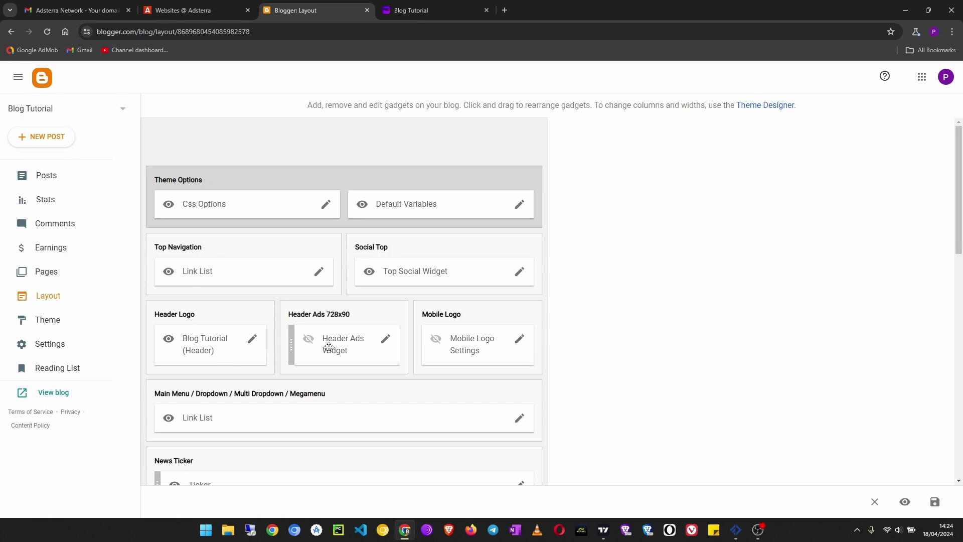
# Browse the Layout gadgets and open the Header Ads Widget's HTML/JavaScript configuration
pyautogui.scroll(-2, 339, 335)
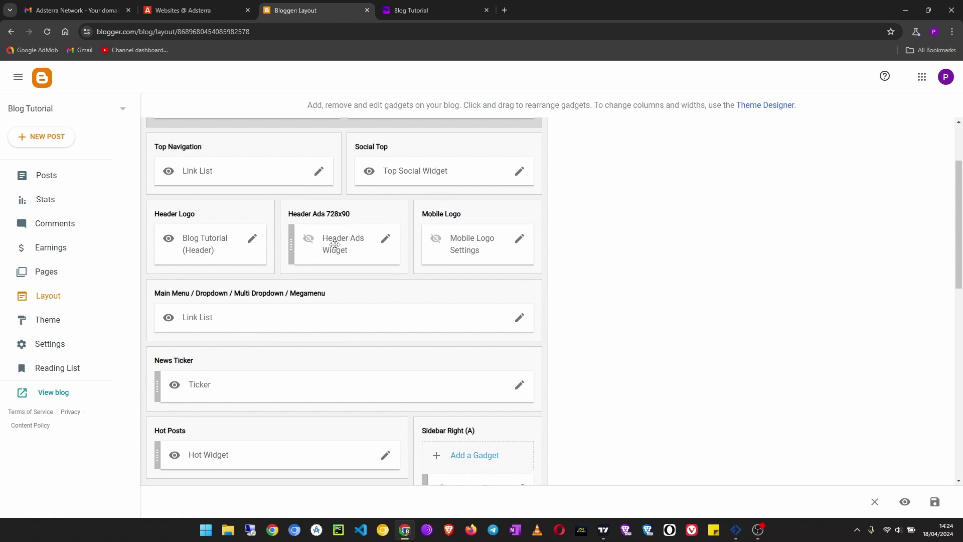
pyautogui.click(386, 238)
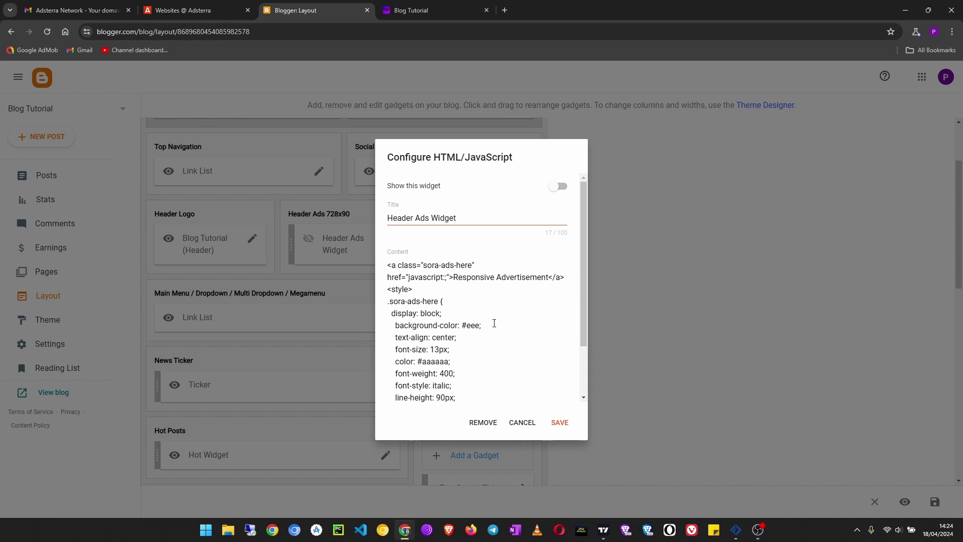
pyautogui.click(521, 421)
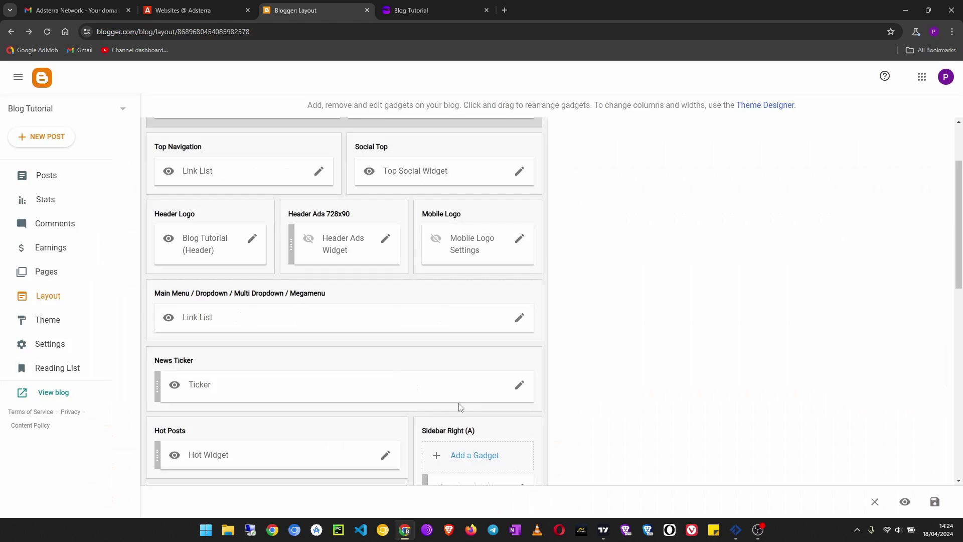
pyautogui.scroll(-3, 488, 386)
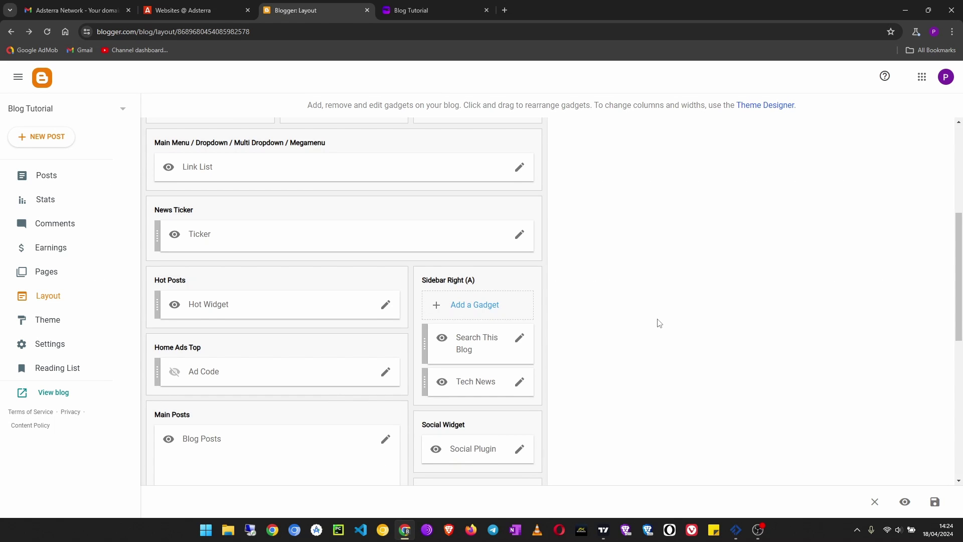
pyautogui.scroll(3, 659, 323)
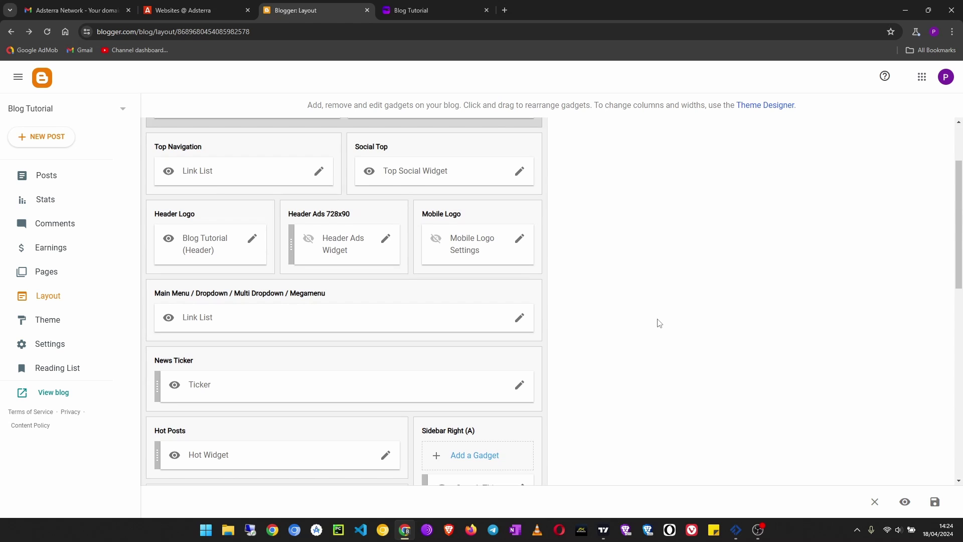
pyautogui.scroll(-2, 330, 318)
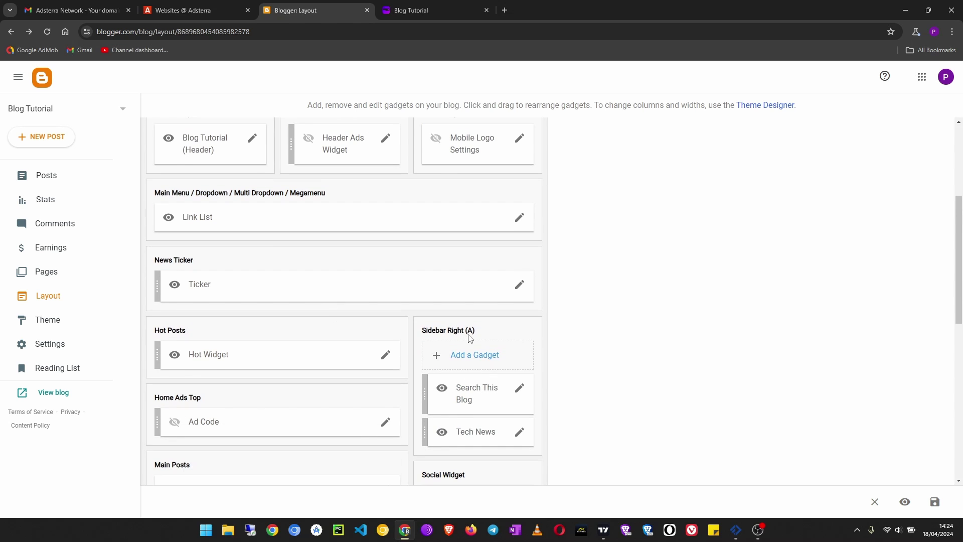
pyautogui.scroll(1, 349, 246)
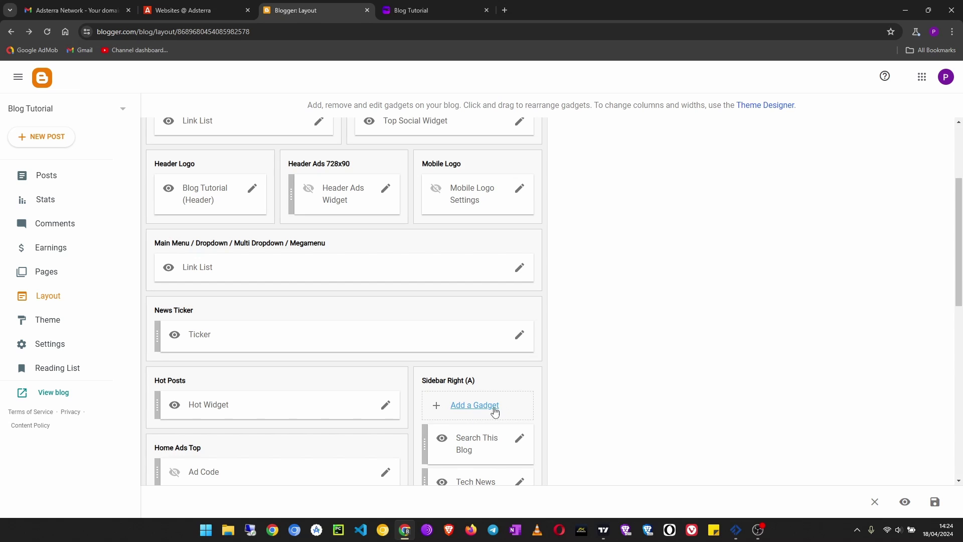
pyautogui.scroll(-2, 535, 402)
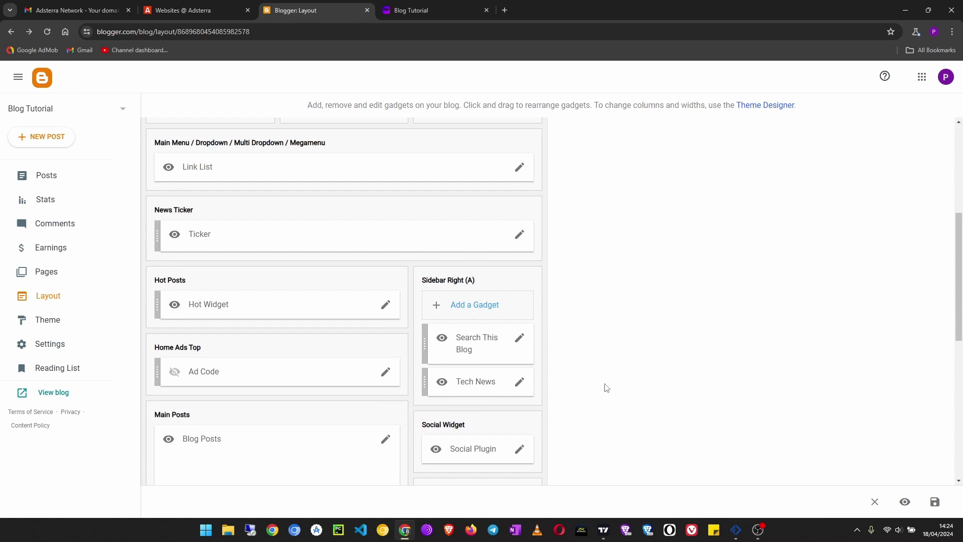
pyautogui.click(468, 309)
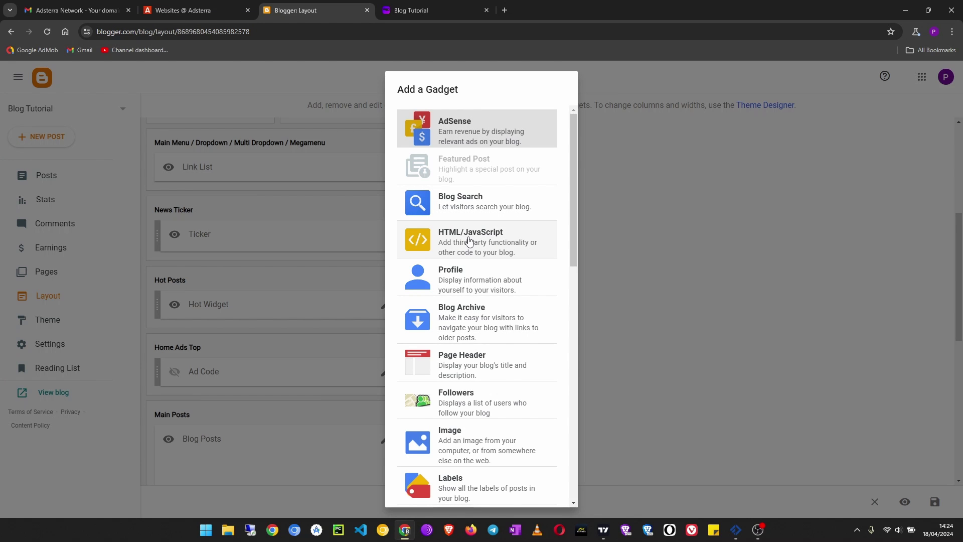
pyautogui.click(679, 219)
pyautogui.scroll(5, 531, 312)
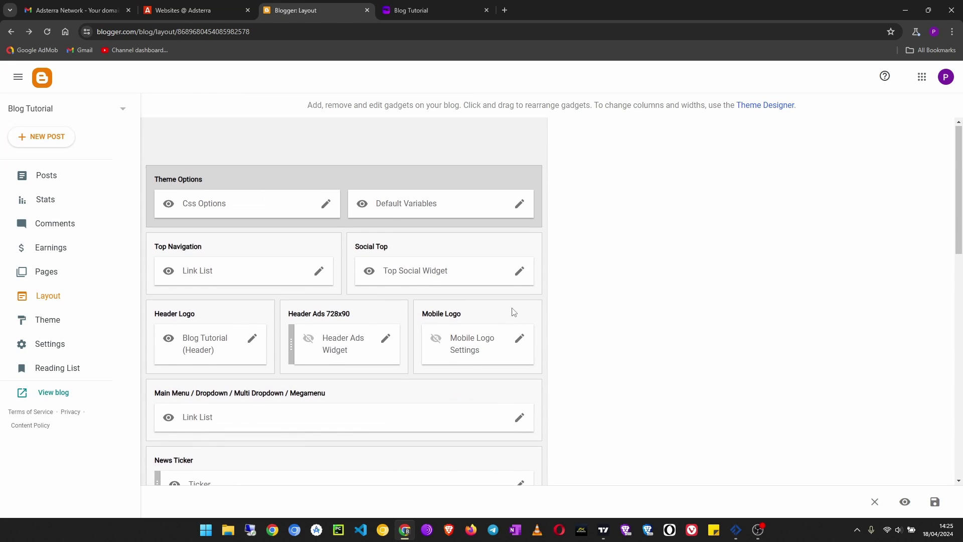
pyautogui.click(386, 338)
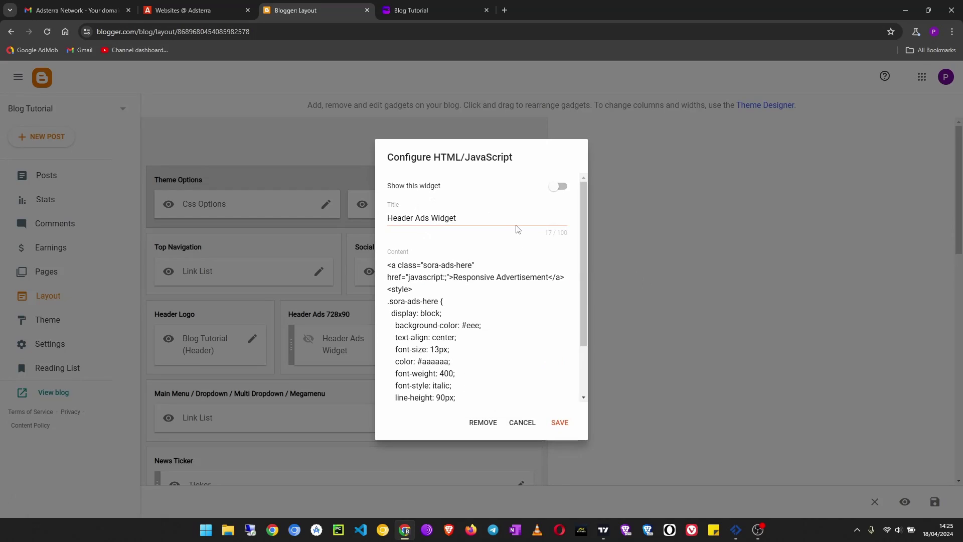
# Show the widget, retitle it 'Ad', replace its content with the banner script, and save
pyautogui.click(559, 187)
pyautogui.moveTo(465, 220); pyautogui.dragTo(312, 223)
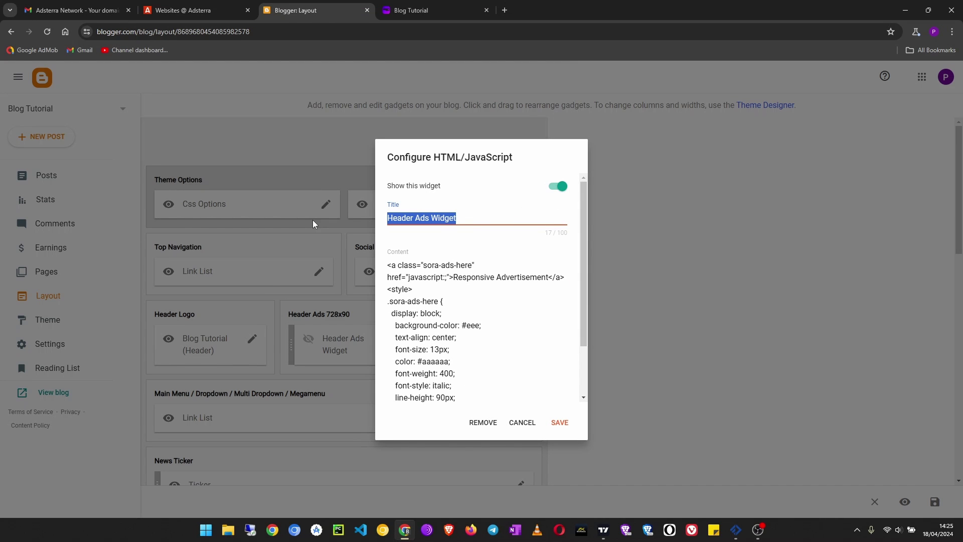
pyautogui.write('Ad')
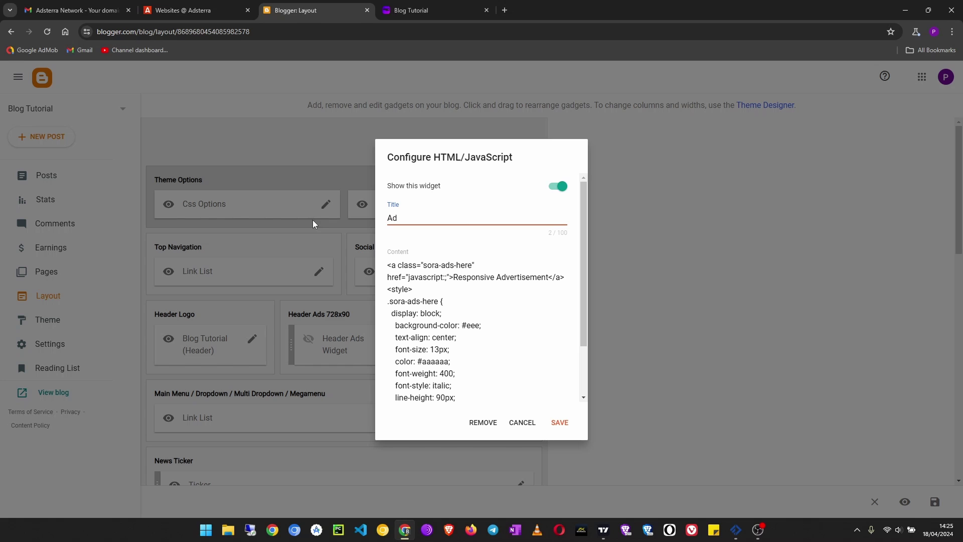
pyautogui.click(455, 312)
pyautogui.hotkey('ctrl', 'a')
pyautogui.press('BackSpace')
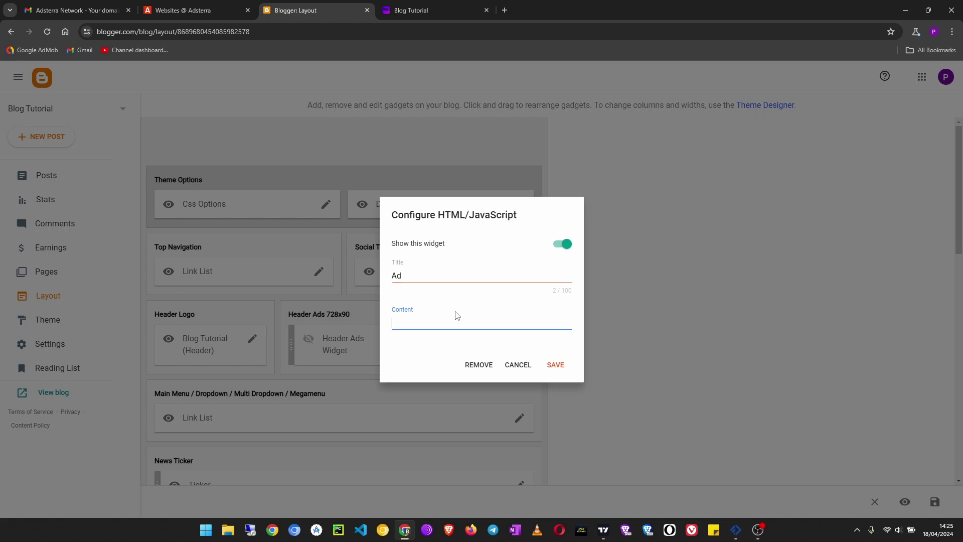
pyautogui.write('<script type="text/javascript"> \tatOptions = { \t\t\'key\' : \'6ae95e56e9b894d8c29bbedea0641114\', \t\t\'format\' : \'iframe\', \t\t\'height\' : 250, \t\t\'width\' : 300, \t\t\'params\' : {} \t}; </script> <script type="text/javascript" src="//www.topcreativeformat.com/6ae95e56e9b894d8c29bbedea0641114/invoke.js"></script>')
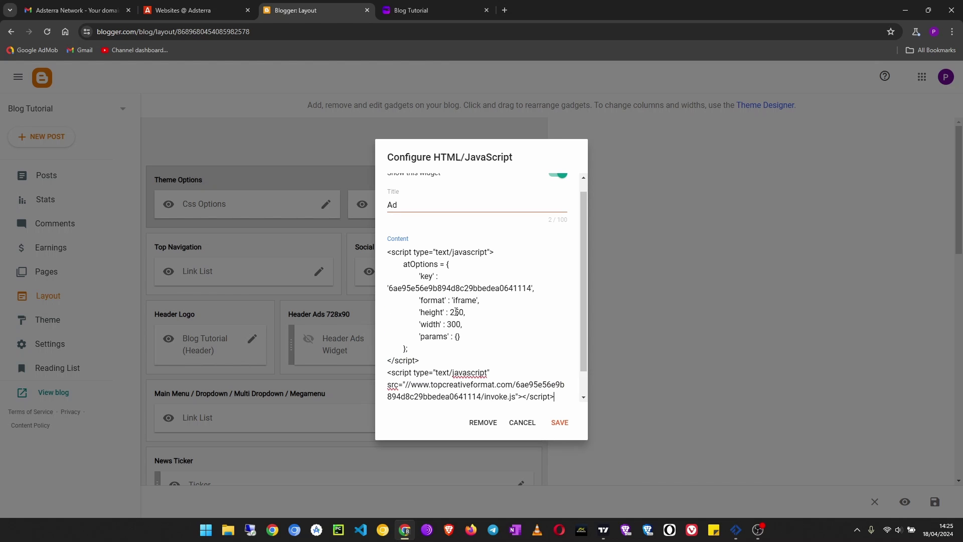
pyautogui.click(556, 427)
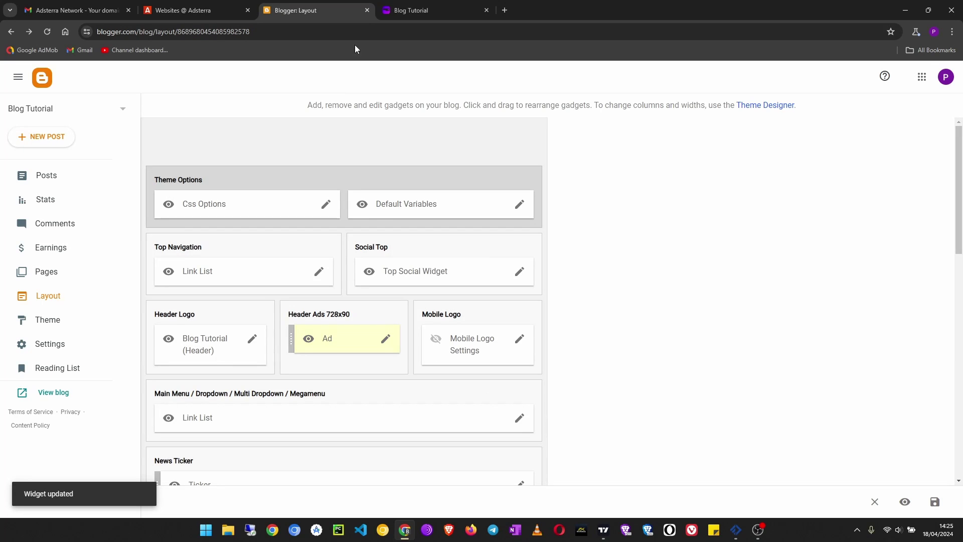
pyautogui.click(438, 11)
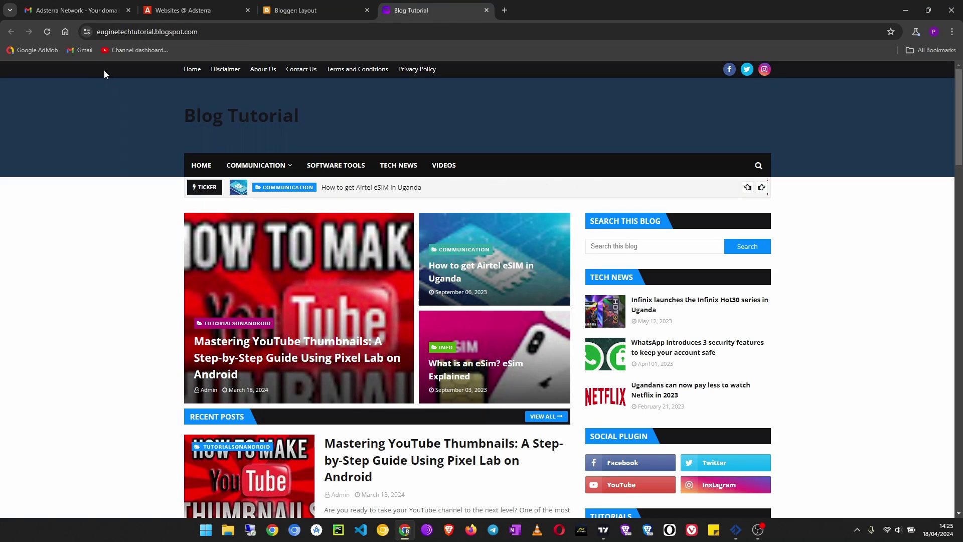
# Reload the live blog and check that the 300x250 banner ad shows in the header
pyautogui.click(46, 31)
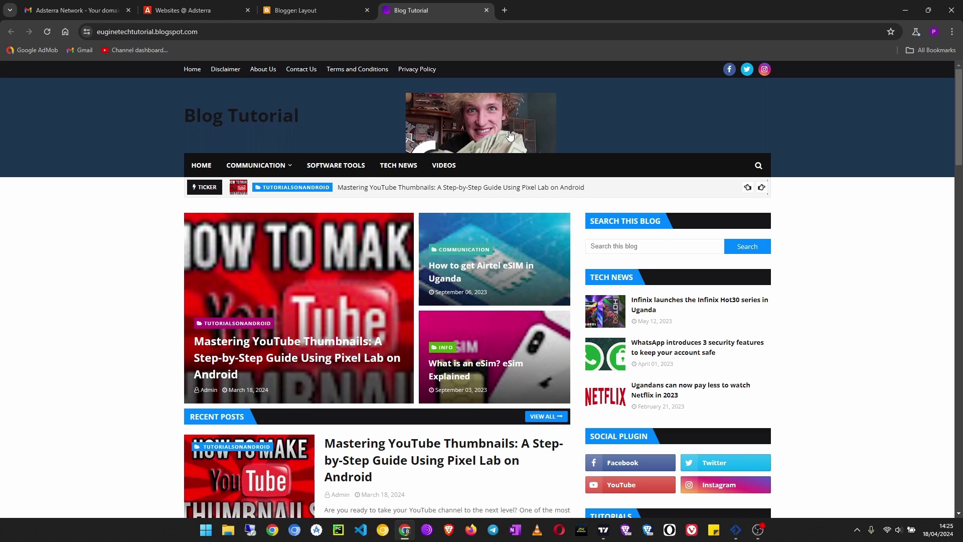
pyautogui.scroll(-4, 556, 280)
pyautogui.scroll(4, 556, 283)
pyautogui.scroll(-2, 556, 283)
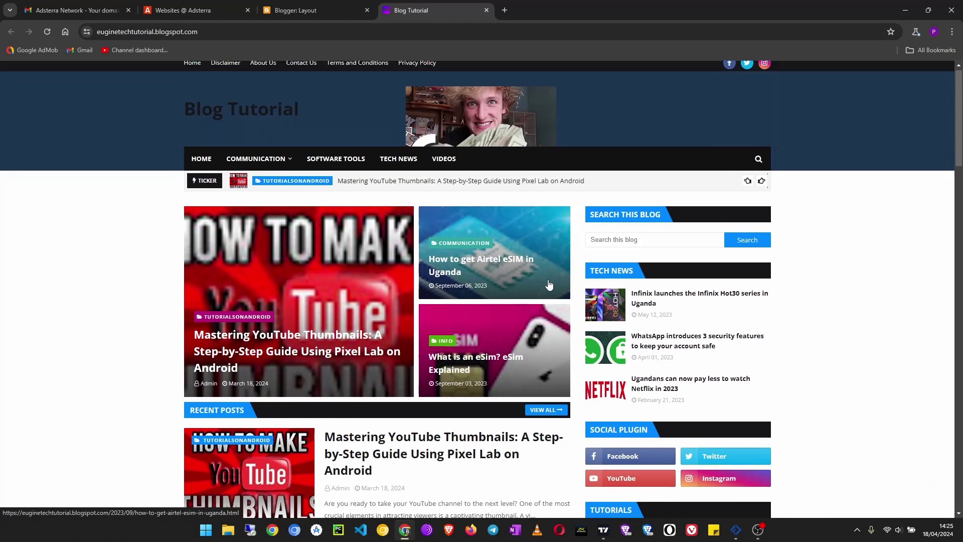
# Close the banner code dialog on the Adsterra Websites tab
pyautogui.click(192, 10)
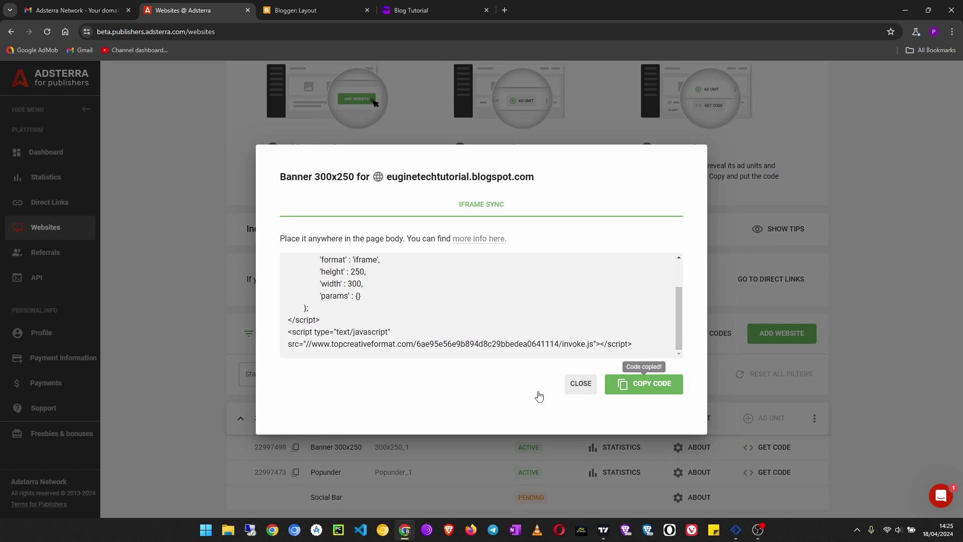
pyautogui.click(582, 383)
pyautogui.scroll(1, 239, 143)
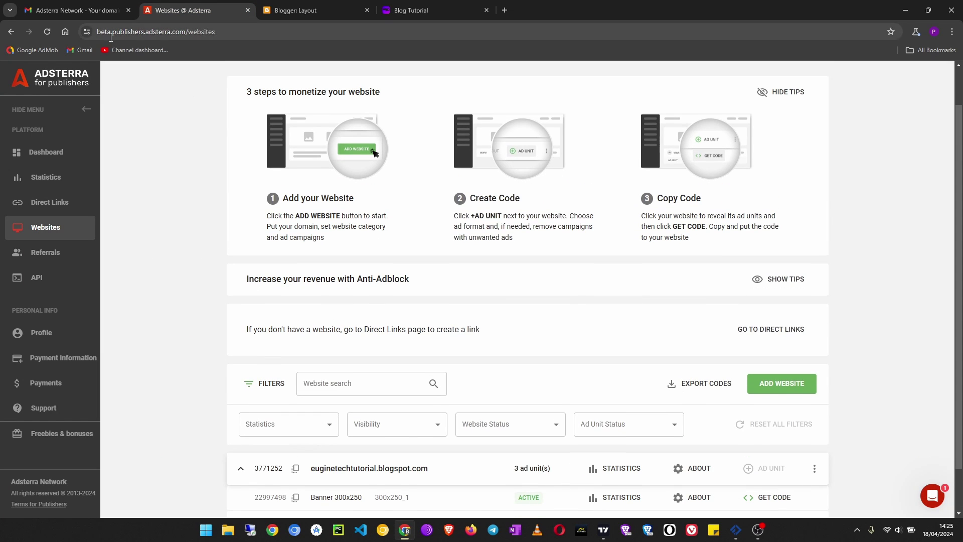
# Copy the Social Bar script code for euginetechtutorial.blogspot.com from Adsterra's refreshed Websites page
pyautogui.click(47, 32)
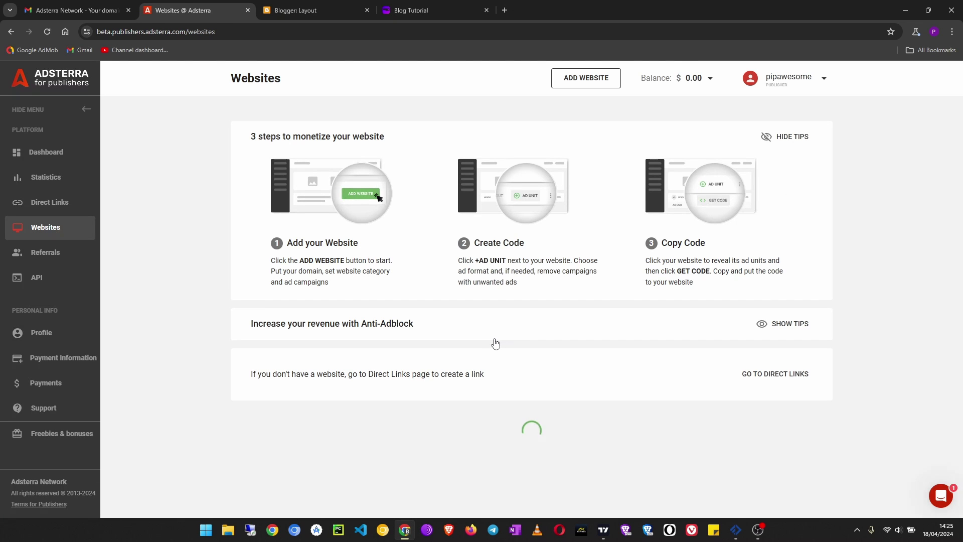
pyautogui.scroll(-1, 495, 343)
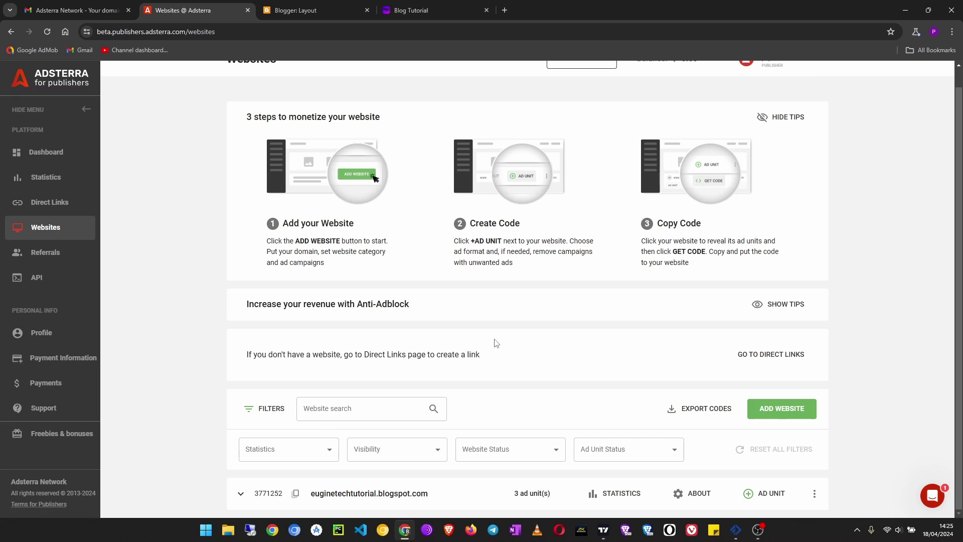
pyautogui.click(241, 501)
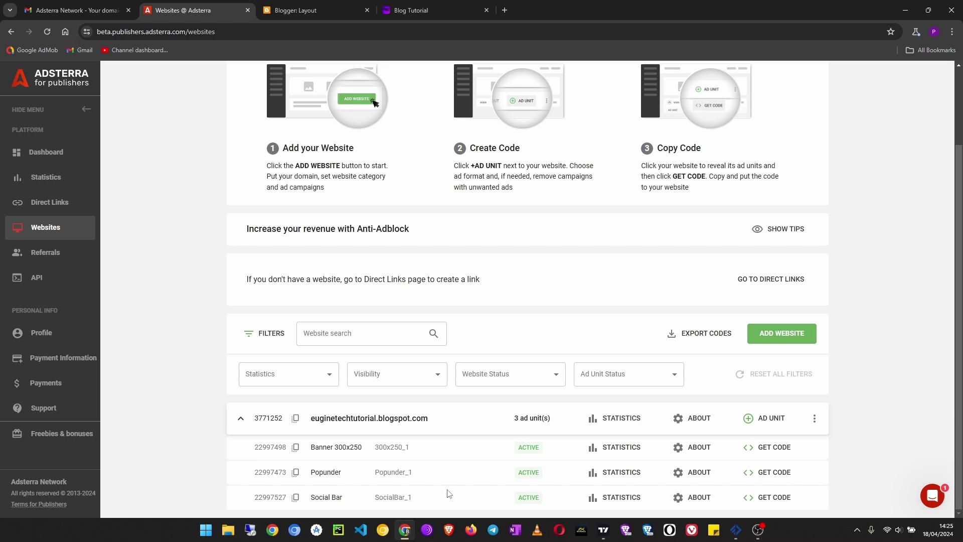
pyautogui.click(770, 501)
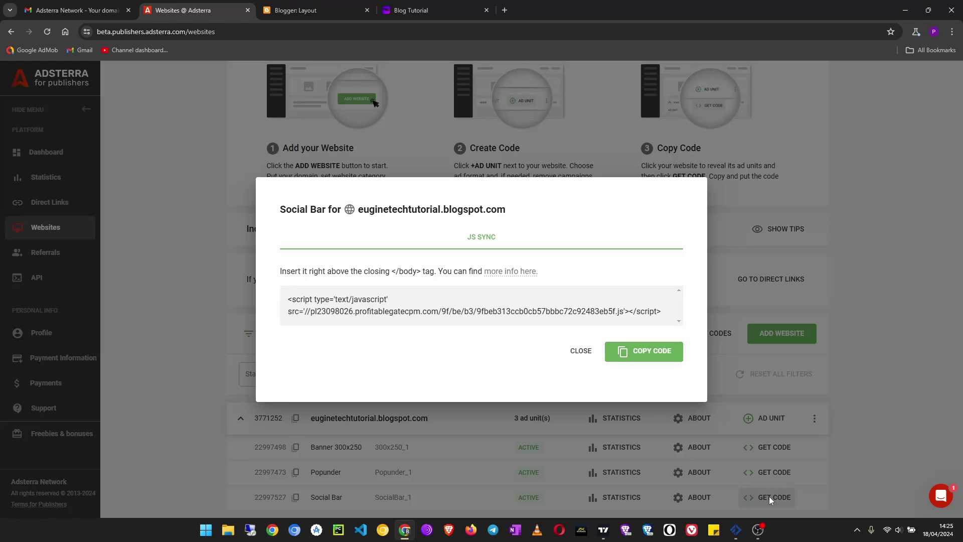
pyautogui.click(632, 353)
# Open the Edit HTML code editor for the blog's Sora Seo 2 theme
pyautogui.click(287, 10)
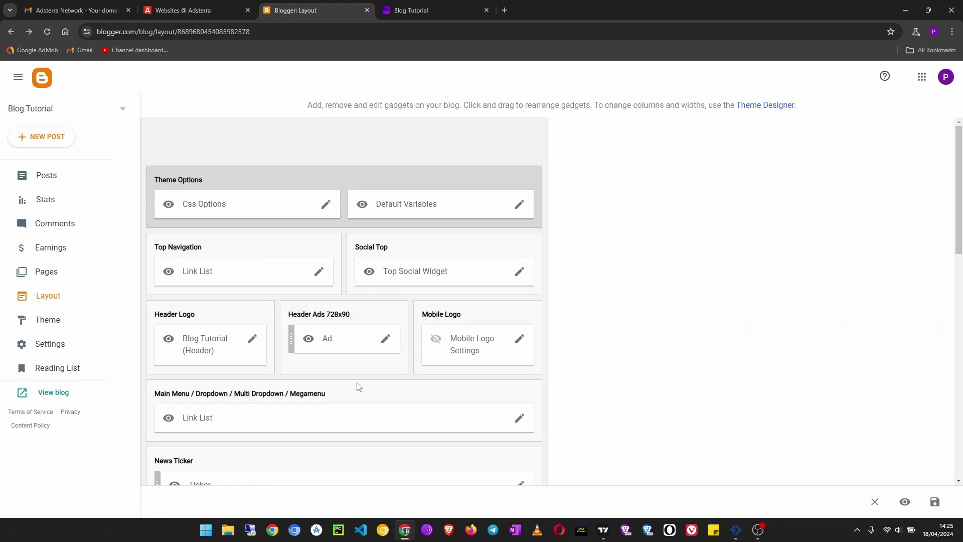
pyautogui.click(56, 320)
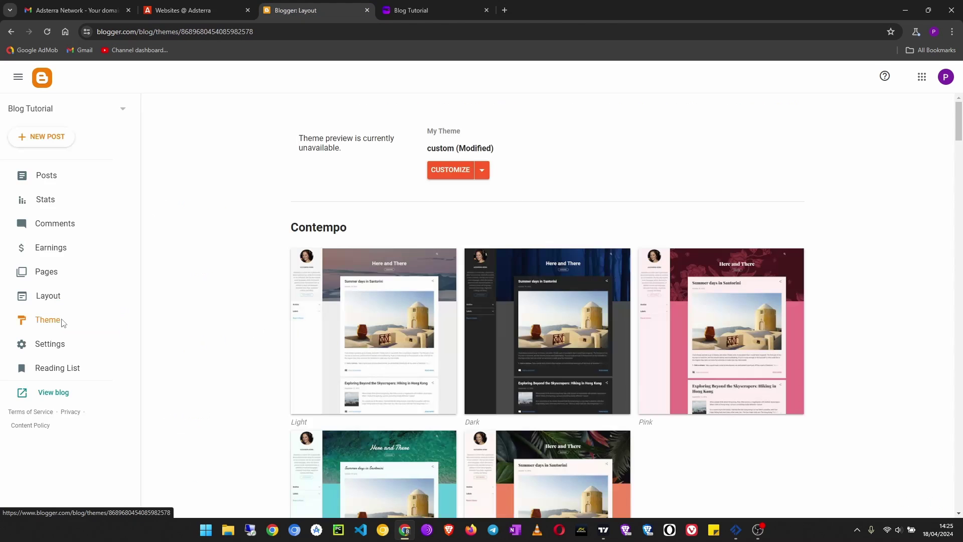
pyautogui.click(482, 170)
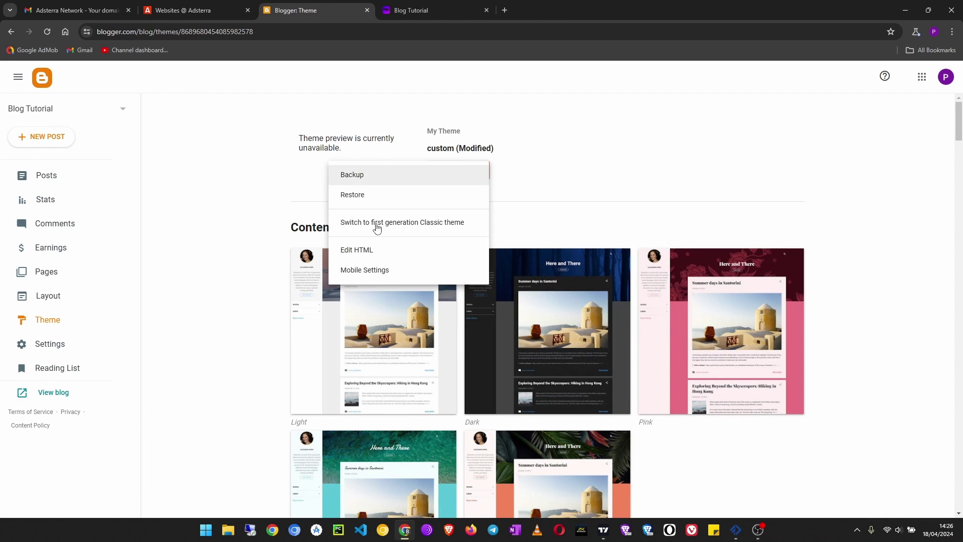
pyautogui.click(398, 250)
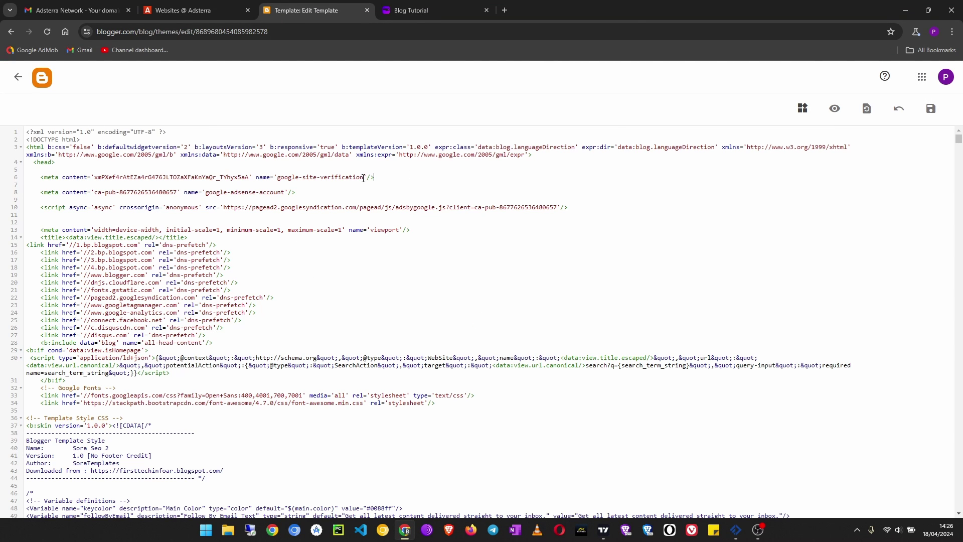
# Paste the Social Bar script on blank line 4537 right after <body, then save the theme
pyautogui.hotkey('ctrl', 'f')
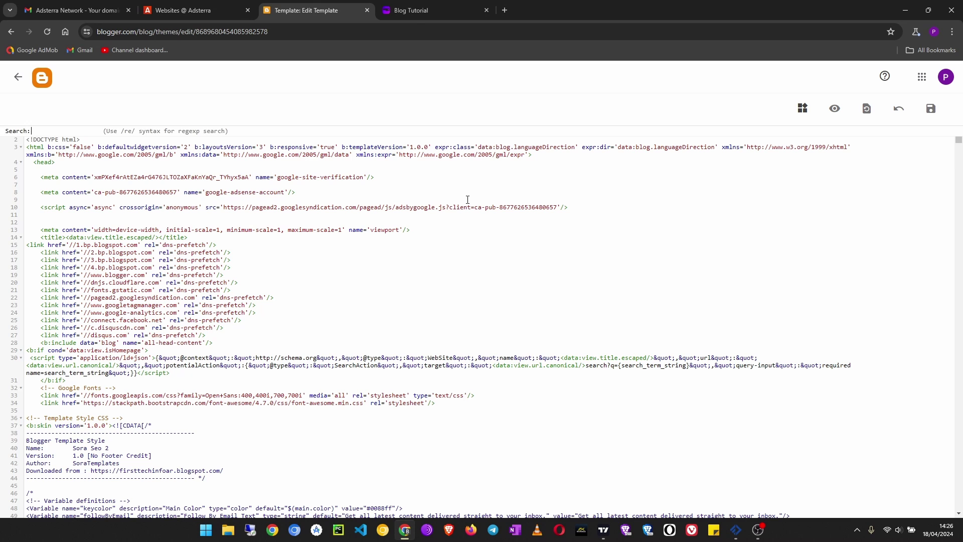
pyautogui.write('<')
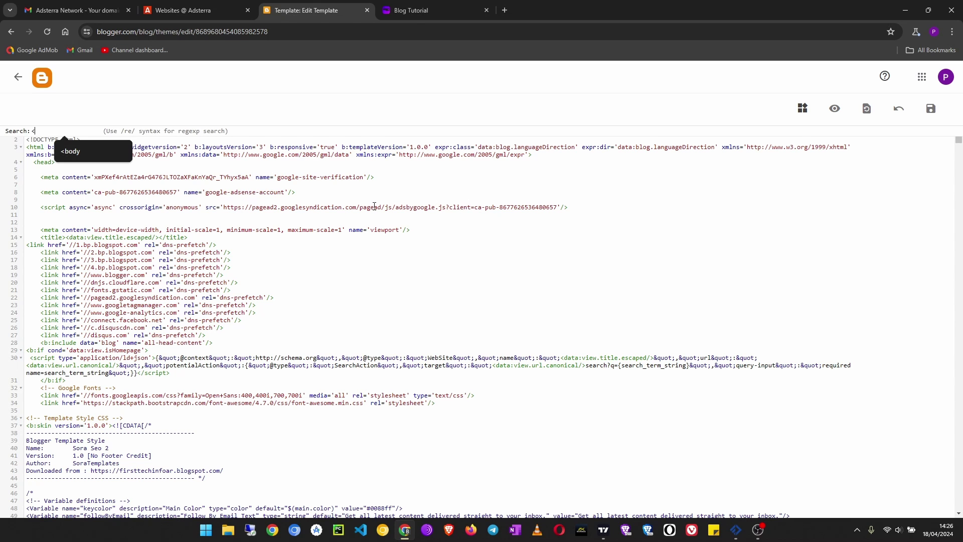
pyautogui.press('Down')
pyautogui.press('Return')
pyautogui.press('Return')
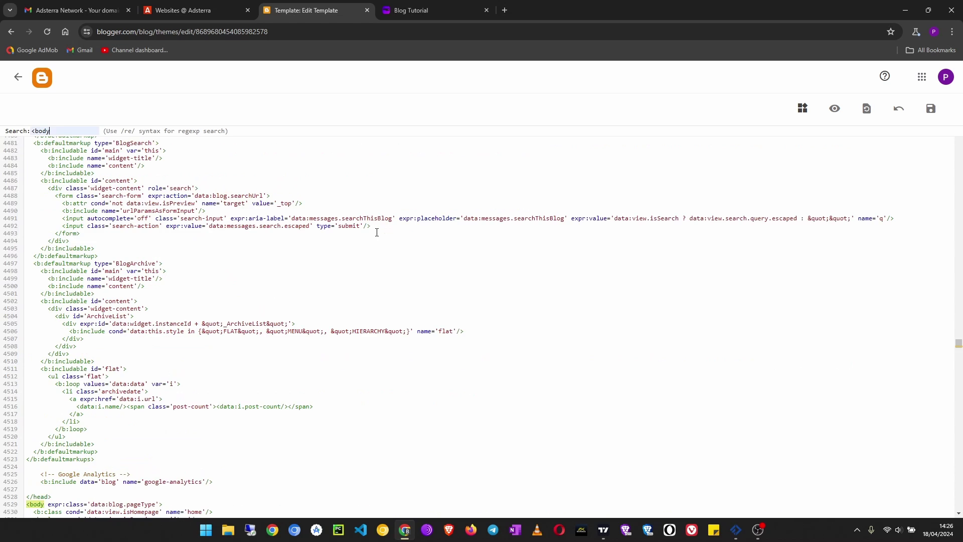
pyautogui.click(80, 313)
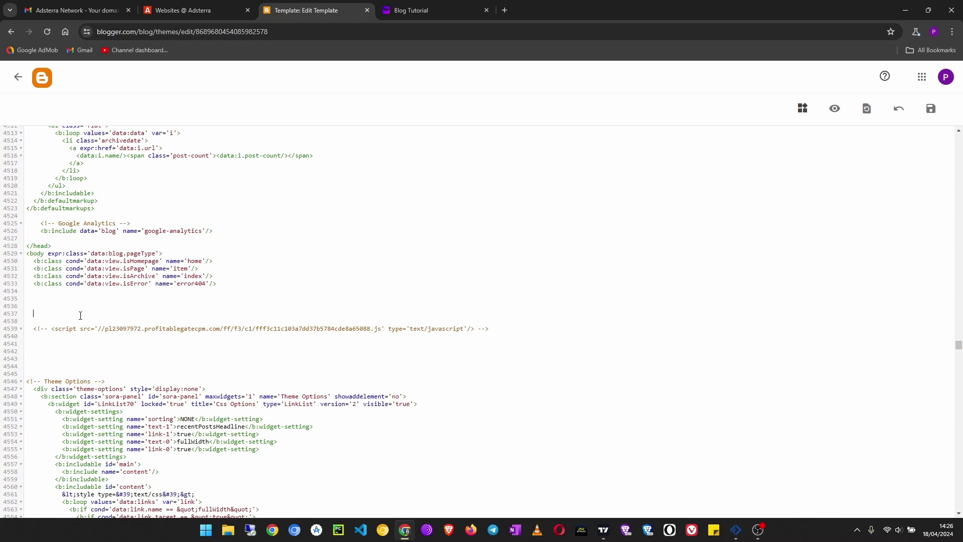
pyautogui.hotkey('ctrl', 'v')
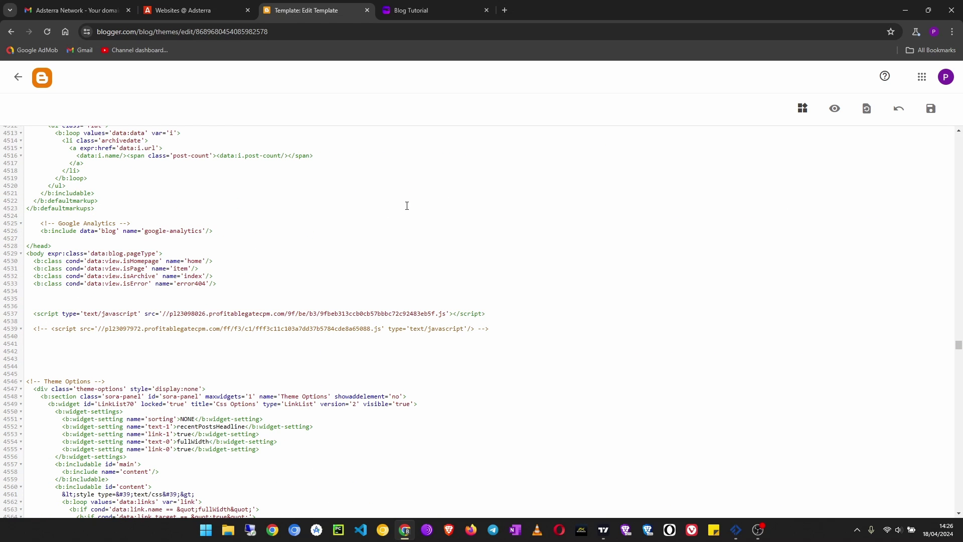
pyautogui.click(930, 108)
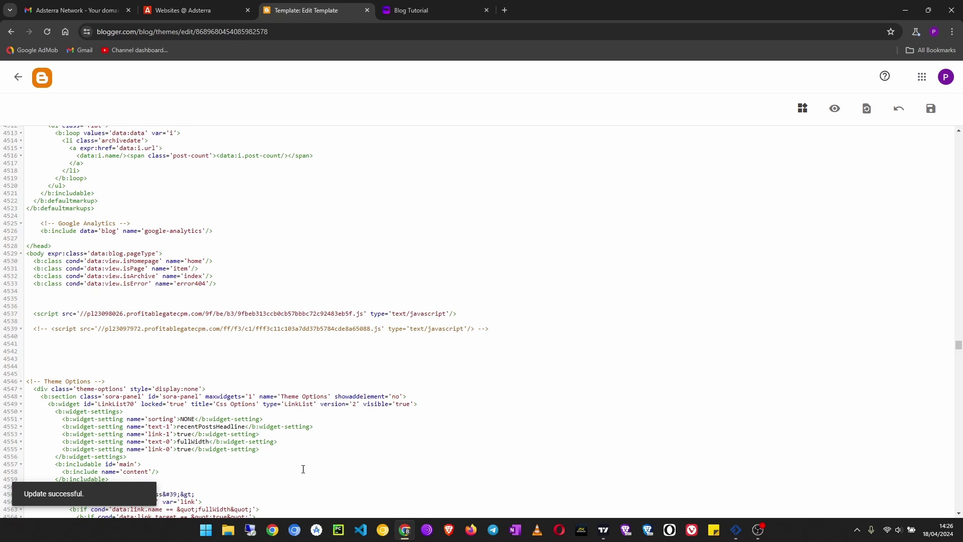
pyautogui.scroll(-3, 314, 420)
# Reload the live blog to see the Forex Social Bar notification, then open Chrome DevTools via Inspect
pyautogui.click(410, 10)
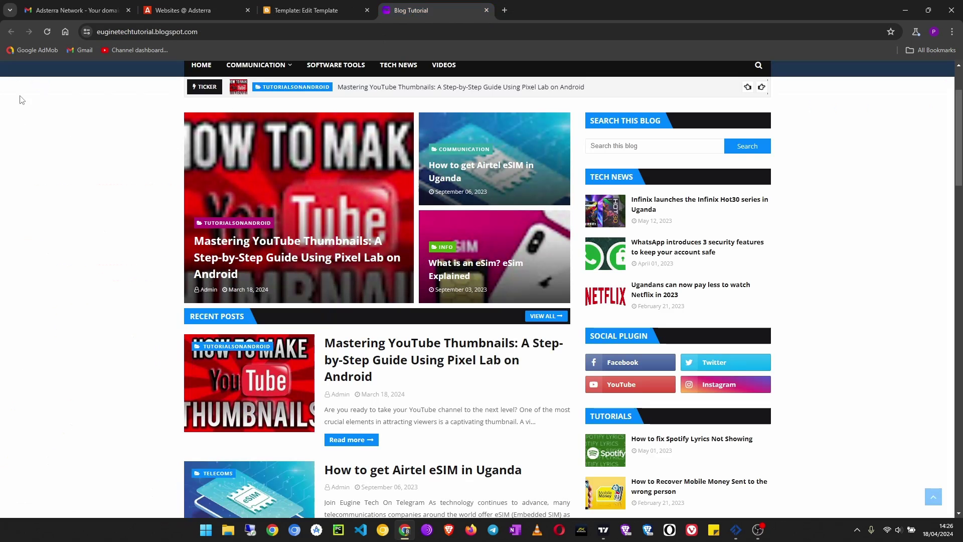
pyautogui.click(48, 33)
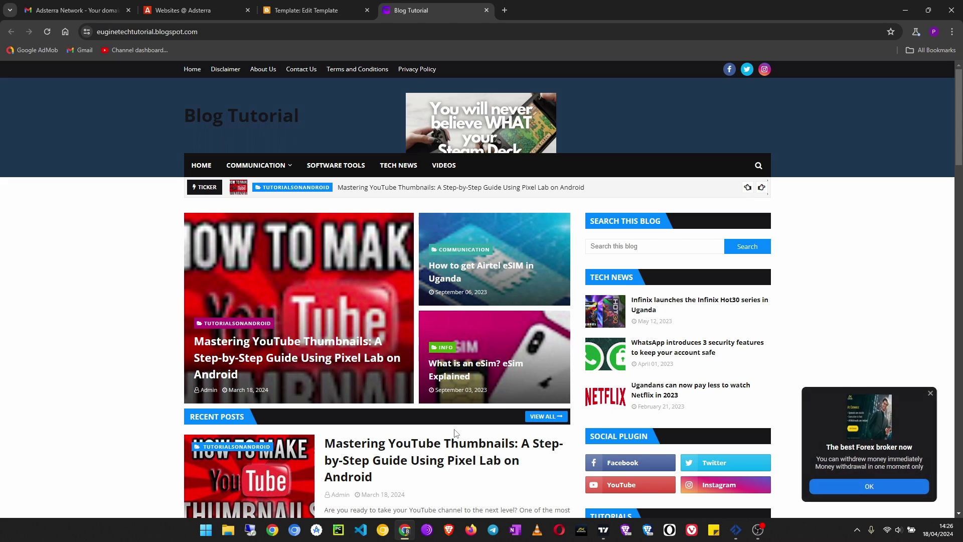
pyautogui.scroll(-3, 511, 453)
pyautogui.scroll(-3, 718, 418)
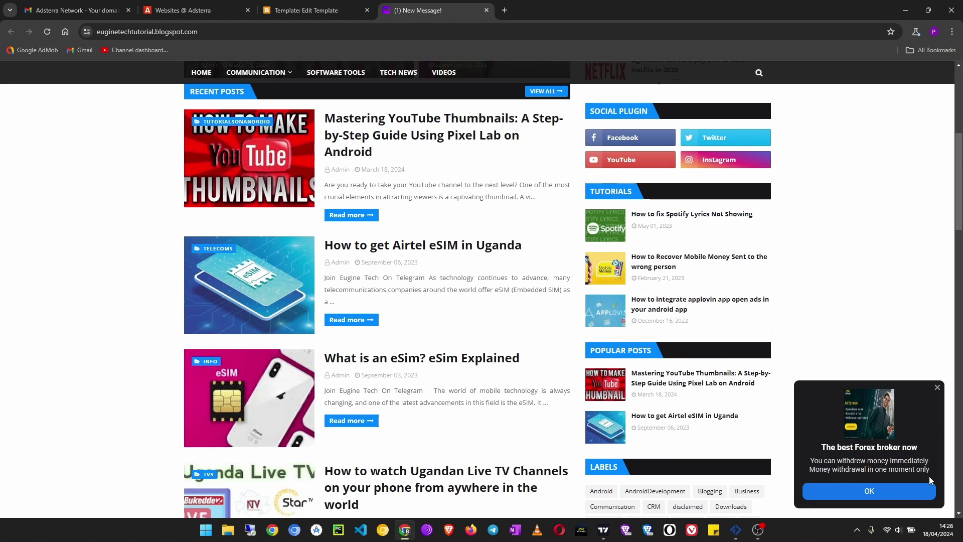
pyautogui.scroll(-8, 877, 432)
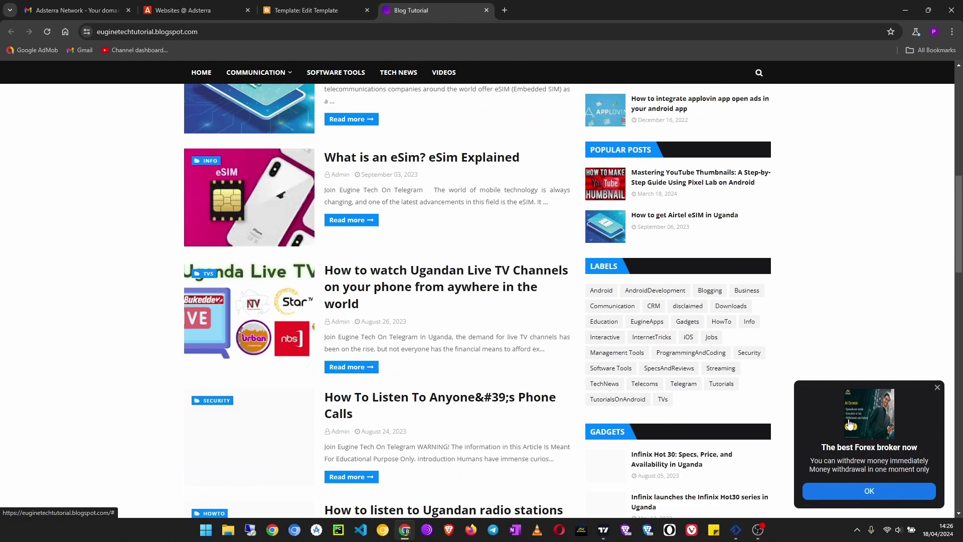
pyautogui.scroll(5, 626, 357)
pyautogui.scroll(-3, 625, 357)
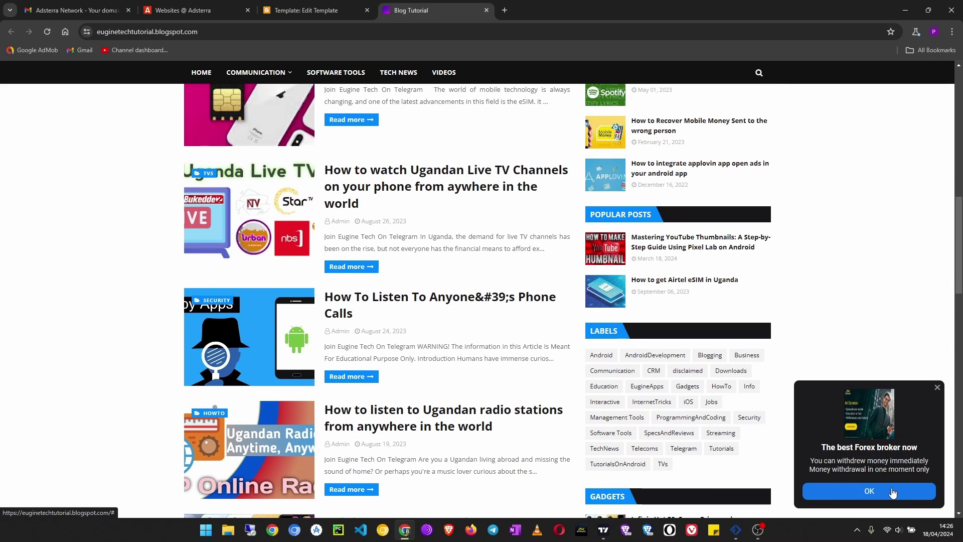
pyautogui.rightClick(869, 186)
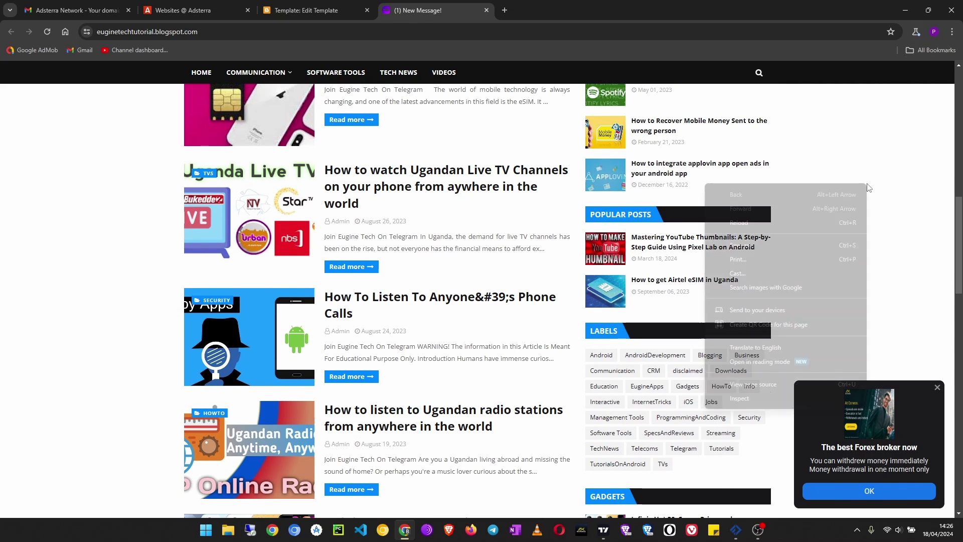
pyautogui.click(744, 401)
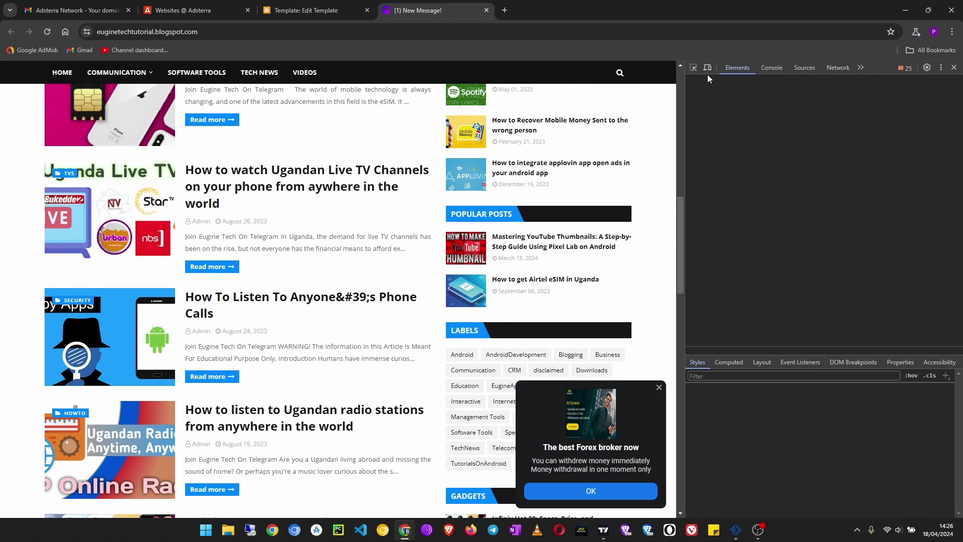
# Preview the blog at mobile width and dismiss the Forex ad popup that appears
pyautogui.click(708, 67)
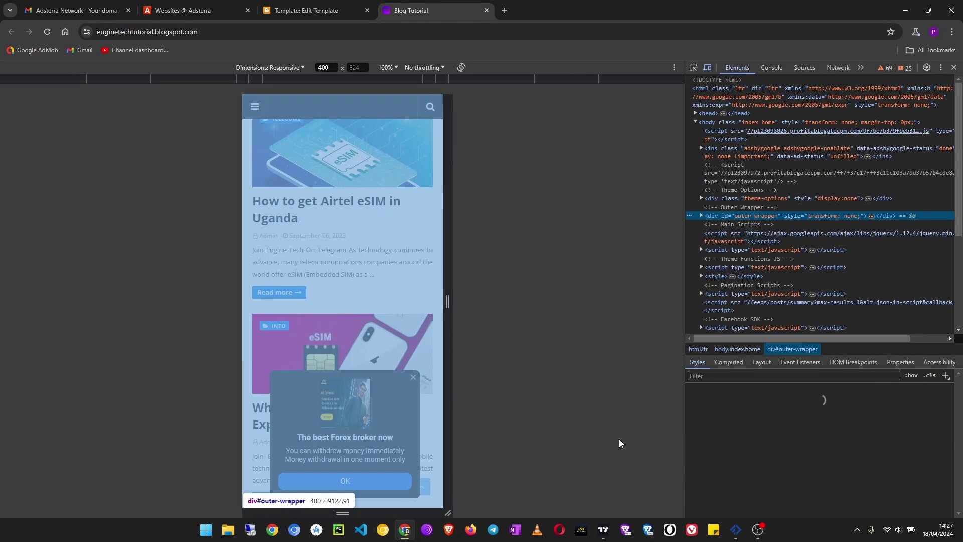
pyautogui.scroll(-4, 383, 459)
pyautogui.scroll(-6, 382, 459)
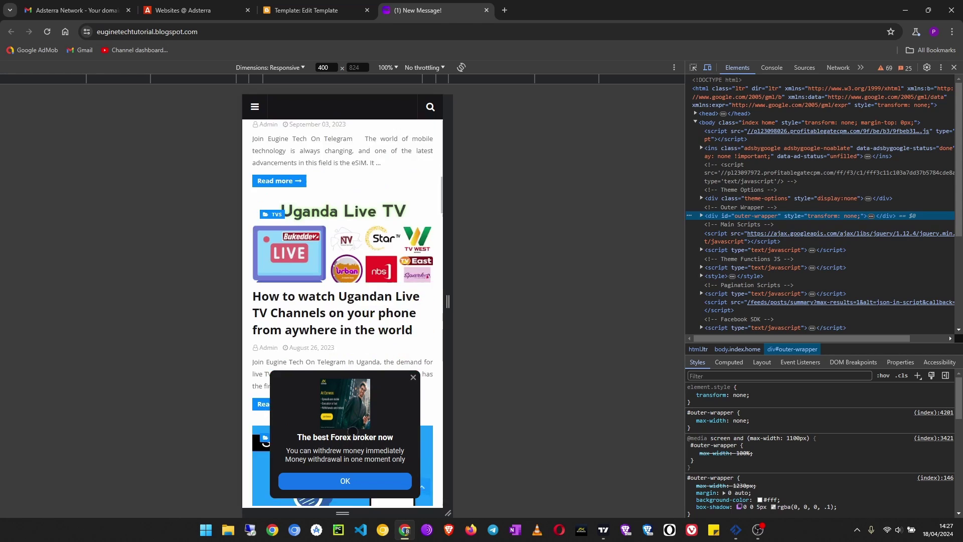
pyautogui.scroll(5, 396, 426)
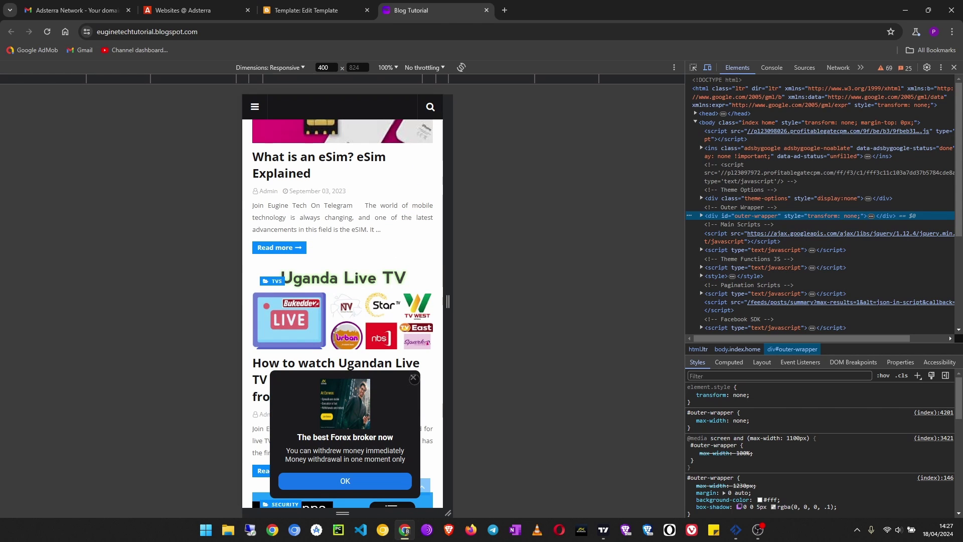
pyautogui.click(413, 378)
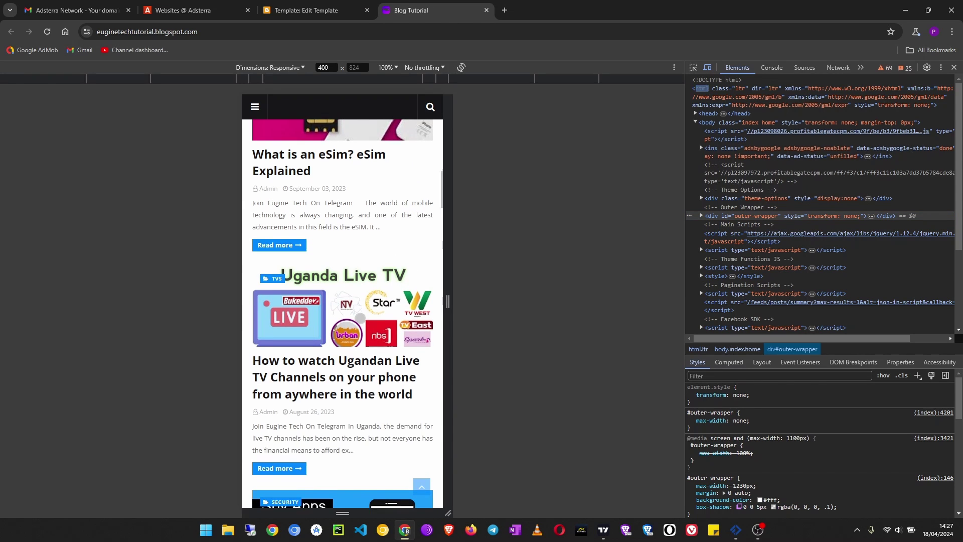
pyautogui.scroll(-8, 334, 232)
# Read through the phone-calls post in mobile view, then return to the desktop layout
pyautogui.click(340, 199)
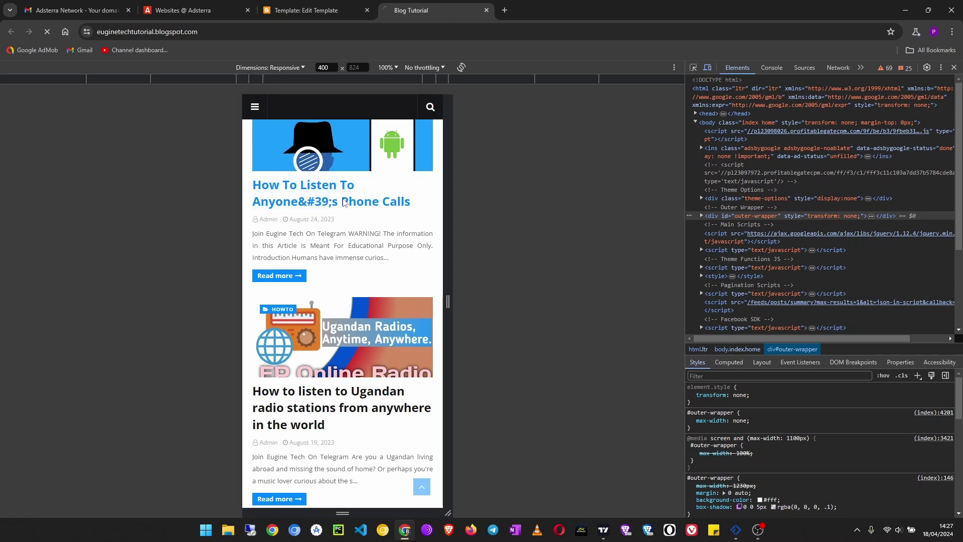
pyautogui.scroll(-2, 355, 237)
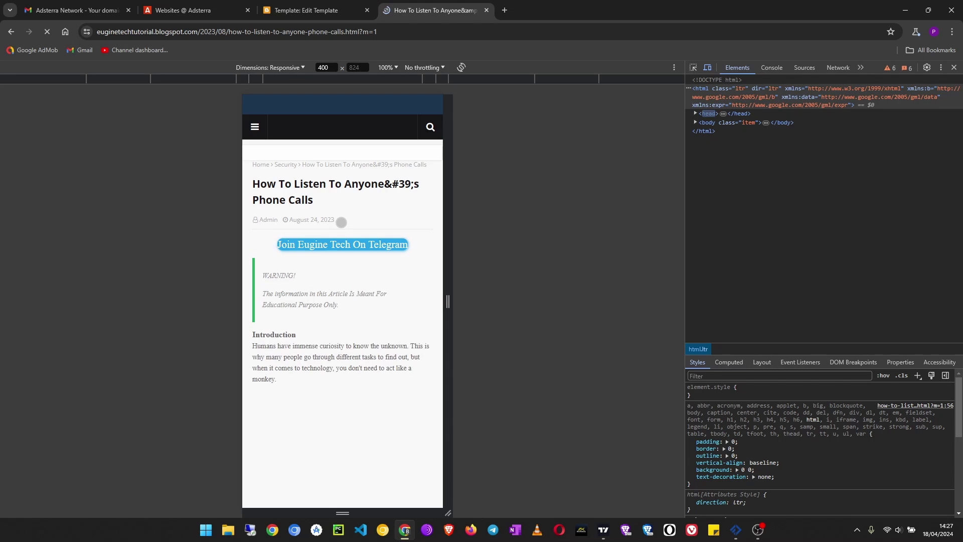
pyautogui.scroll(-10, 334, 234)
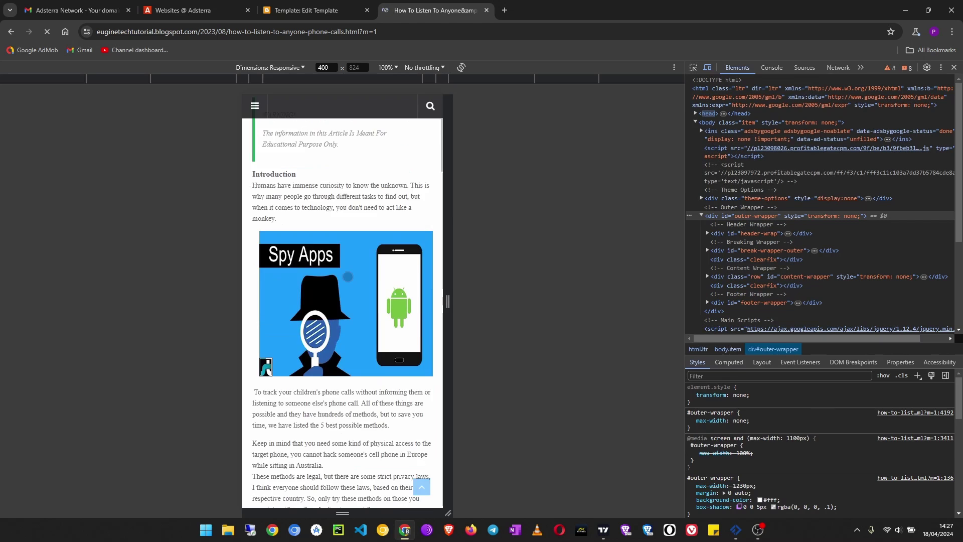
pyautogui.scroll(-7, 348, 282)
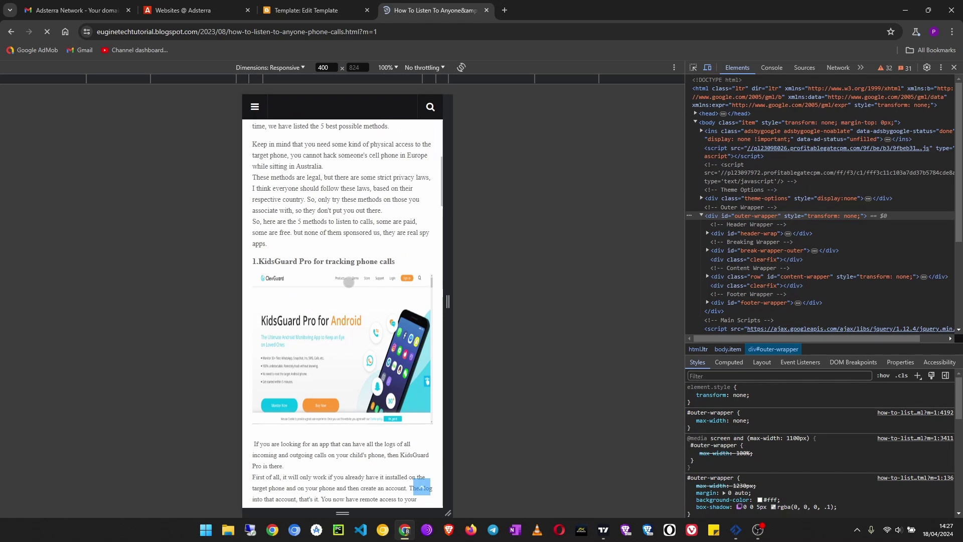
pyautogui.scroll(-5, 348, 279)
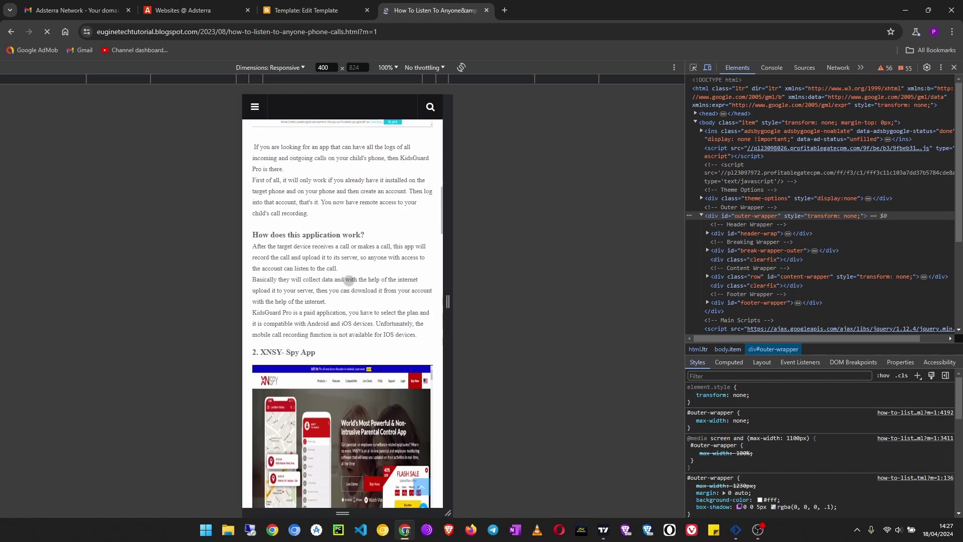
pyautogui.scroll(11, 348, 279)
pyautogui.scroll(6, 349, 279)
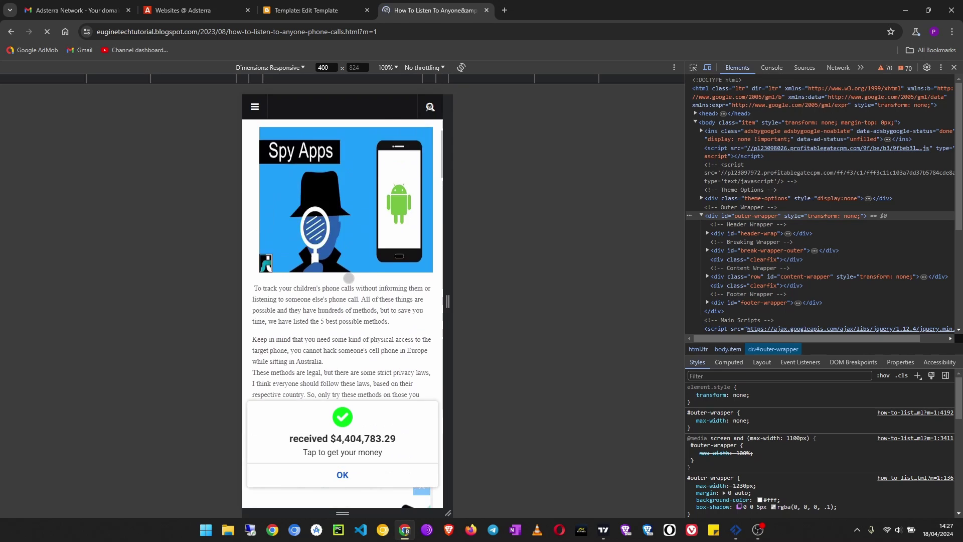
pyautogui.scroll(-4, 421, 397)
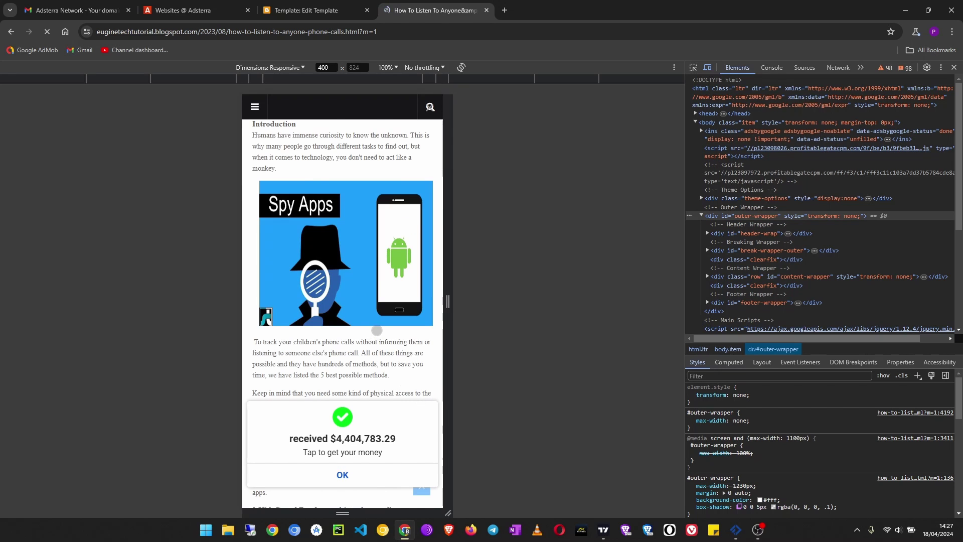
pyautogui.scroll(-5, 377, 331)
pyautogui.scroll(4, 383, 321)
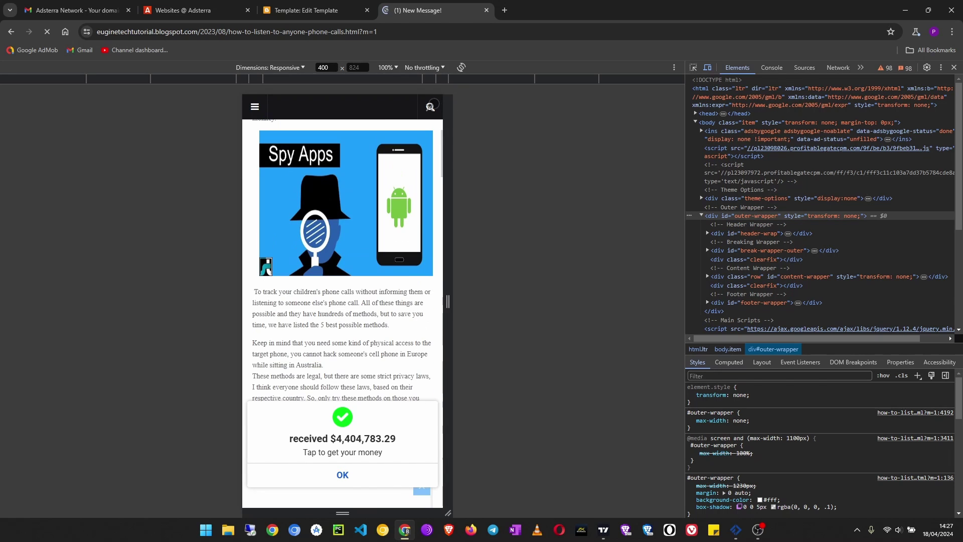
pyautogui.scroll(-5, 363, 301)
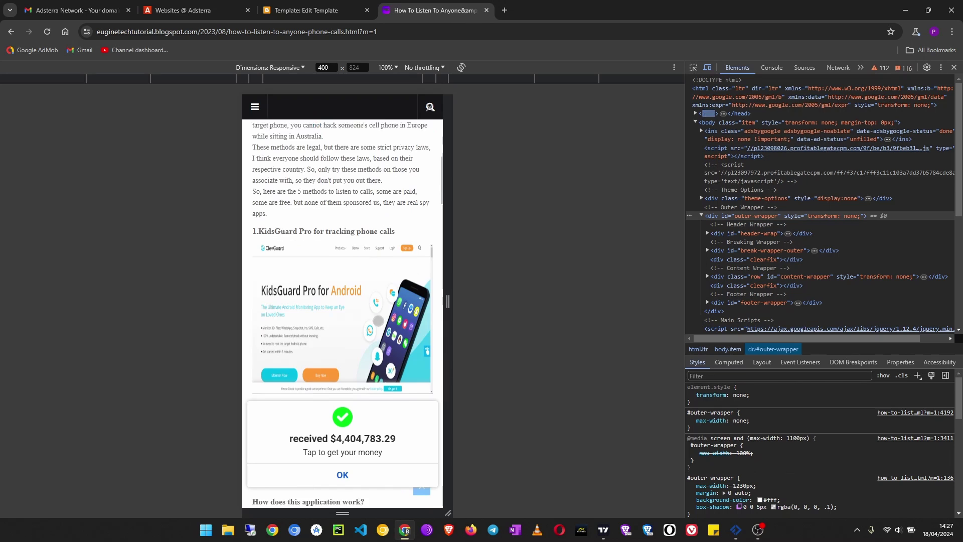
pyautogui.scroll(5, 363, 301)
pyautogui.scroll(5, 363, 301)
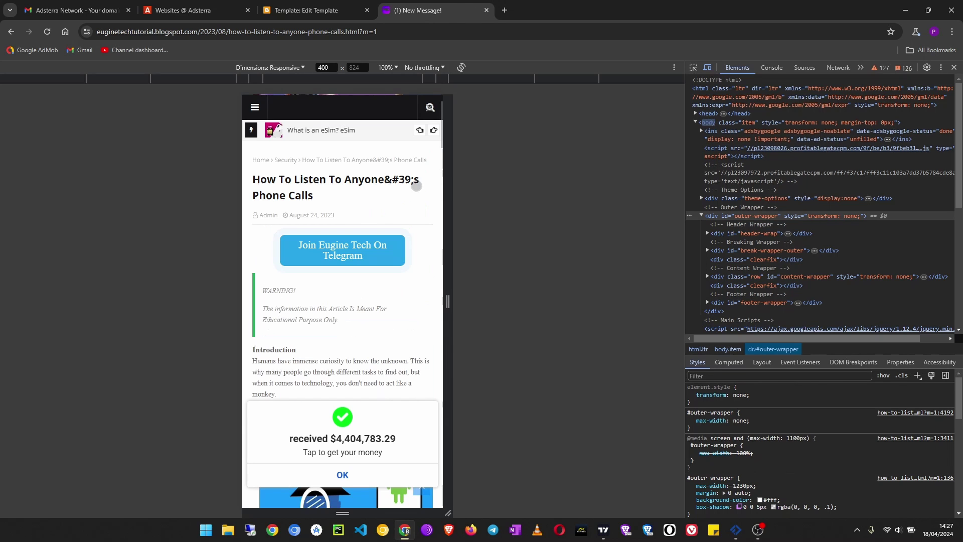
pyautogui.click(953, 68)
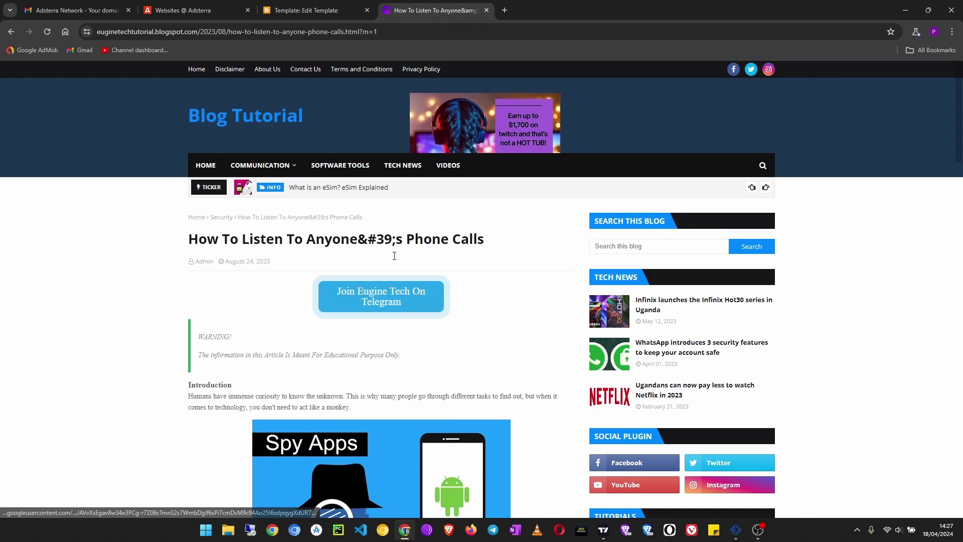
# Scroll through the live article at desktop width to review it
pyautogui.scroll(-10, 366, 381)
pyautogui.scroll(5, 402, 305)
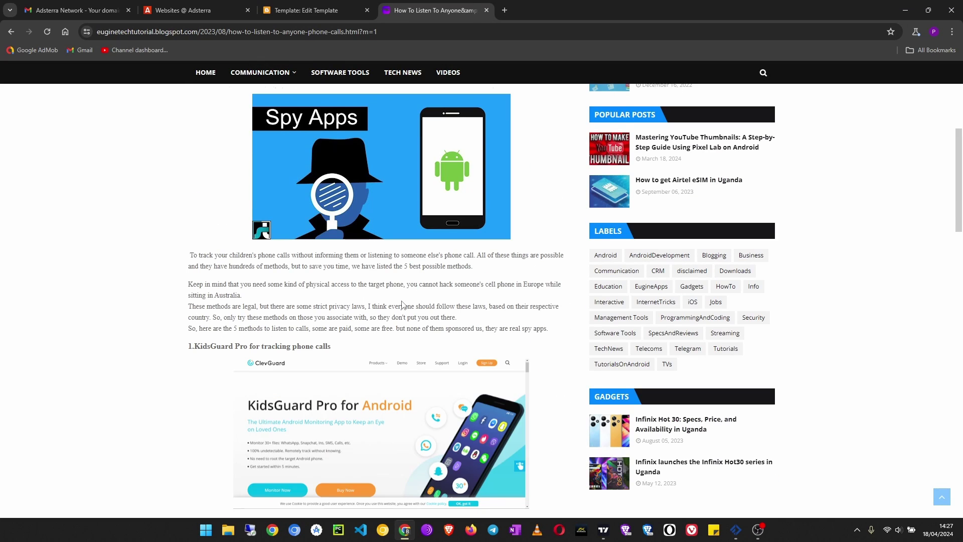
pyautogui.scroll(1, 403, 304)
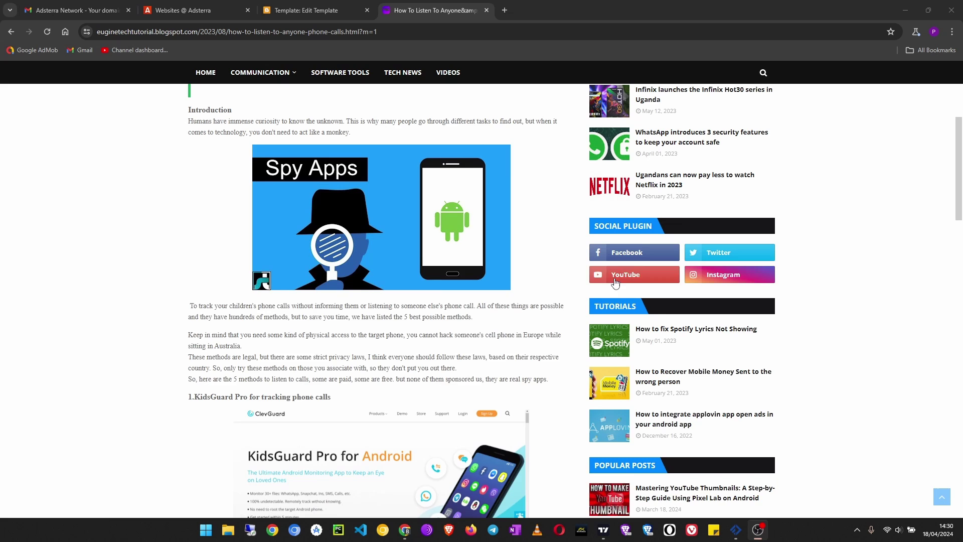
pyautogui.scroll(5, 615, 283)
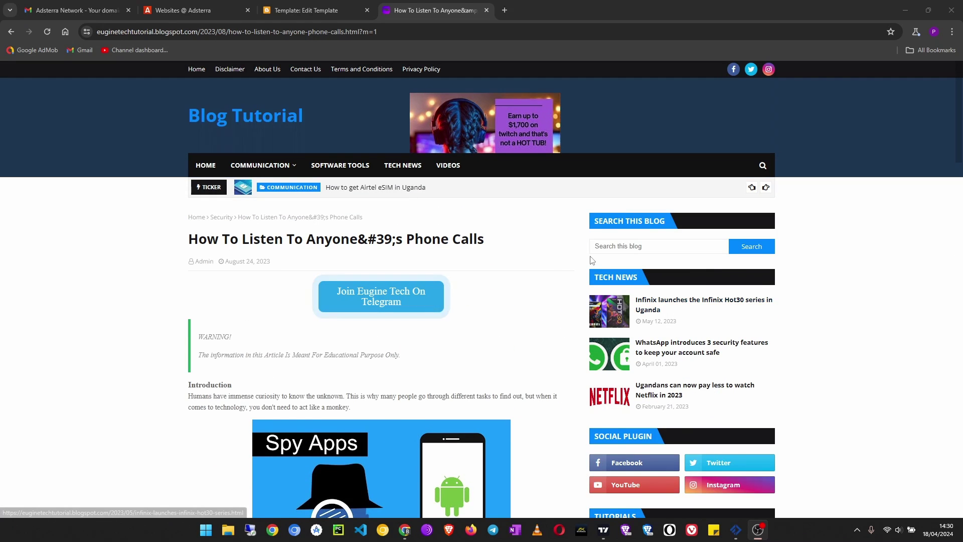
pyautogui.scroll(-6, 186, 226)
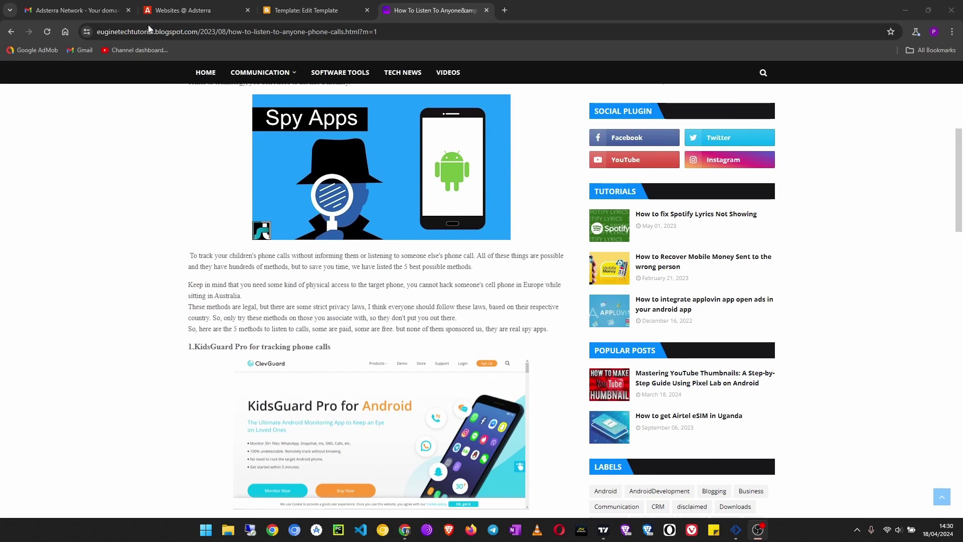
# Close the Social Bar code dialog in Adsterra and begin adding a new ad unit for the blog
pyautogui.click(192, 11)
pyautogui.click(584, 351)
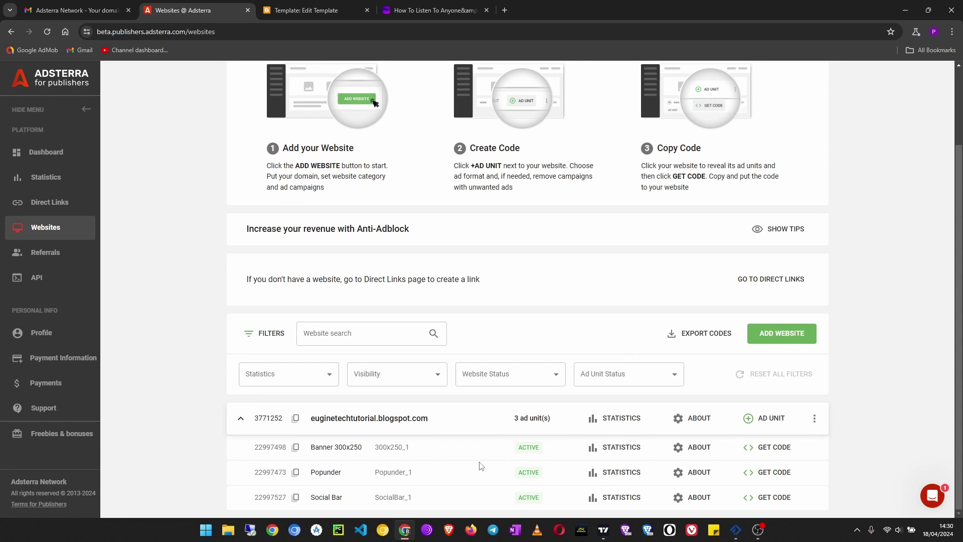
pyautogui.click(760, 419)
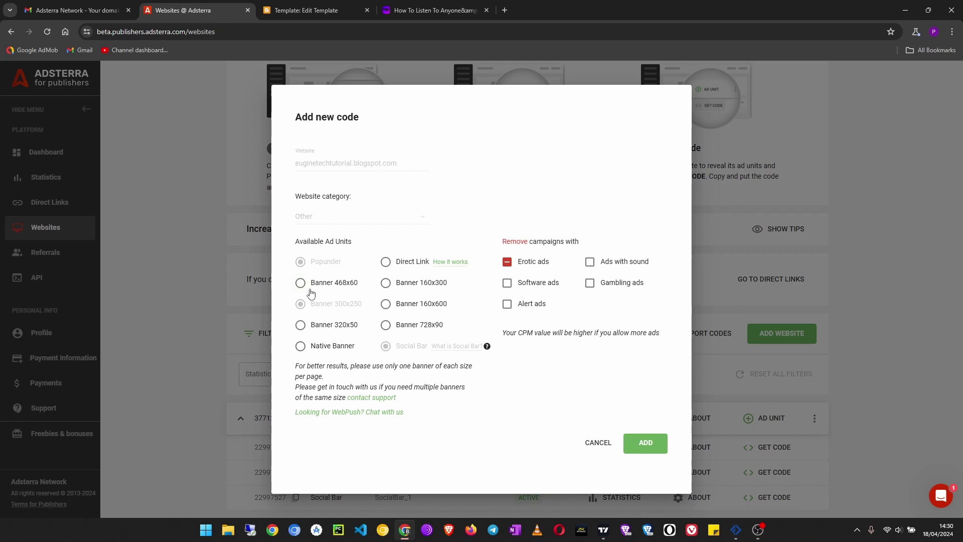
# Add a Native Banner ad unit and confirm NativeBanner_1 appears as the blog's fourth unit
pyautogui.click(300, 346)
pyautogui.click(649, 451)
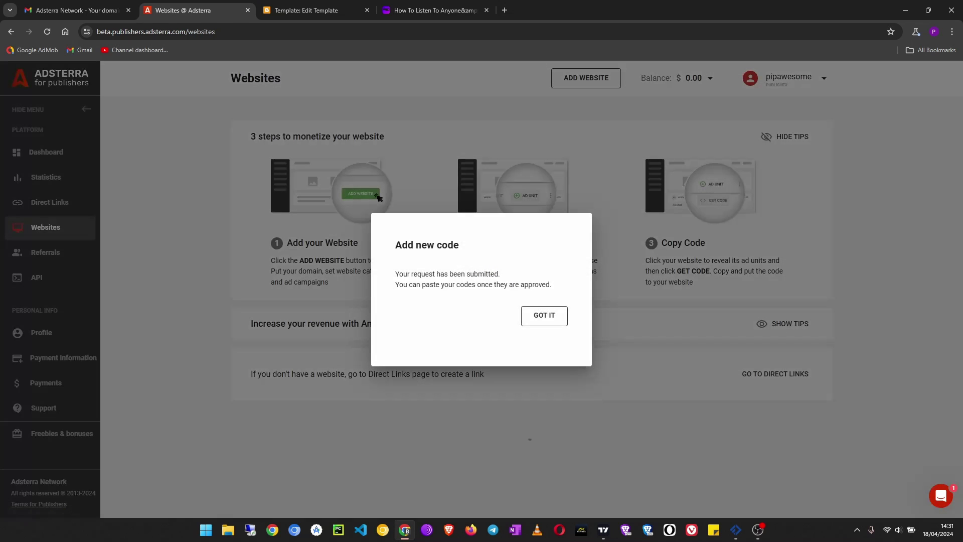
pyautogui.click(551, 317)
pyautogui.scroll(-1, 538, 331)
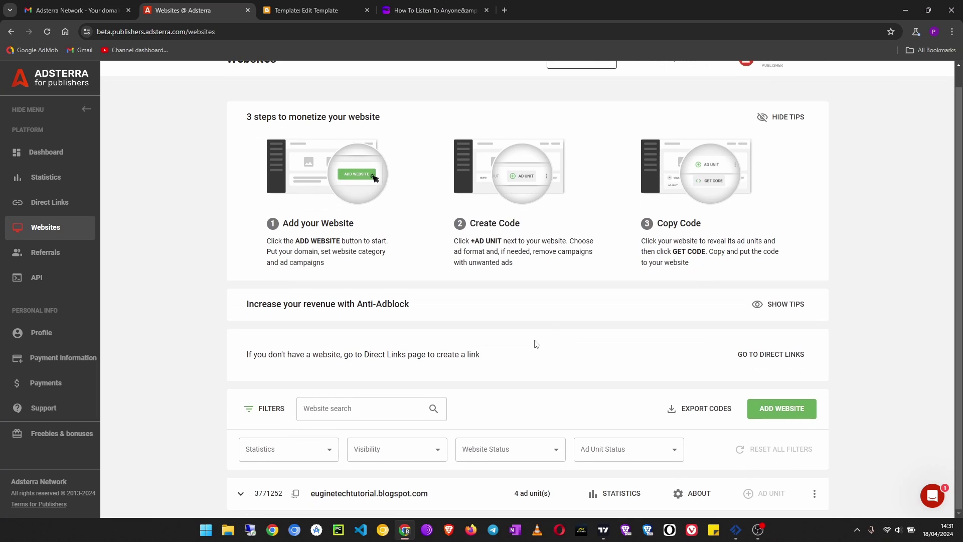
pyautogui.click(241, 493)
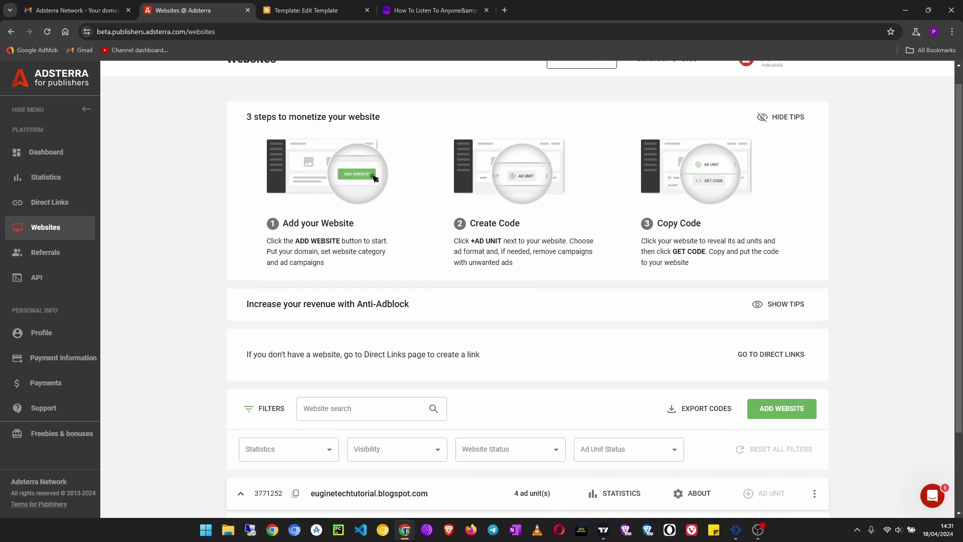
pyautogui.scroll(-2, 652, 466)
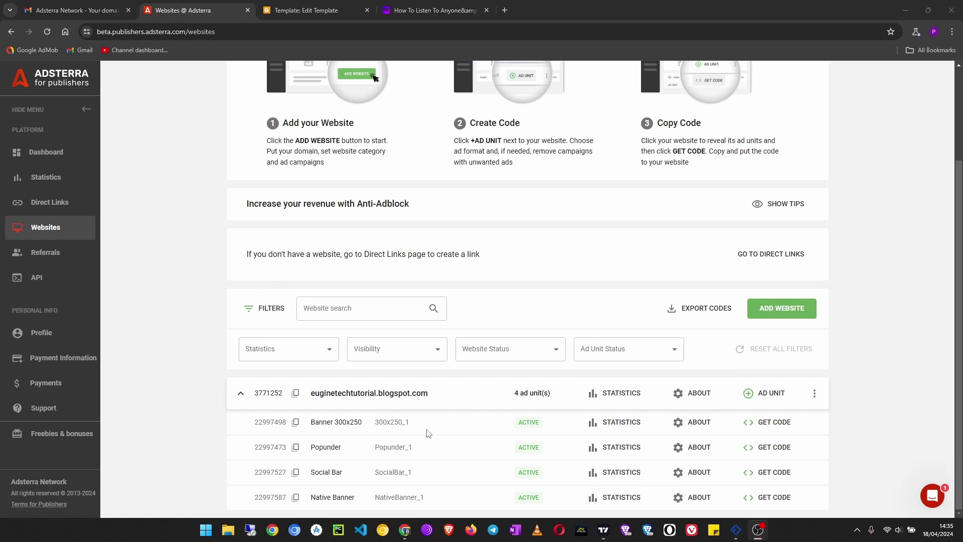
# Open the Native Banner code, copy it, and try the 1:2 and 3:1 widget layouts
pyautogui.click(765, 496)
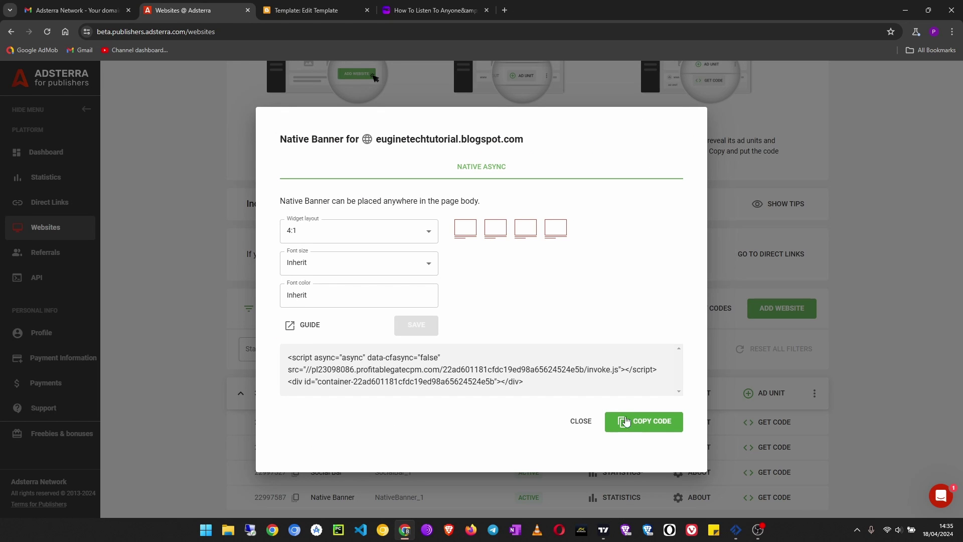
pyautogui.click(634, 421)
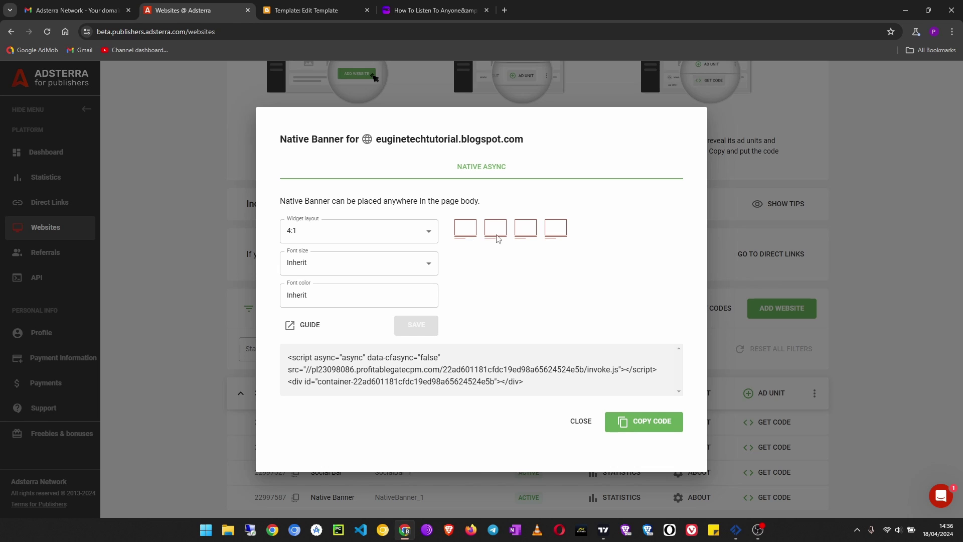
pyautogui.click(407, 234)
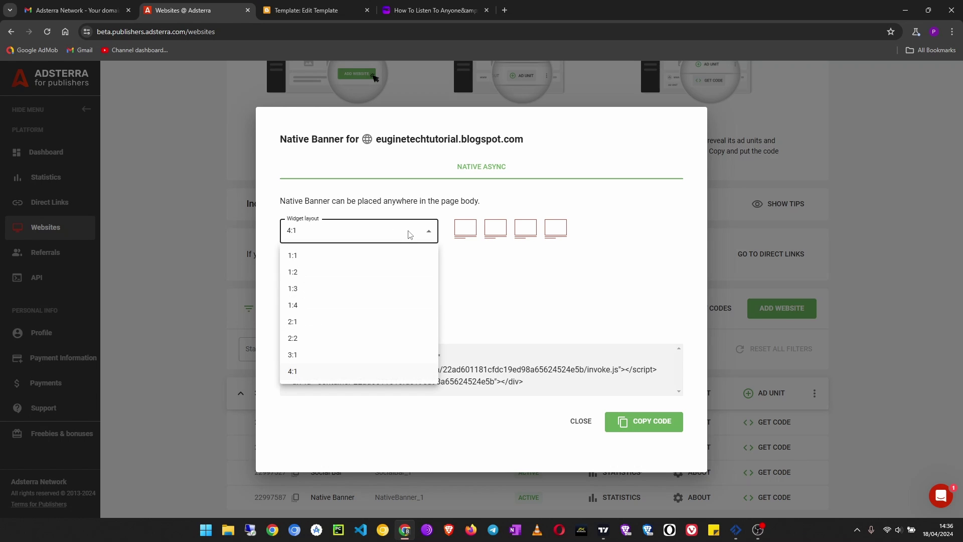
pyautogui.click(342, 273)
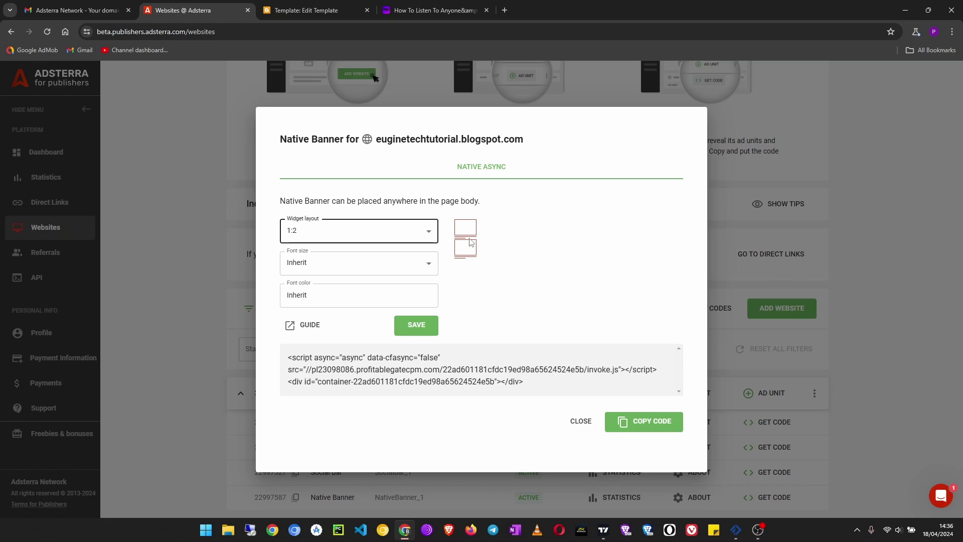
pyautogui.click(367, 236)
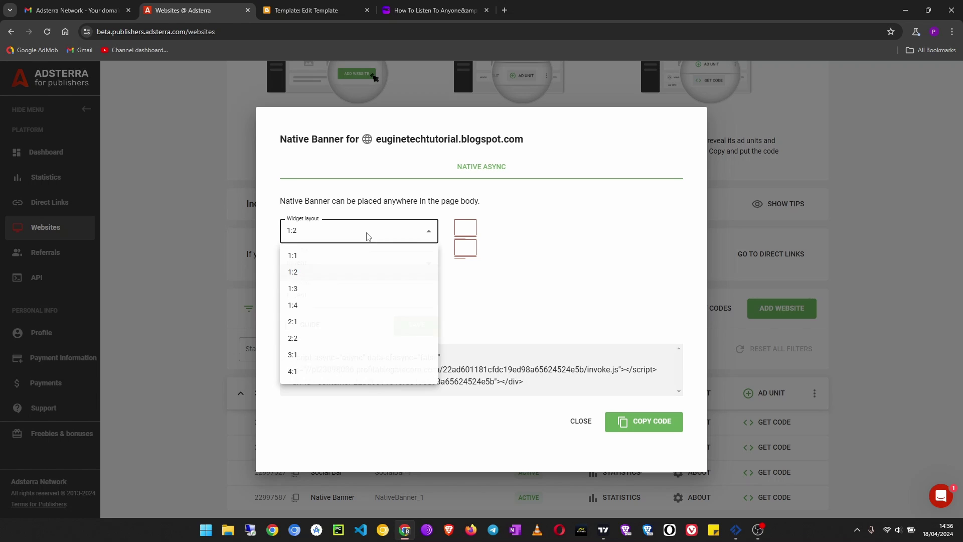
pyautogui.click(324, 357)
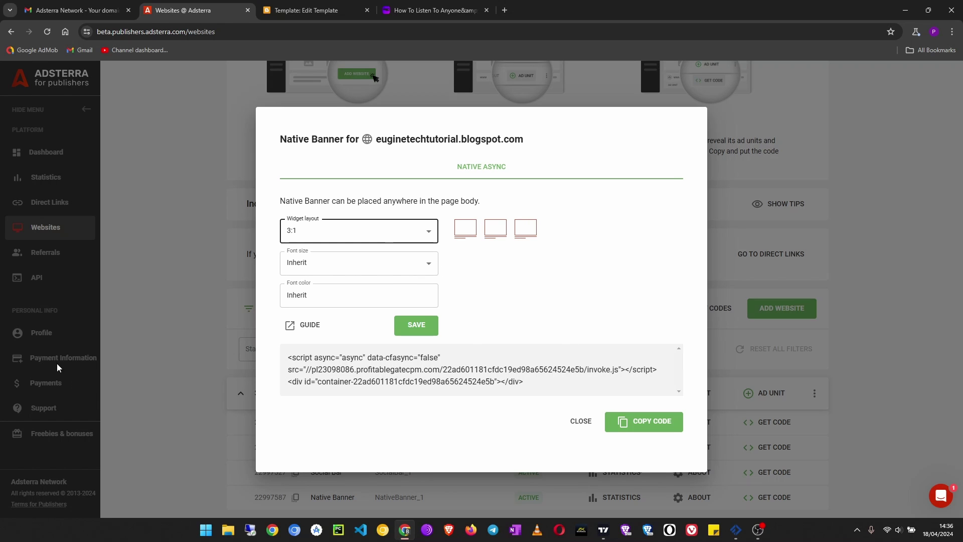
# Keep the inherited font color, set the widget layout to 1:1, and copy the code
pyautogui.click(346, 299)
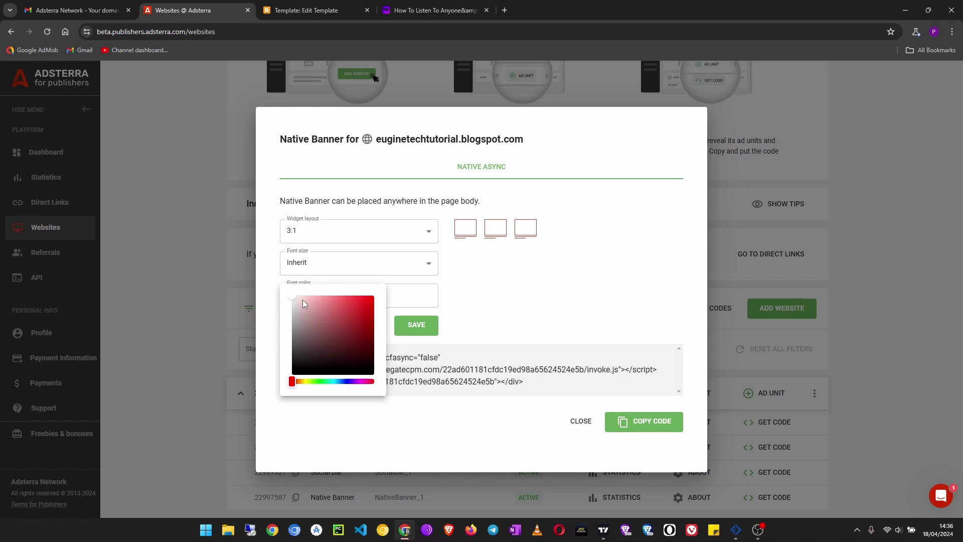
pyautogui.click(230, 293)
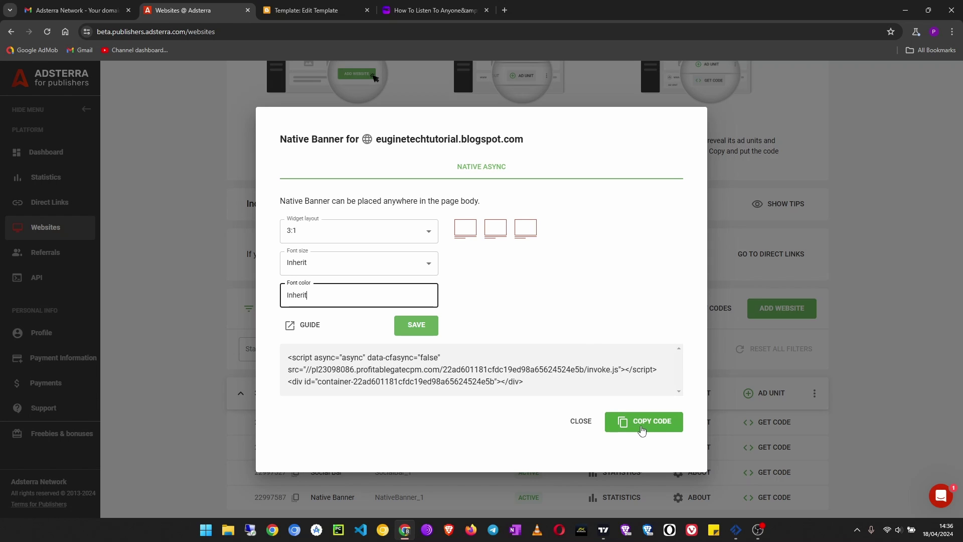
pyautogui.click(387, 232)
pyautogui.click(345, 263)
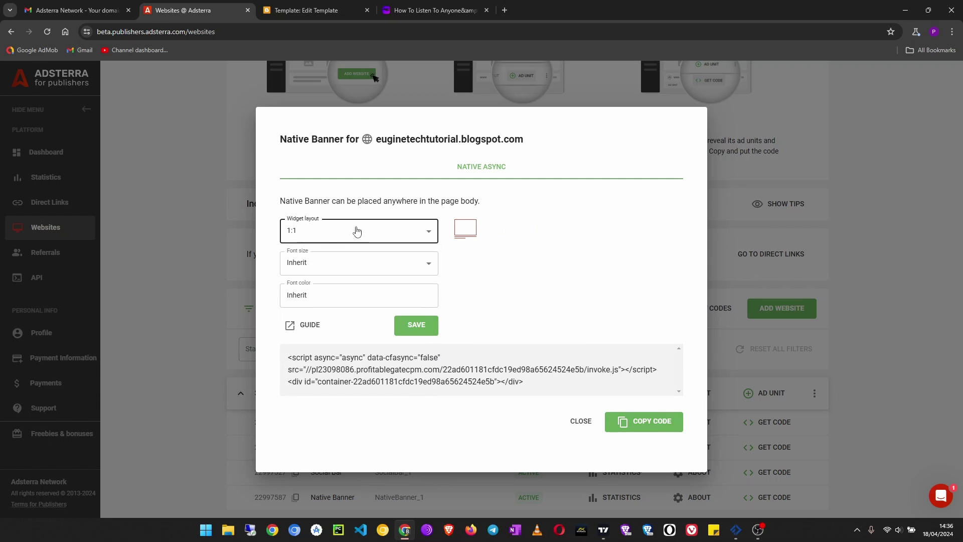
pyautogui.click(644, 426)
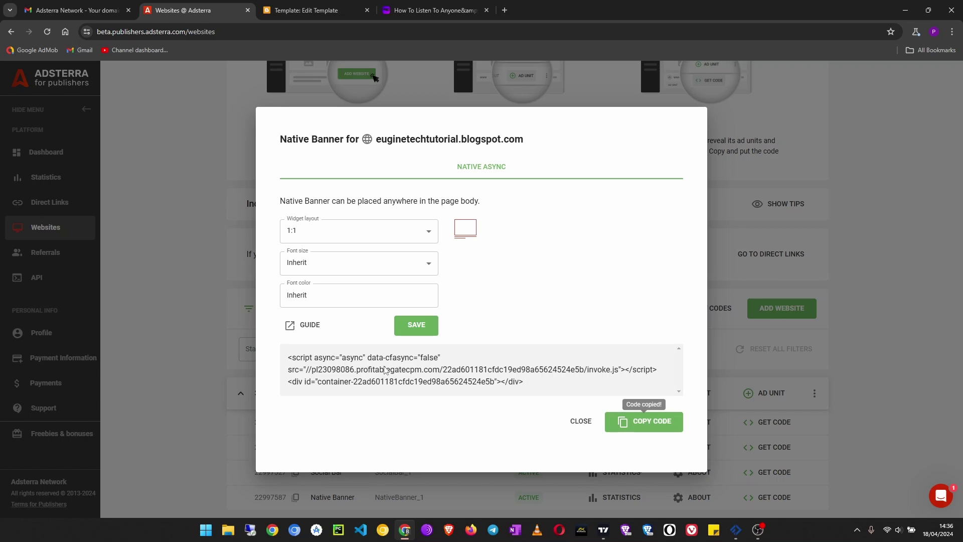
# Go from the template editor to the blog's Layout page, briefly checking the live article
pyautogui.click(310, 11)
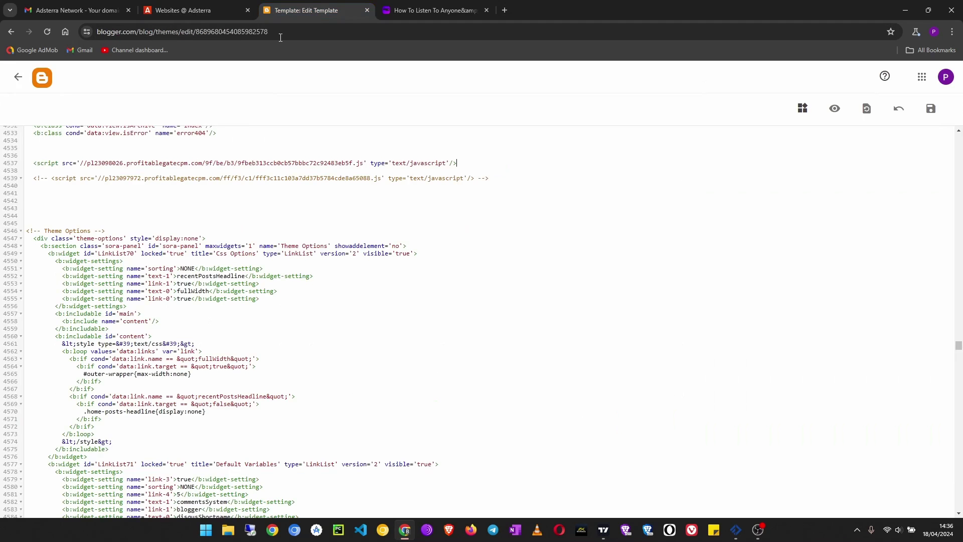
pyautogui.click(18, 76)
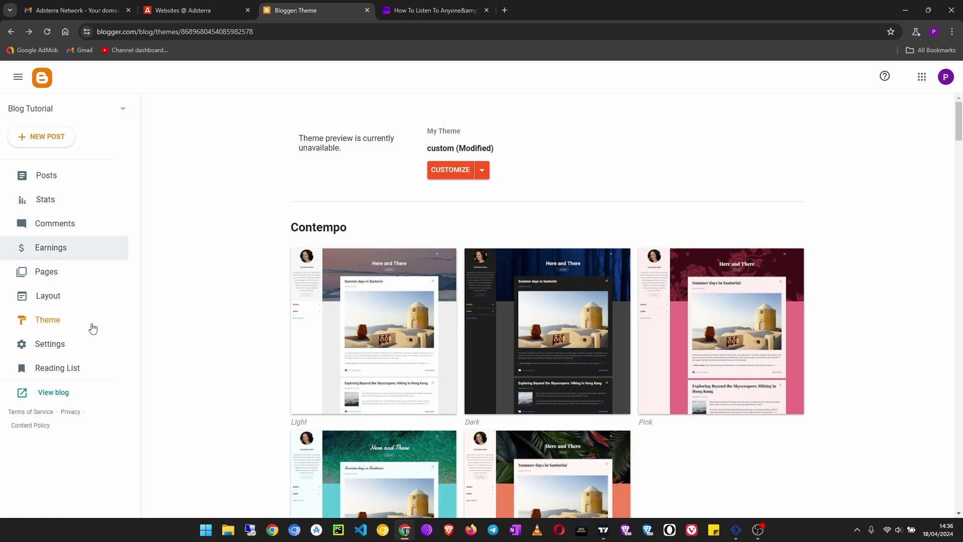
pyautogui.click(70, 300)
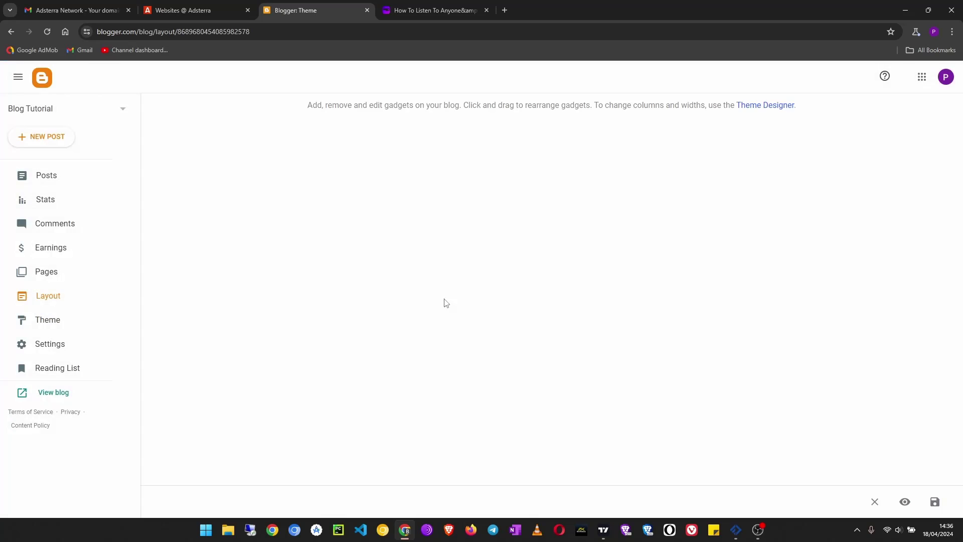
pyautogui.click(434, 10)
pyautogui.scroll(7, 644, 231)
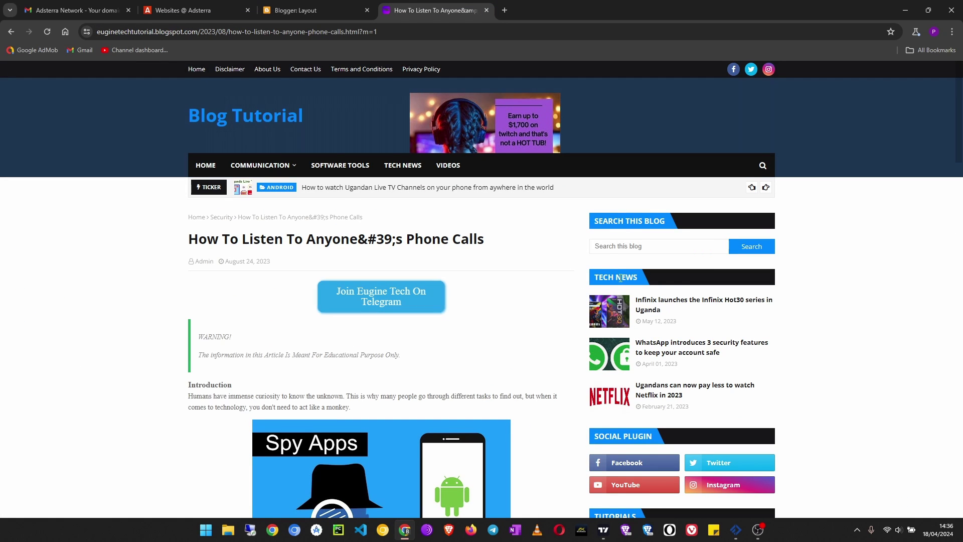
pyautogui.click(330, 17)
pyautogui.scroll(-8, 586, 335)
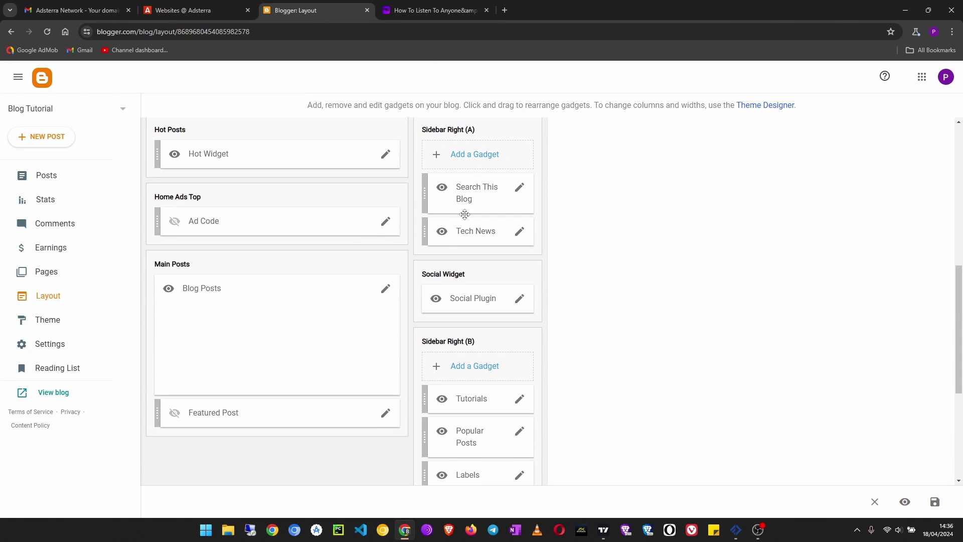
# Add an HTML/JavaScript gadget with the Native Banner code in Sidebar Right (A) below Tech News, and save
pyautogui.click(480, 156)
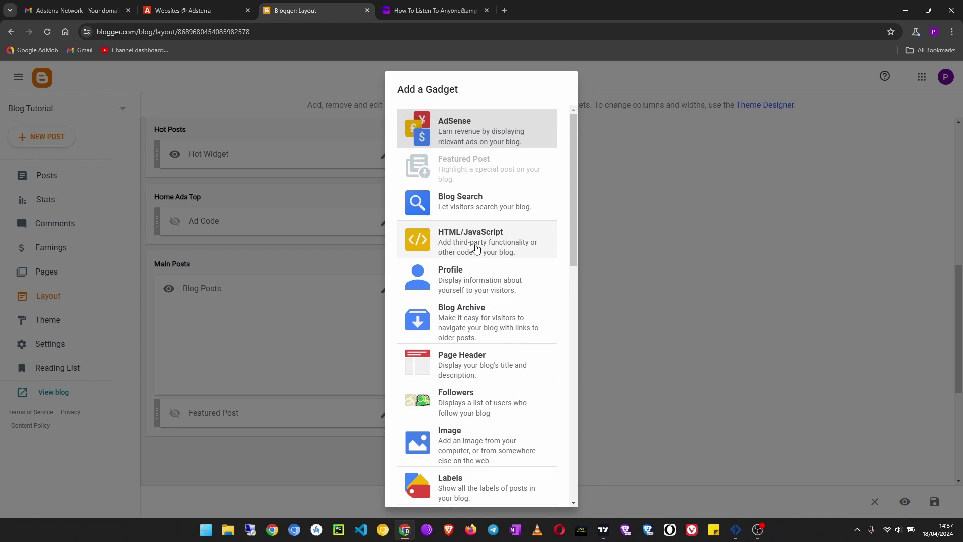
pyautogui.click(476, 248)
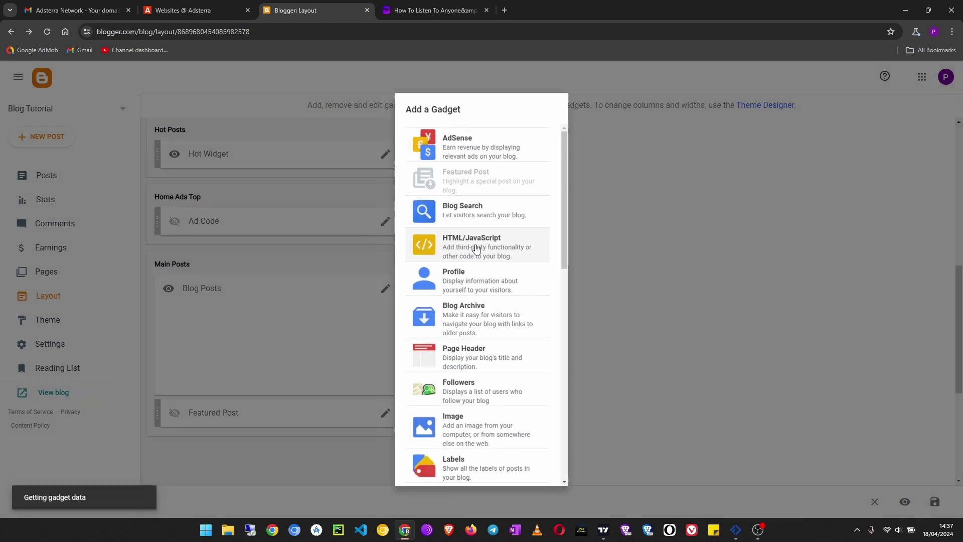
pyautogui.click(438, 280)
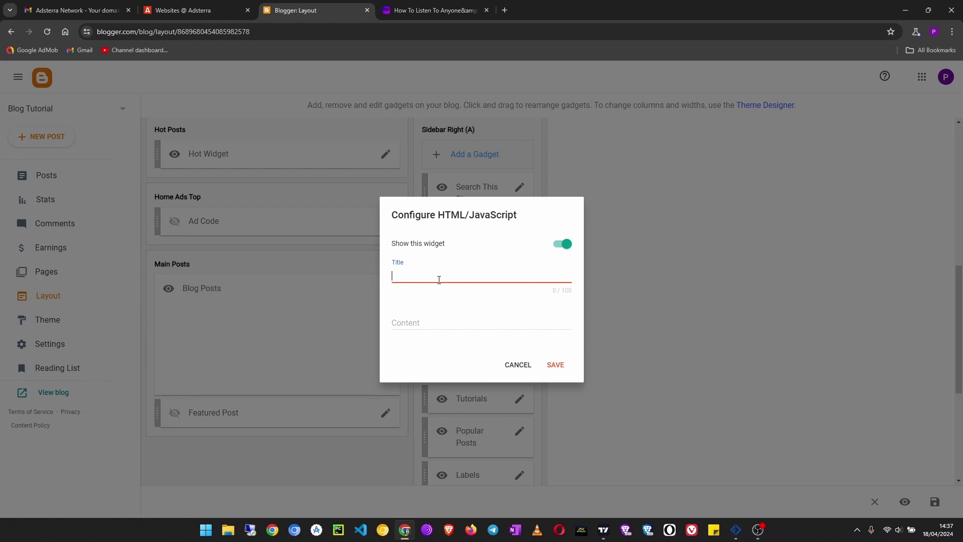
pyautogui.click(449, 316)
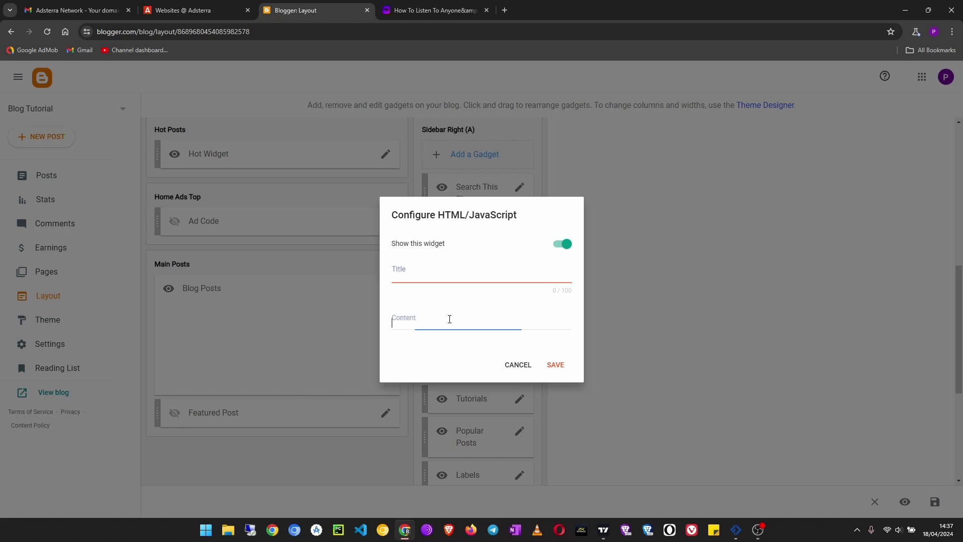
pyautogui.hotkey('ctrl', 'v')
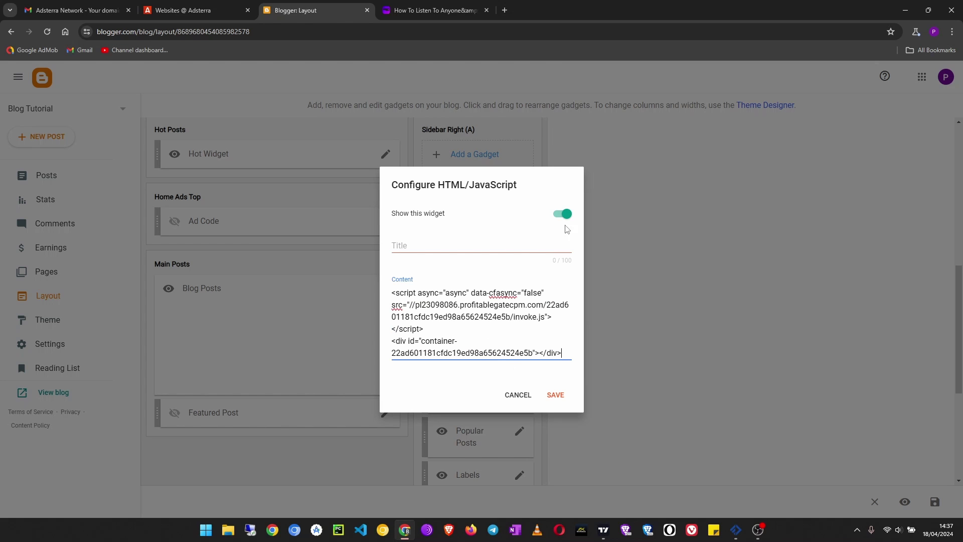
pyautogui.click(553, 395)
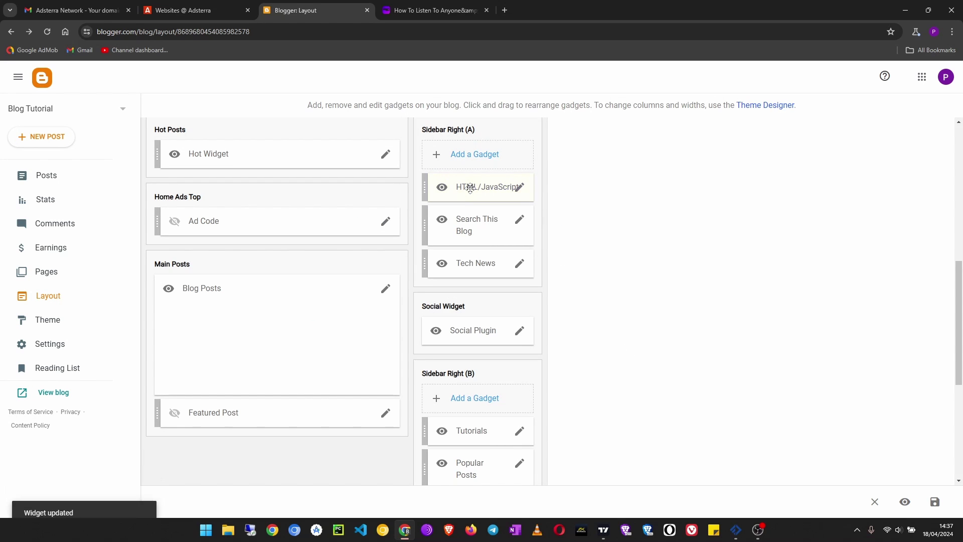
pyautogui.moveTo(469, 188); pyautogui.dragTo(467, 272)
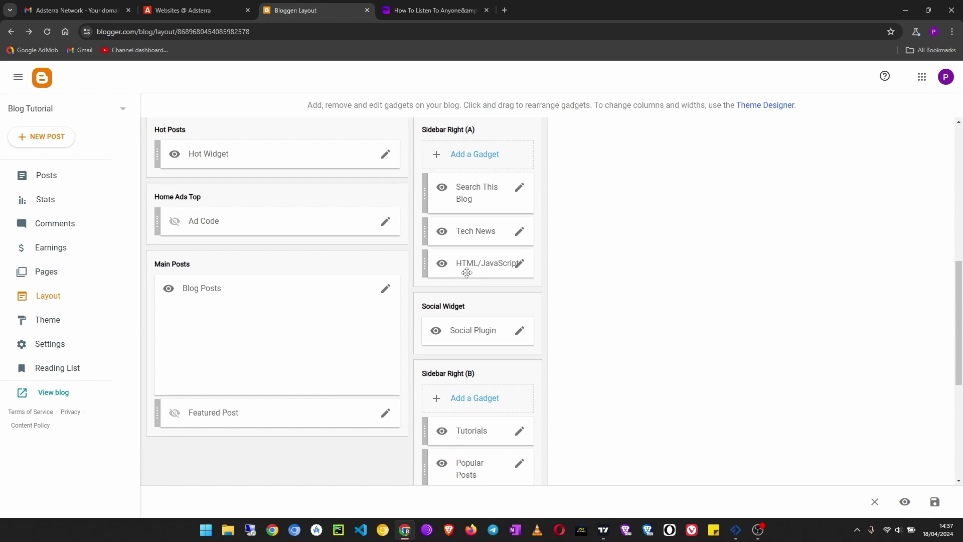
pyautogui.click(934, 502)
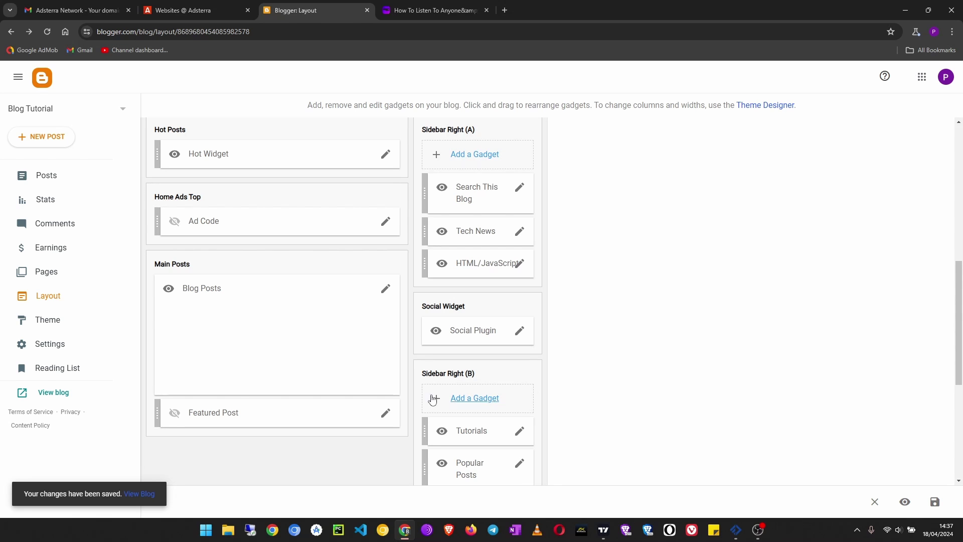
# Open the live blog and dismiss the popunder ad tab that appears
pyautogui.click(135, 496)
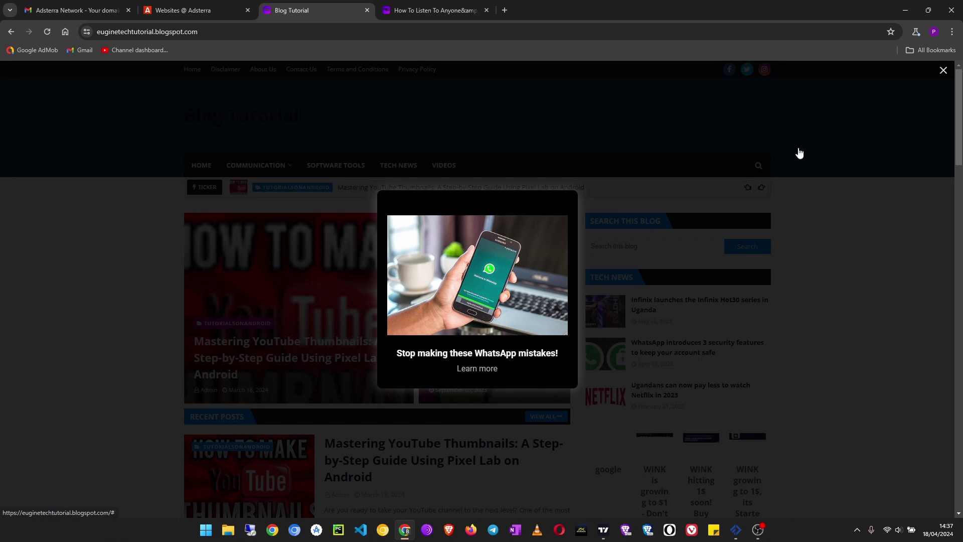
pyautogui.click(943, 69)
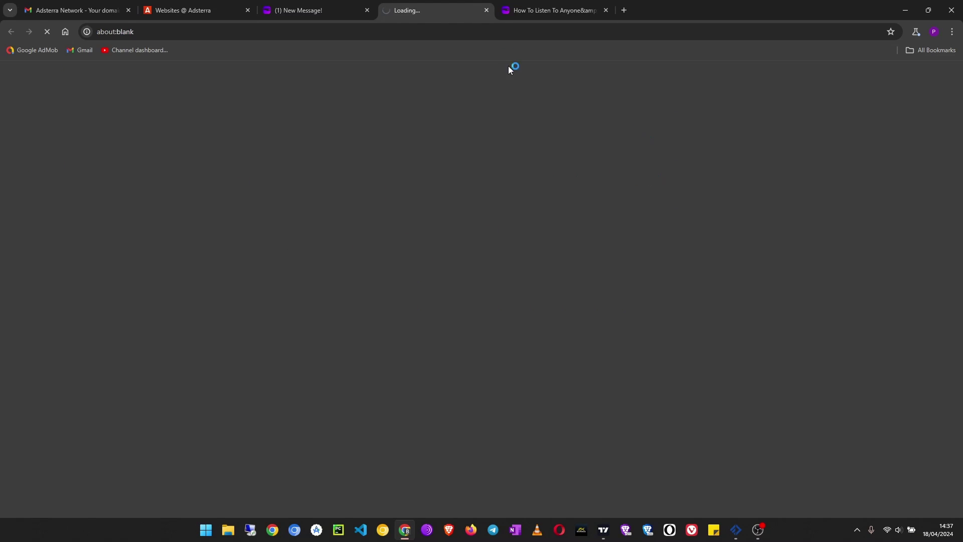
pyautogui.click(486, 10)
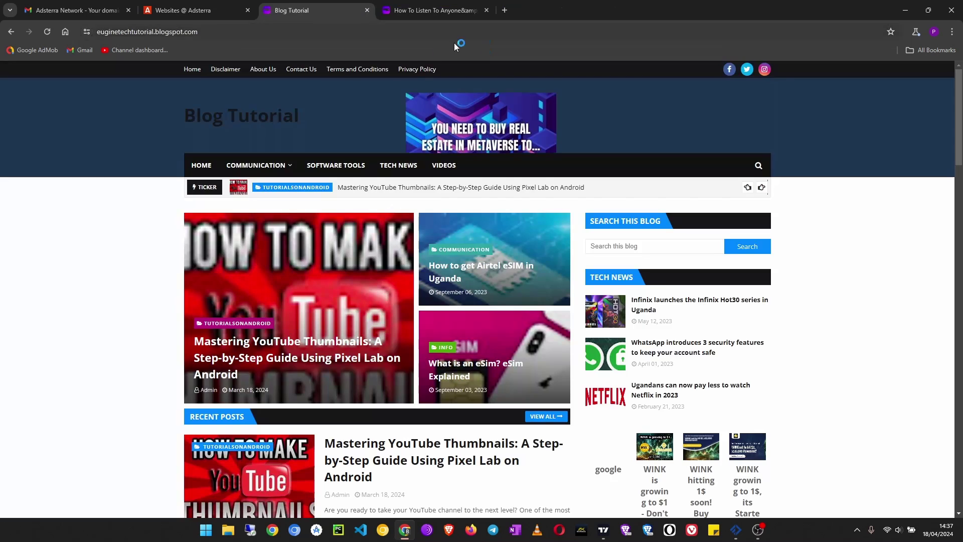
# Scroll the blog to confirm the Native Banner ads under Tech News, then minimize Chrome
pyautogui.scroll(-3, 613, 291)
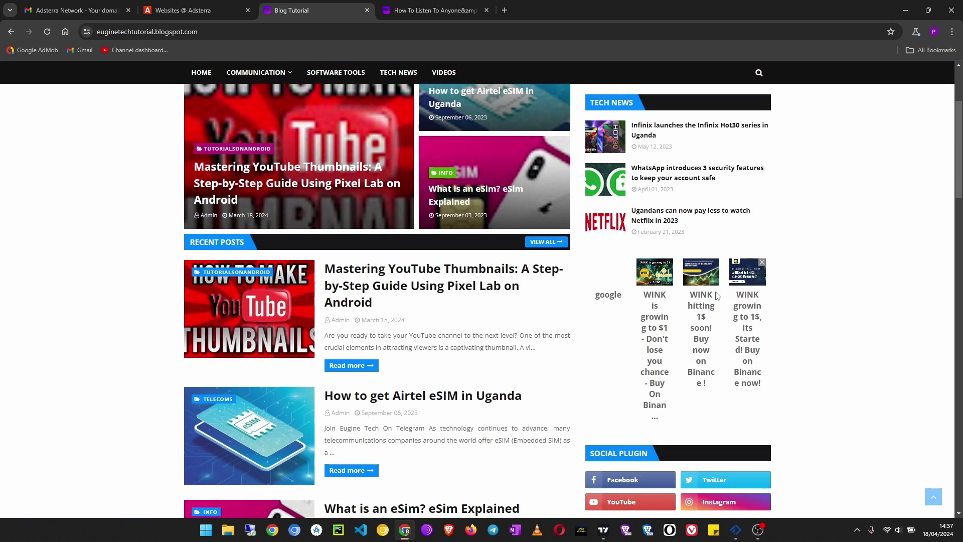
pyautogui.scroll(-1, 723, 332)
pyautogui.scroll(-1, 724, 332)
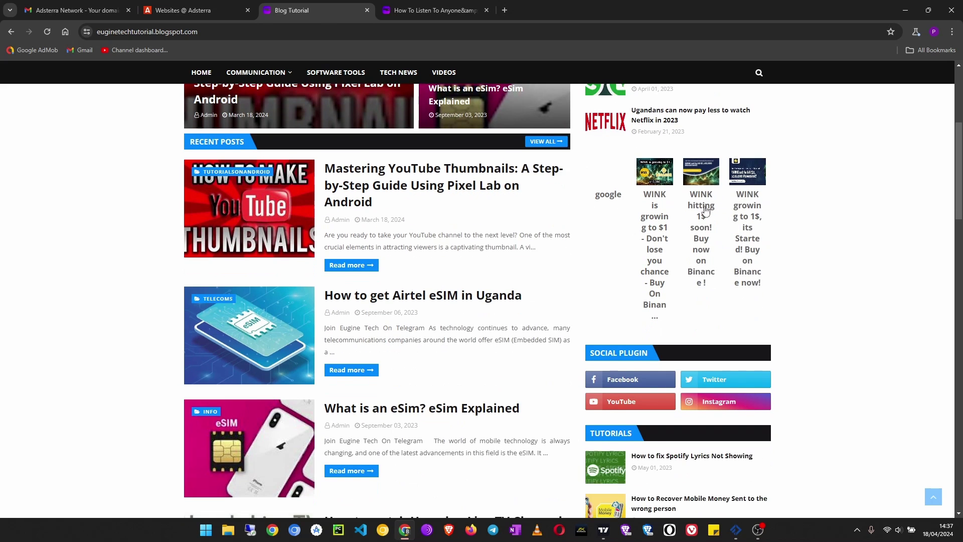
pyautogui.scroll(-7, 322, 399)
pyautogui.scroll(-6, 522, 301)
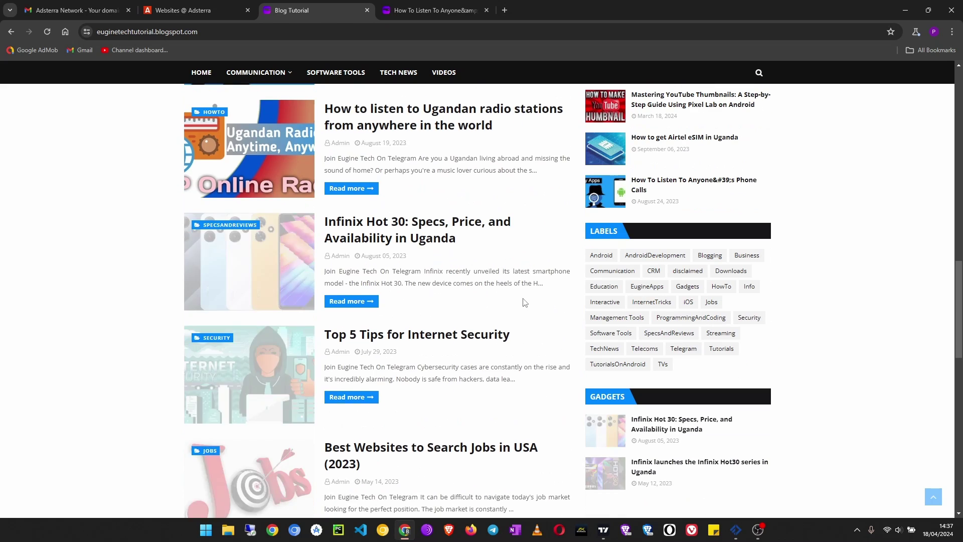
pyautogui.scroll(-6, 527, 301)
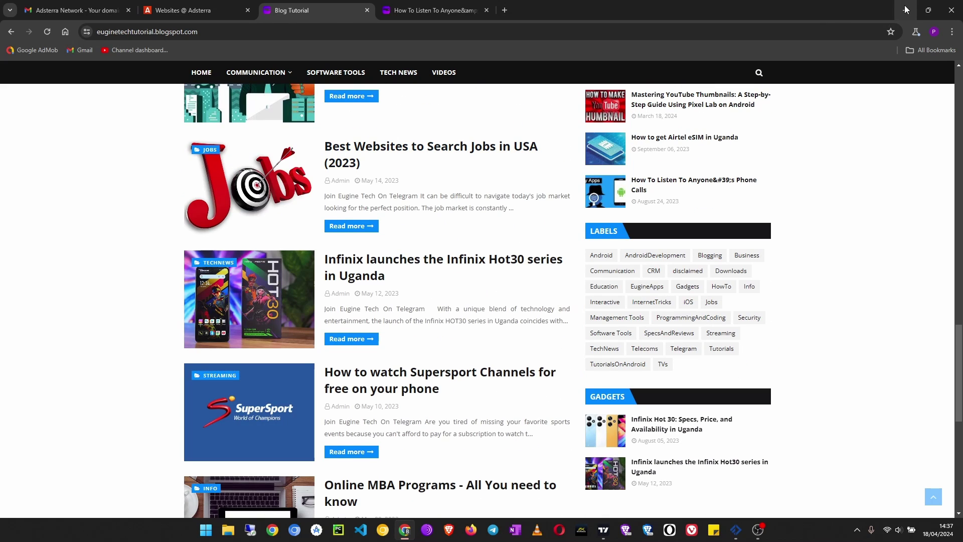
pyautogui.scroll(-5, 432, 293)
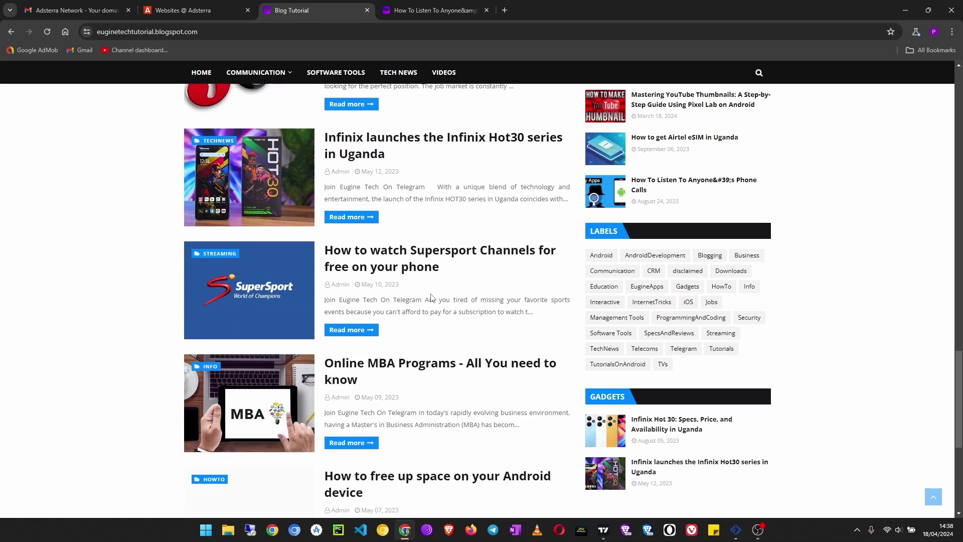
pyautogui.scroll(6, 447, 408)
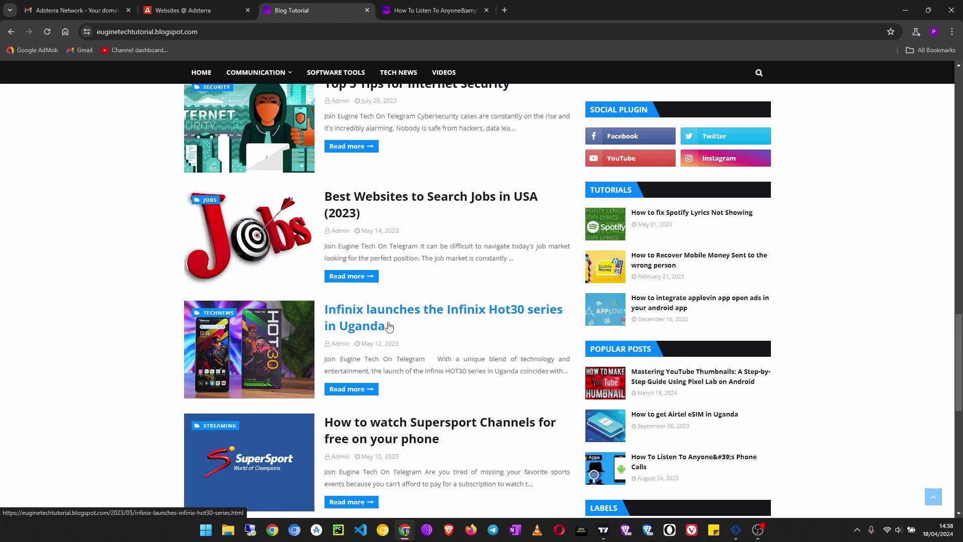
pyautogui.scroll(6, 467, 436)
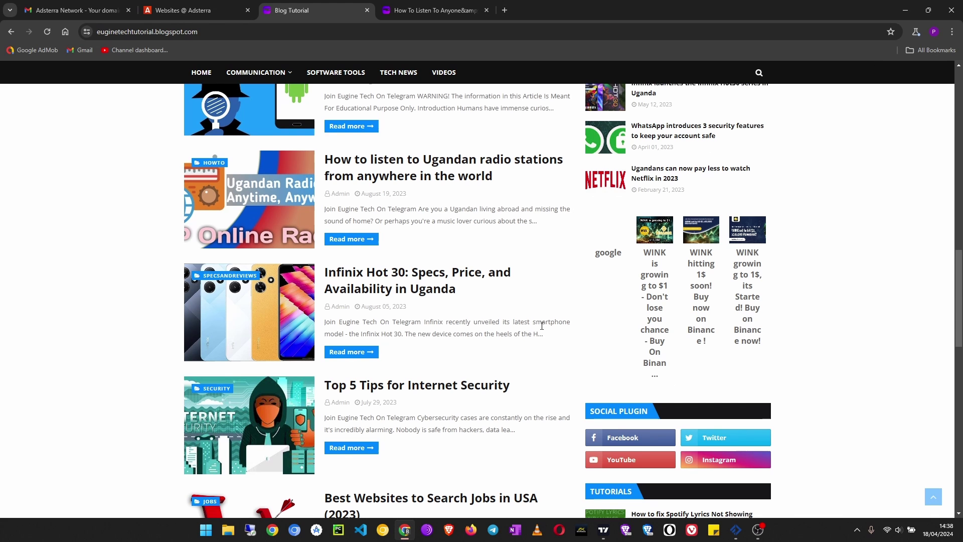
pyautogui.scroll(11, 542, 325)
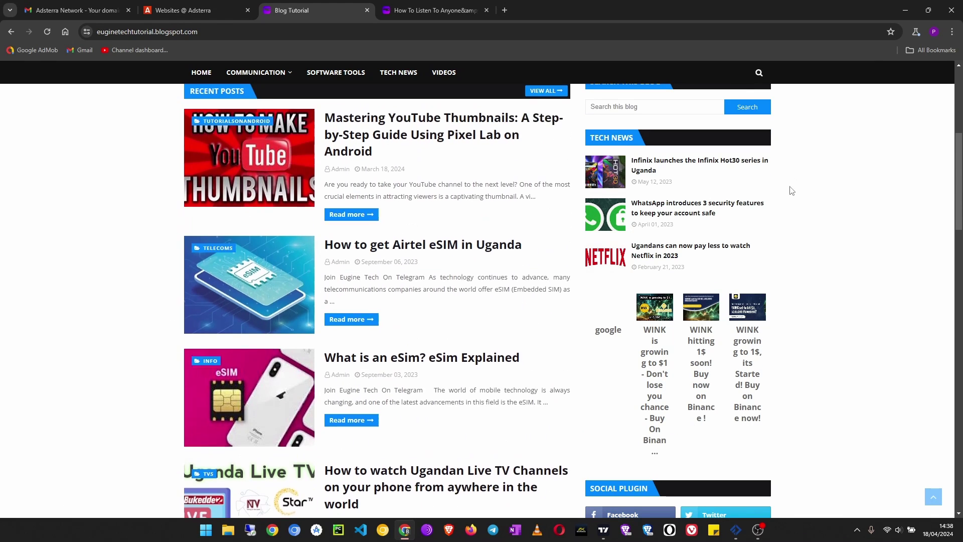
pyautogui.scroll(5, 792, 196)
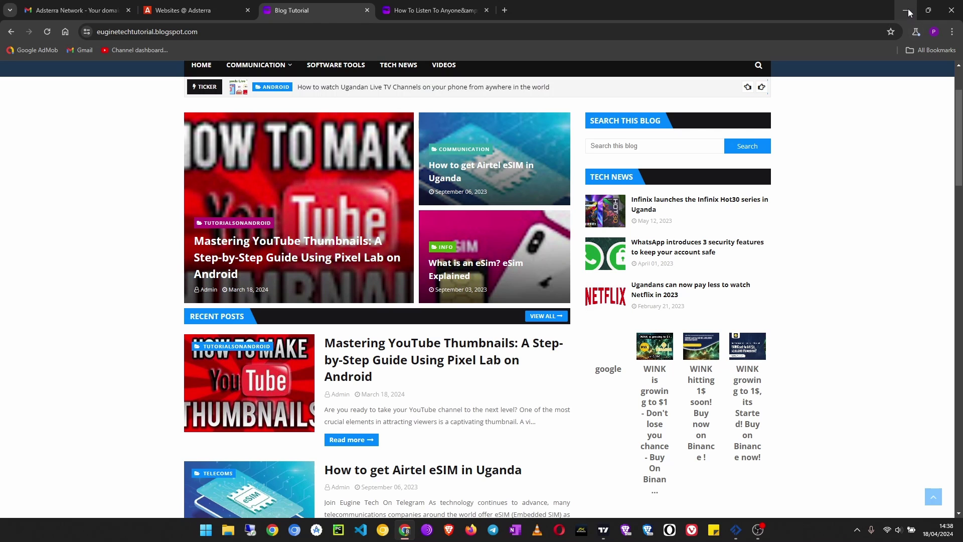
pyautogui.click(907, 8)
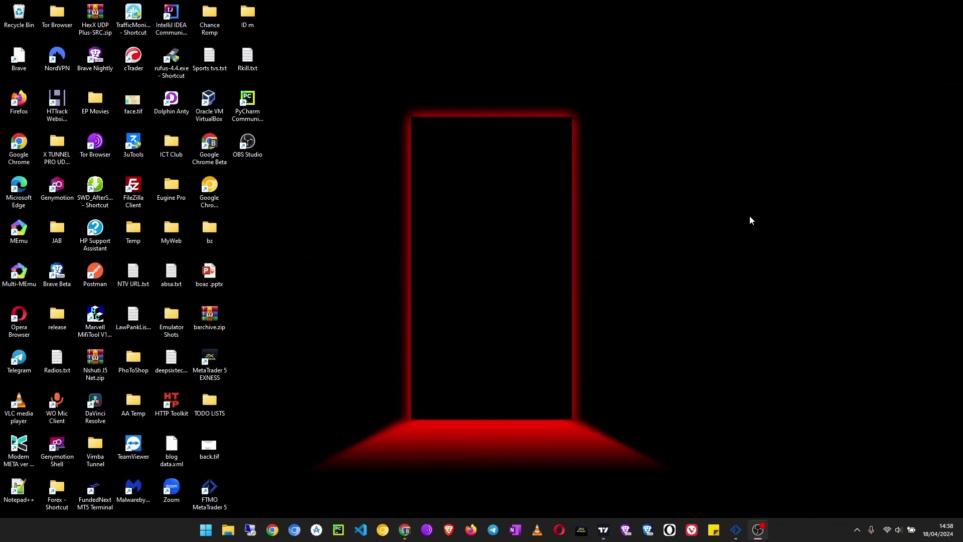